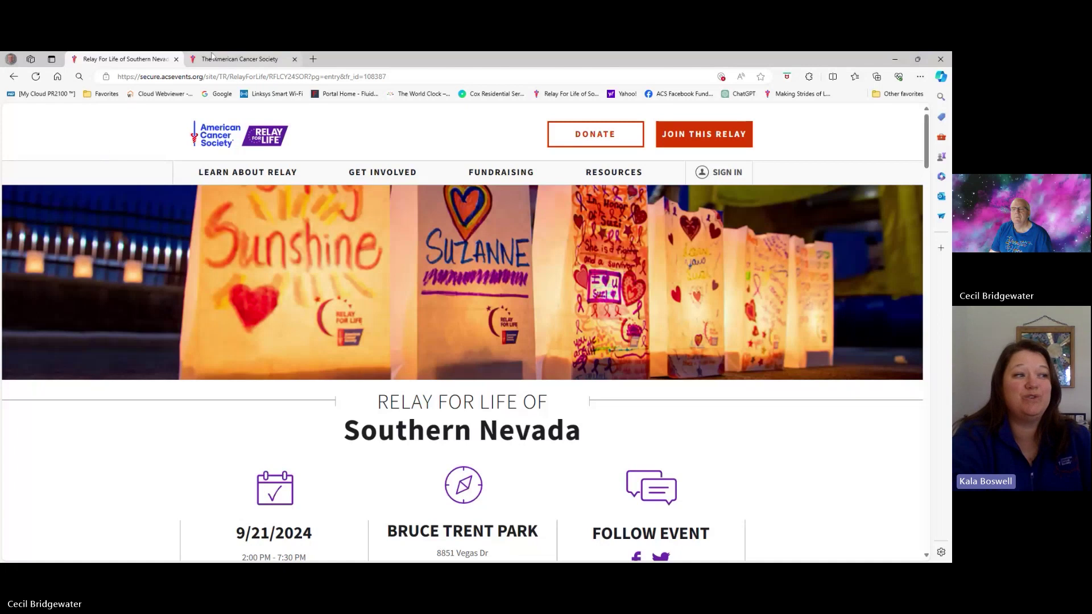
# - Open the EMC Access Request Form, log in as a returning user and check the name and email in the login confirmation section
pyautogui.click(216, 61)
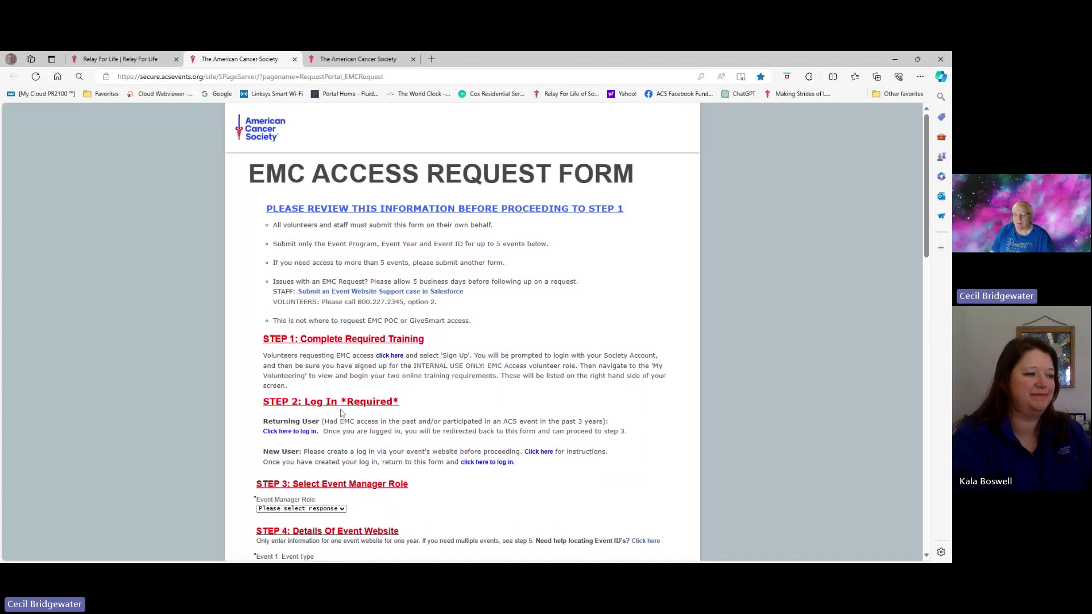
pyautogui.scroll(-1, 341, 413)
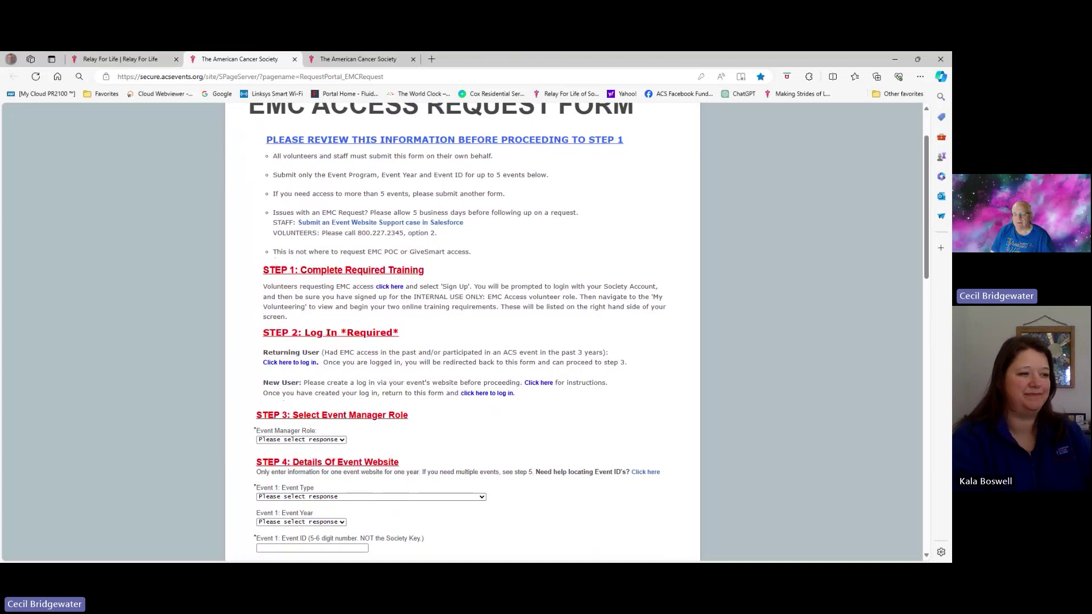
pyautogui.click(291, 363)
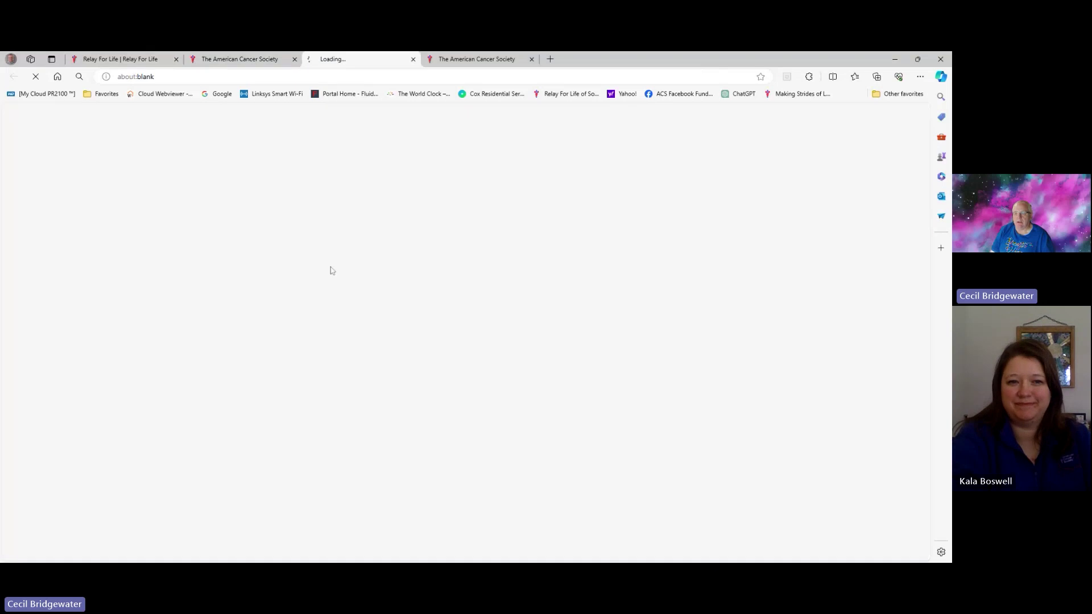
pyautogui.scroll(-7, 347, 296)
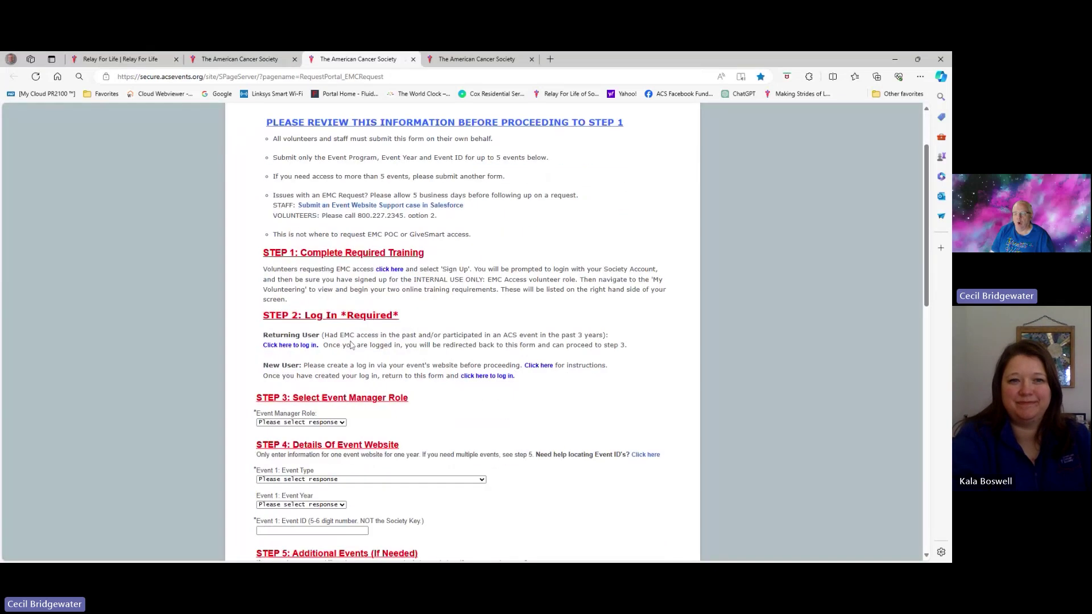
pyautogui.scroll(-5, 351, 344)
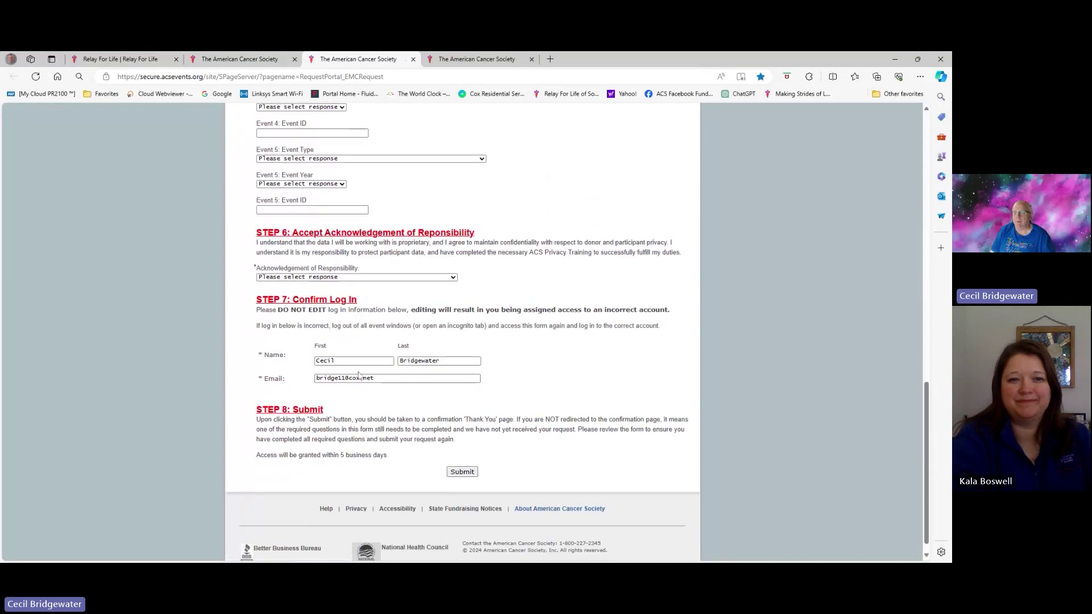
pyautogui.scroll(12, 358, 376)
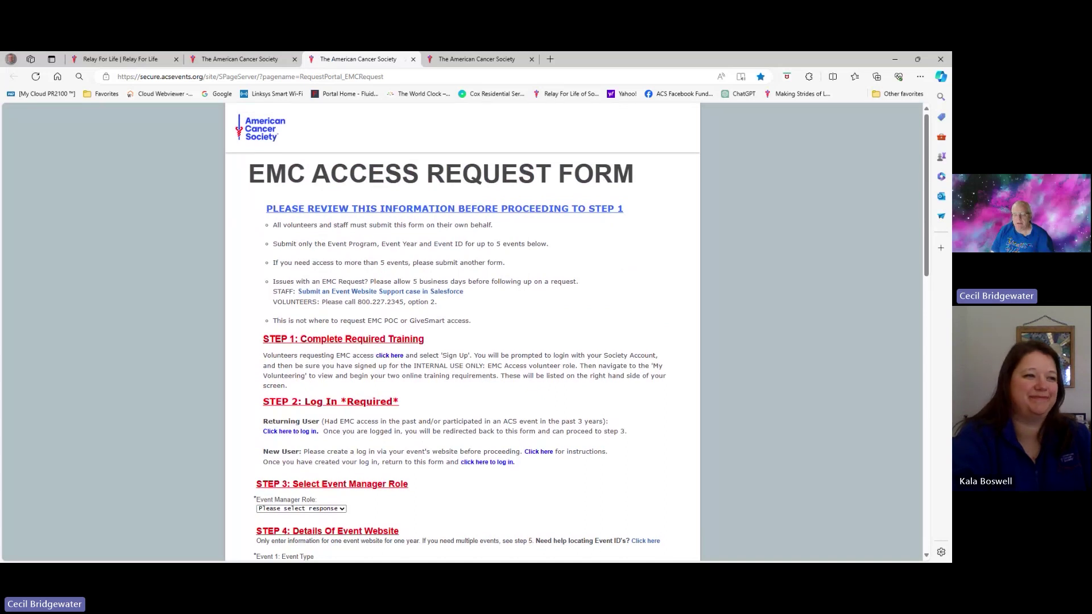
# - Set the Event Manager Role to Volunteer, and Event 1 to type Relay For Life and year 2024
pyautogui.scroll(-2, 577, 332)
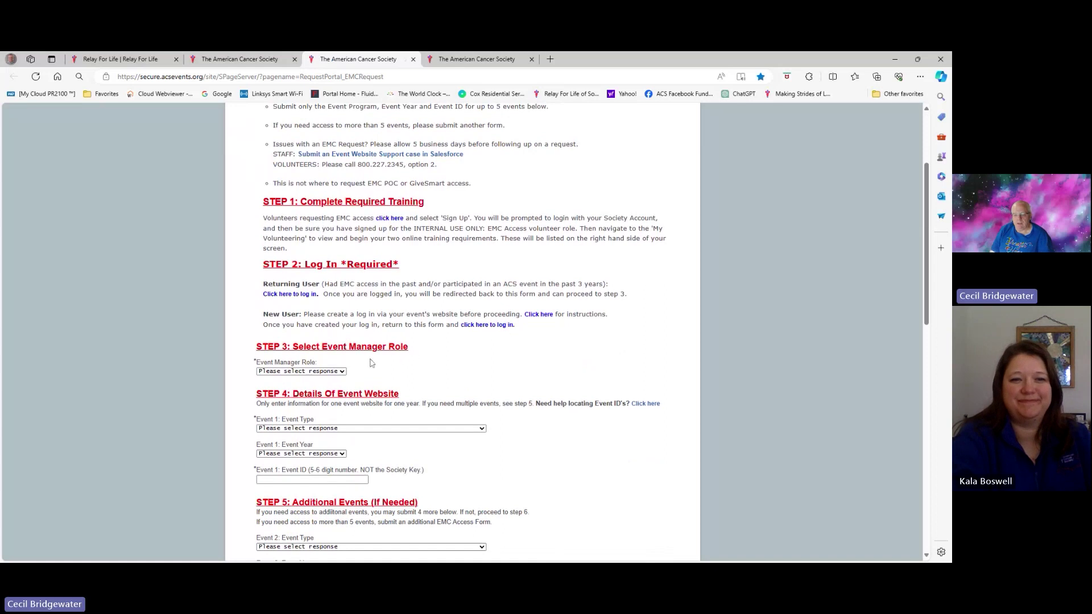
pyautogui.click(343, 374)
pyautogui.click(328, 399)
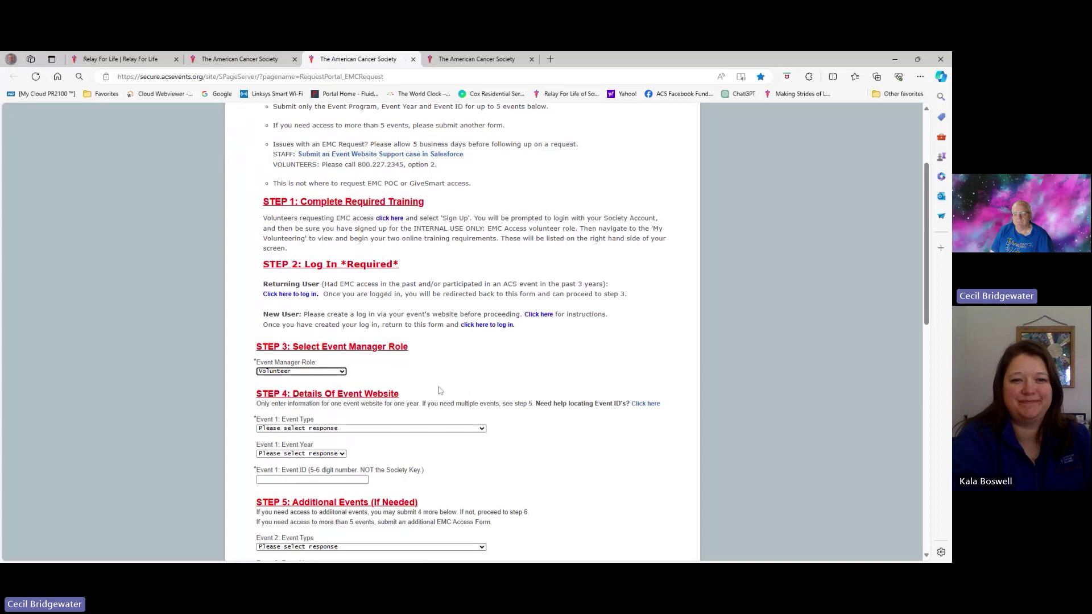
pyautogui.scroll(-1, 437, 391)
pyautogui.click(458, 373)
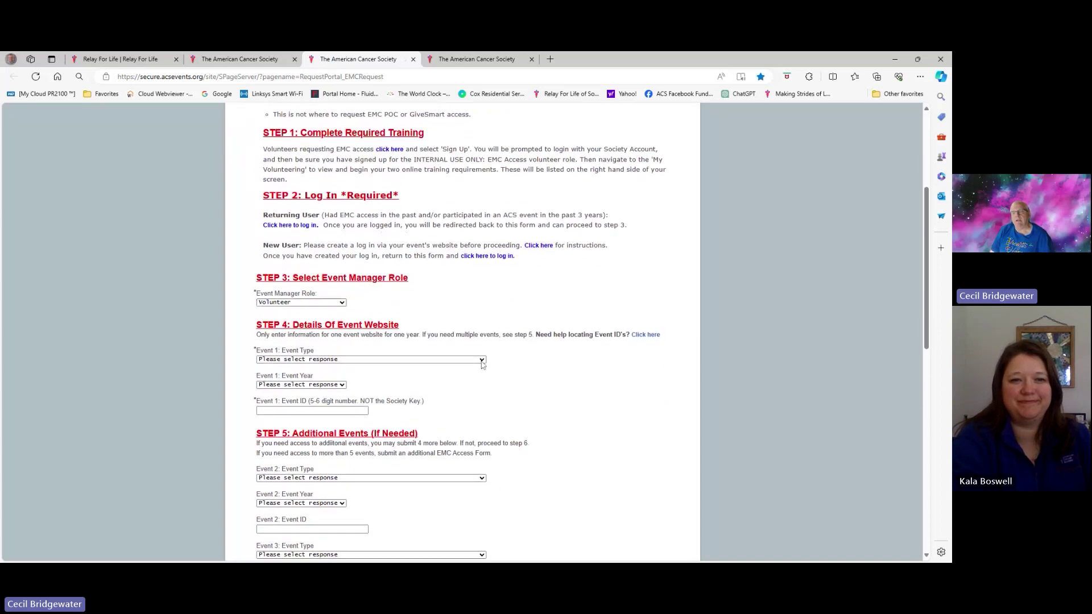
pyautogui.click(451, 374)
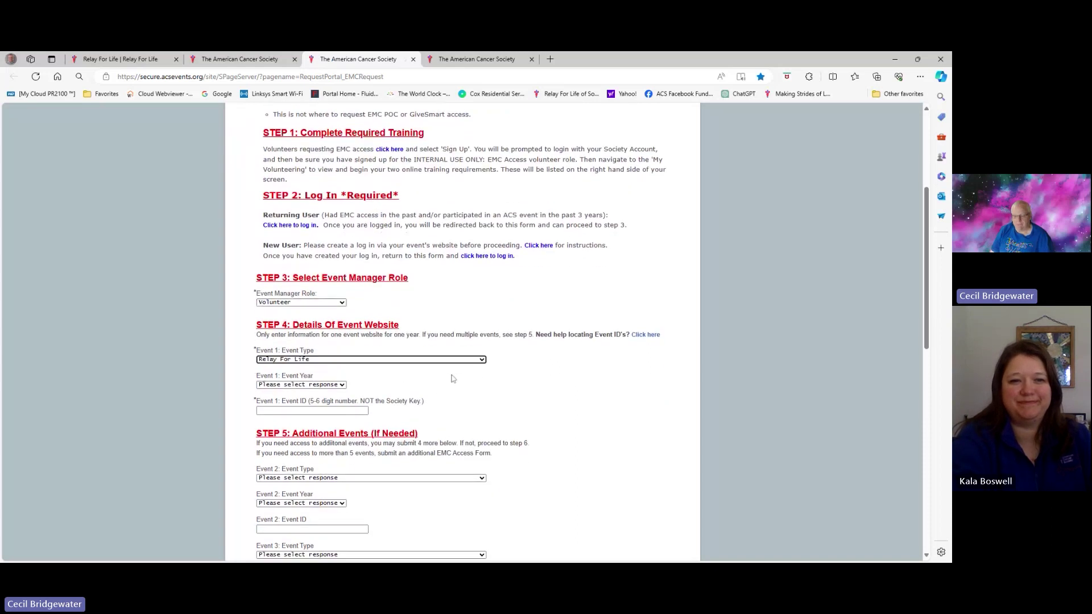
pyautogui.click(341, 391)
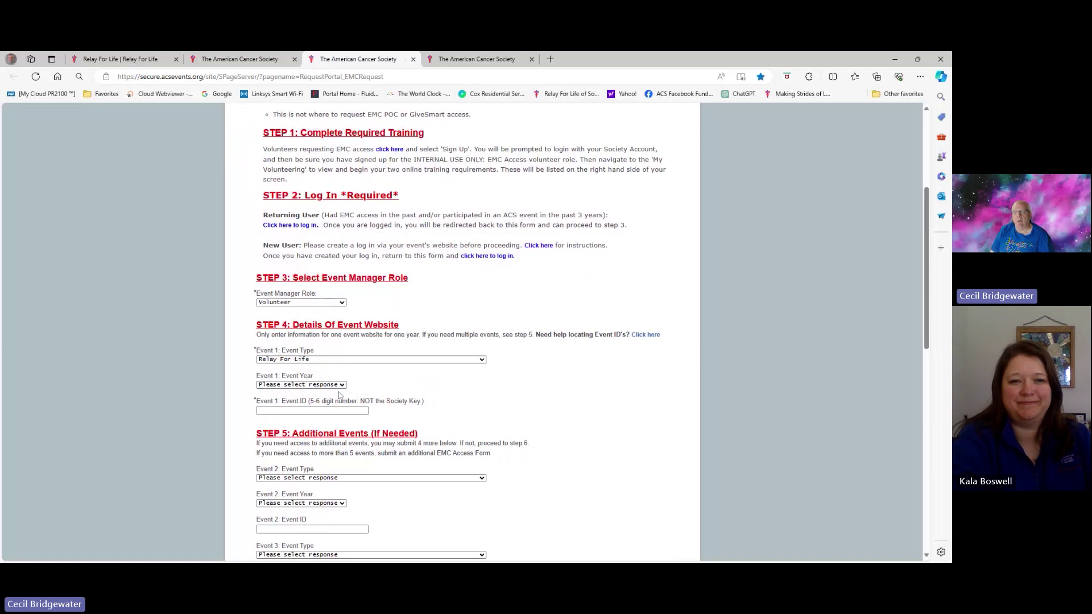
pyautogui.click(340, 394)
pyautogui.press('Tab')
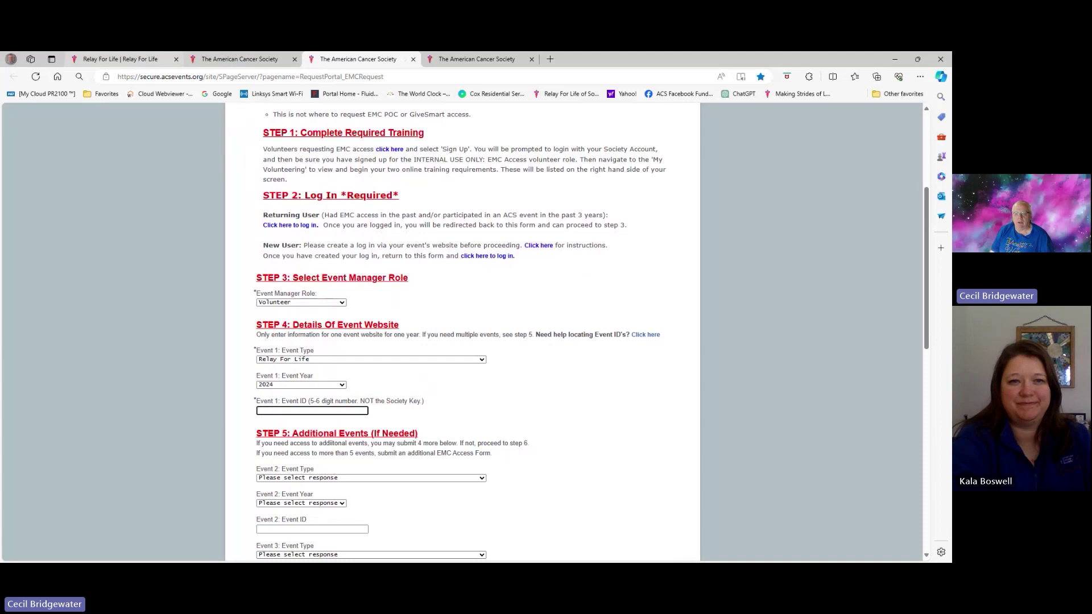
# - Copy the event ID 108387 from the Relay For Life page's web address into the Event 1 Event ID field
pyautogui.click(145, 61)
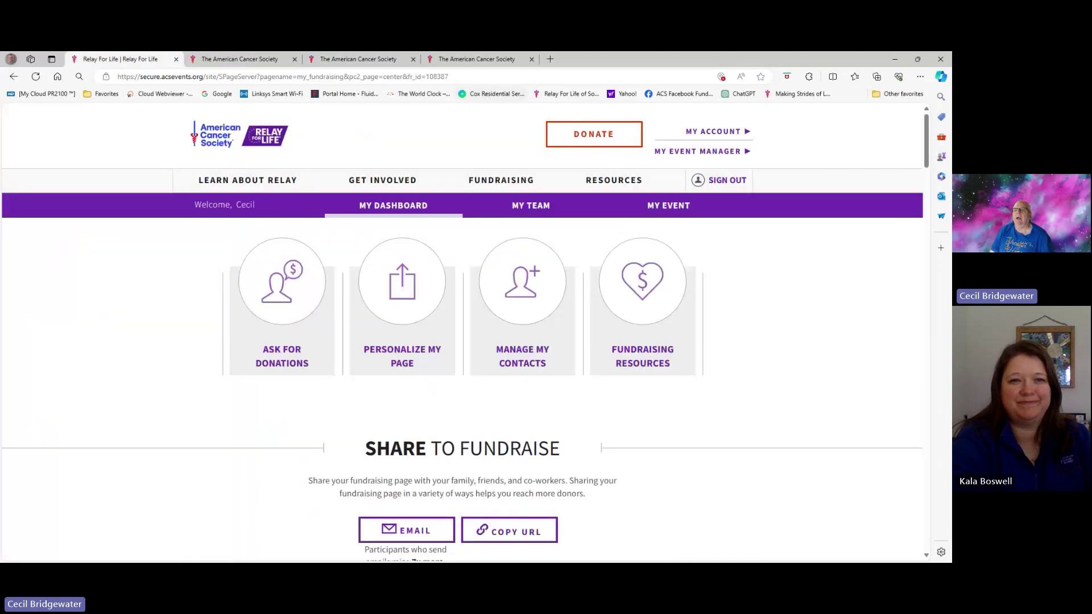
pyautogui.moveTo(448, 77); pyautogui.dragTo(425, 76)
pyautogui.hotkey('ctrl', 'c')
pyautogui.click(358, 59)
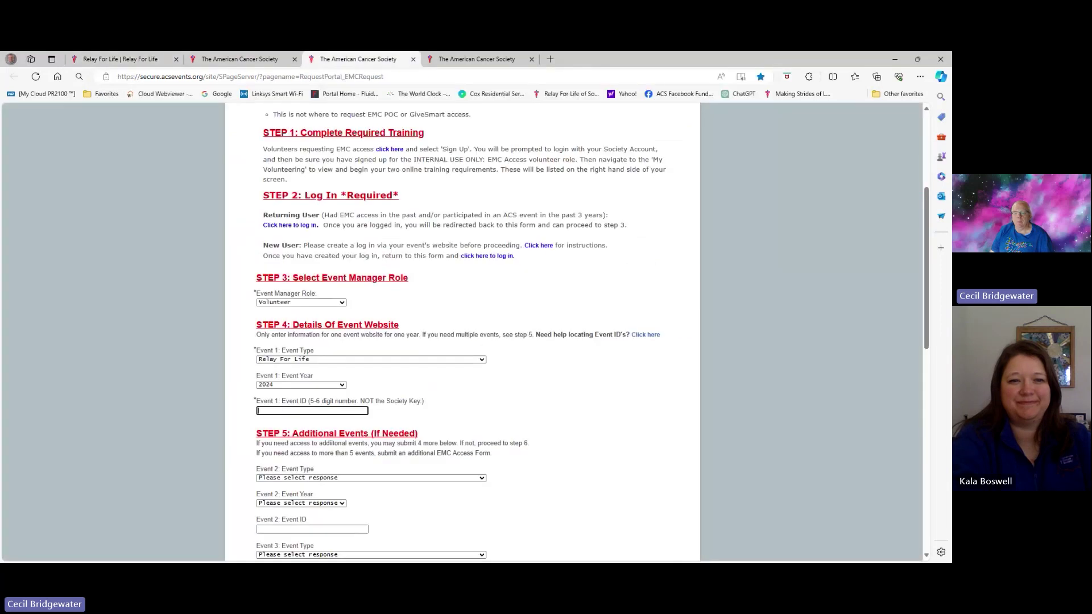
pyautogui.click(281, 411)
pyautogui.hotkey('ctrl', 'v')
# - Review the form's additional events, acknowledgement of responsibility, login confirmation and submission sections
pyautogui.scroll(-5, 304, 426)
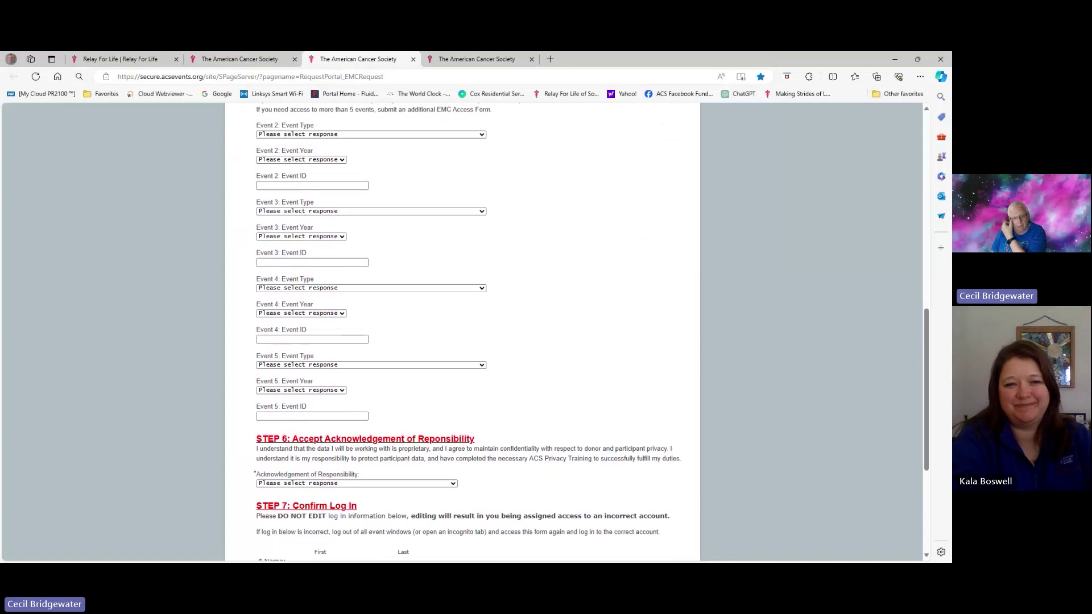
pyautogui.scroll(-3, 471, 332)
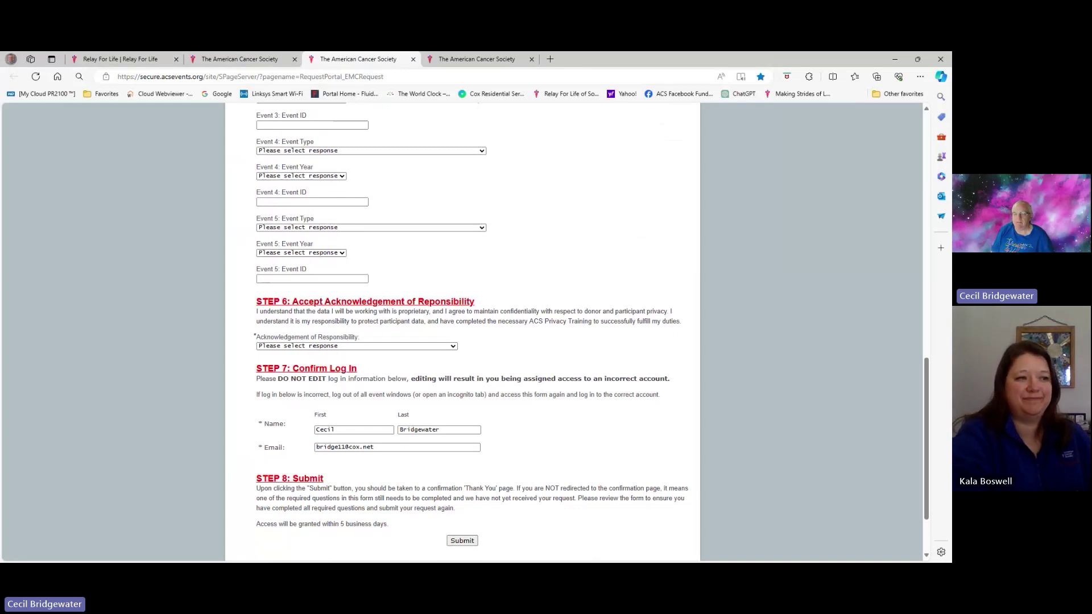
pyautogui.scroll(-2, 394, 435)
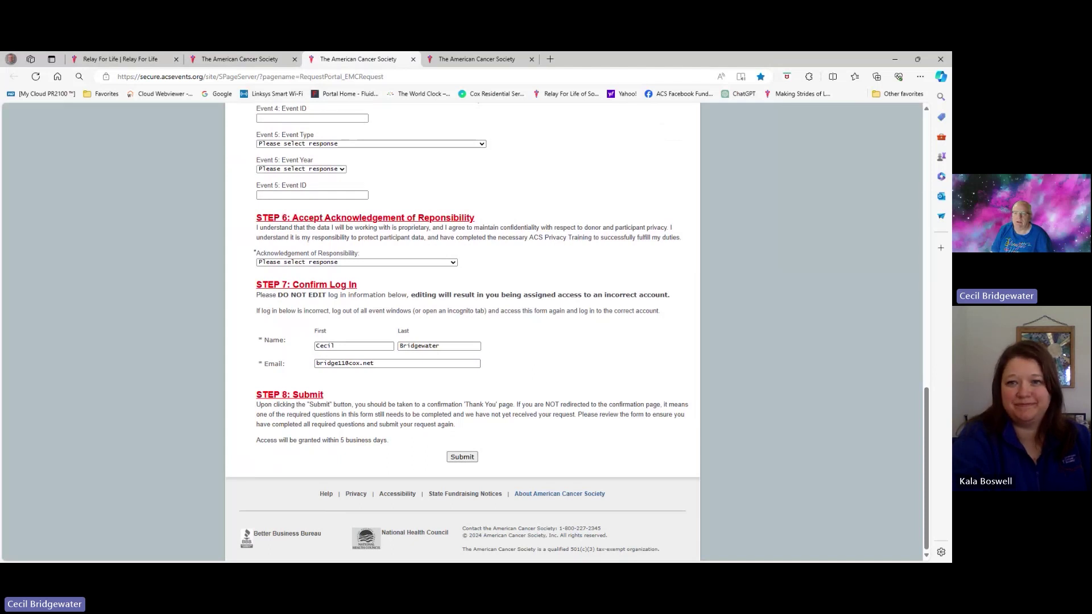
# - Compare with the logged-out copy of the request form, checking its name, email, username and password fields
pyautogui.click(284, 59)
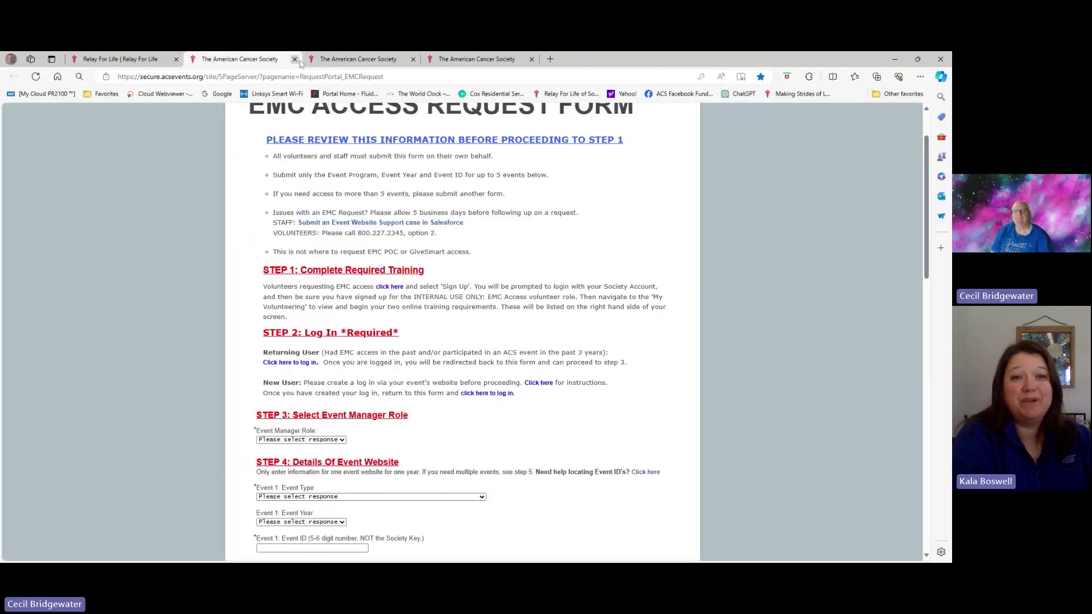
pyautogui.scroll(-7, 436, 329)
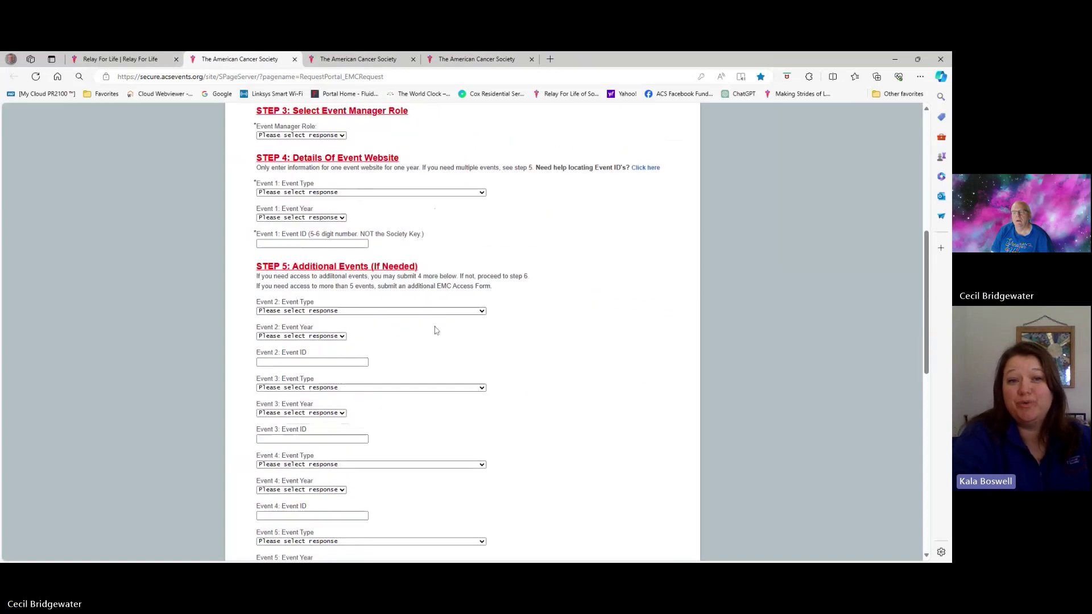
pyautogui.scroll(-8, 436, 330)
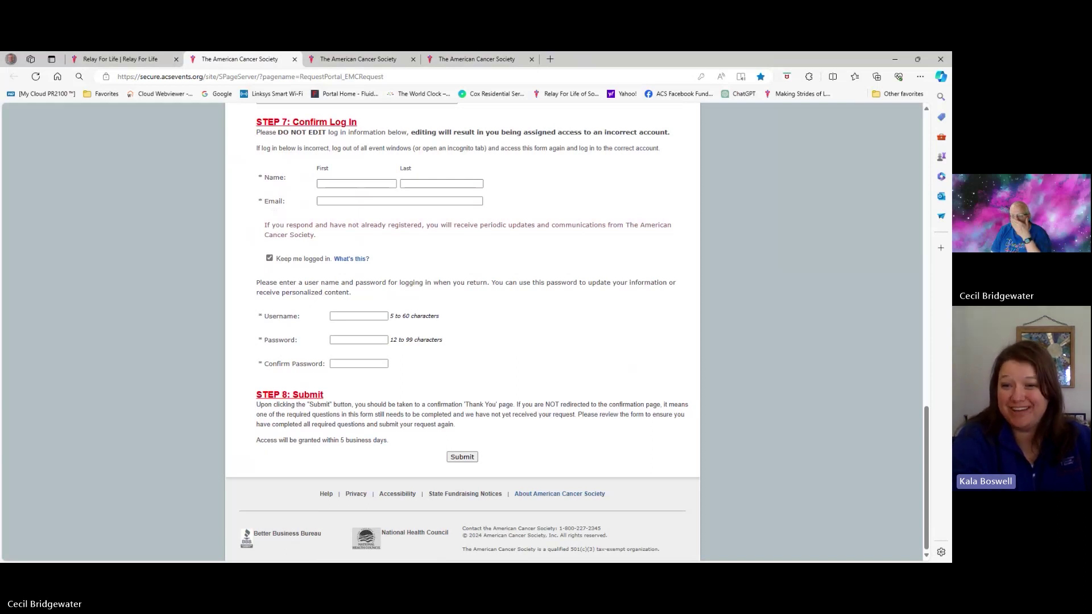
pyautogui.scroll(5, 391, 318)
pyautogui.scroll(15, 392, 318)
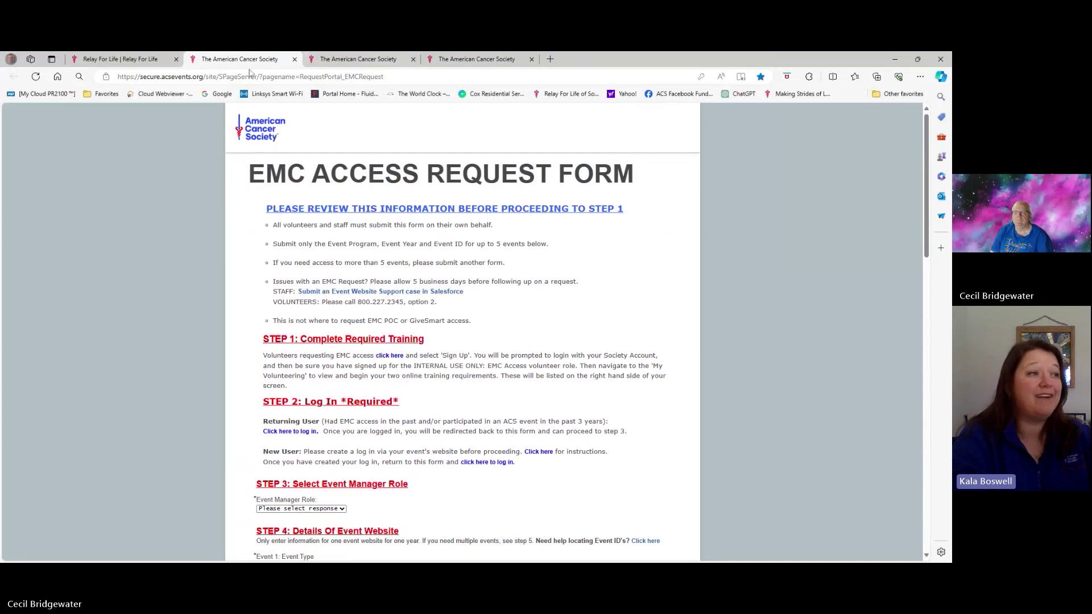
# - Close all three EMC request form pages, leaving only the Relay For Life dashboard open
pyautogui.click(295, 59)
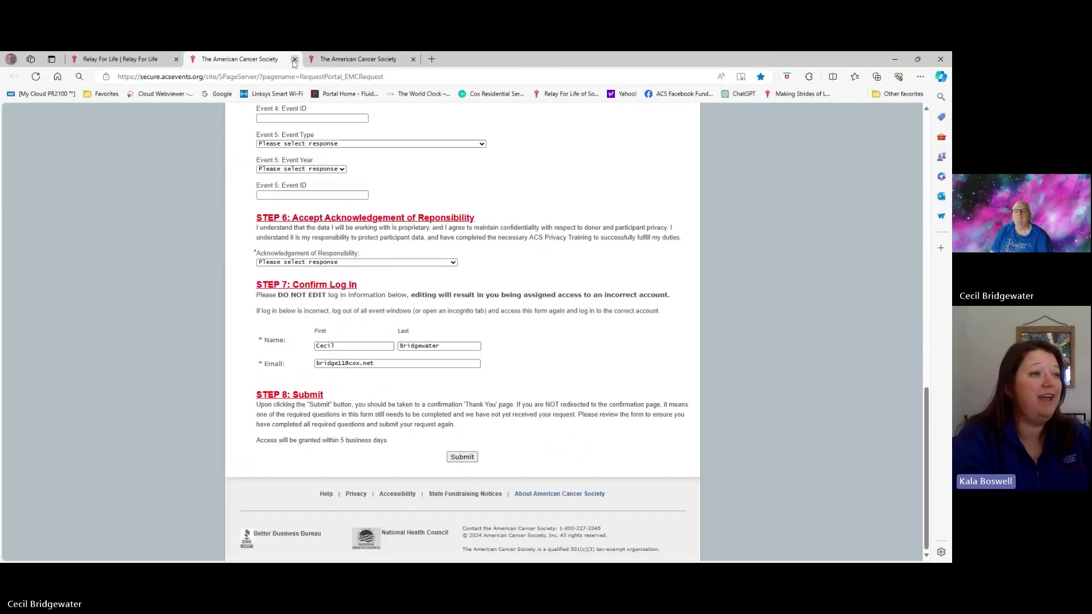
pyautogui.click(294, 59)
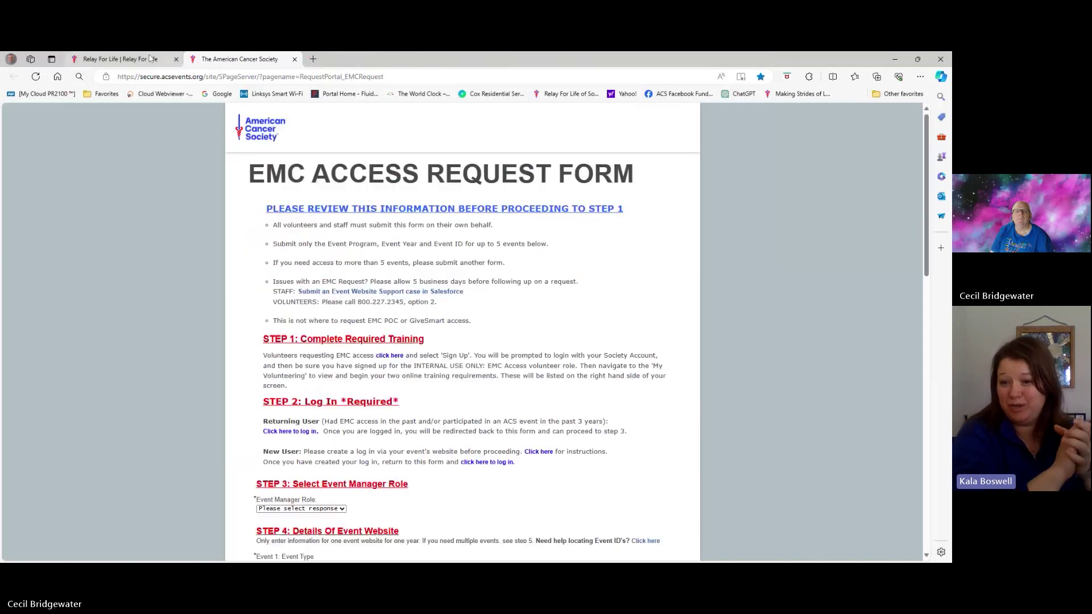
pyautogui.click(120, 59)
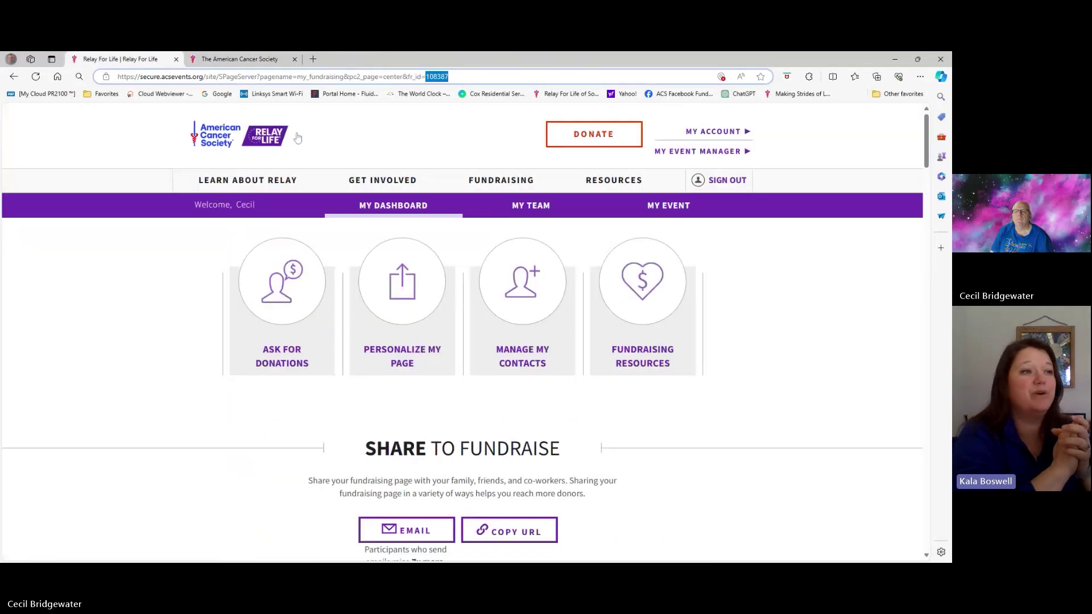
pyautogui.click(294, 59)
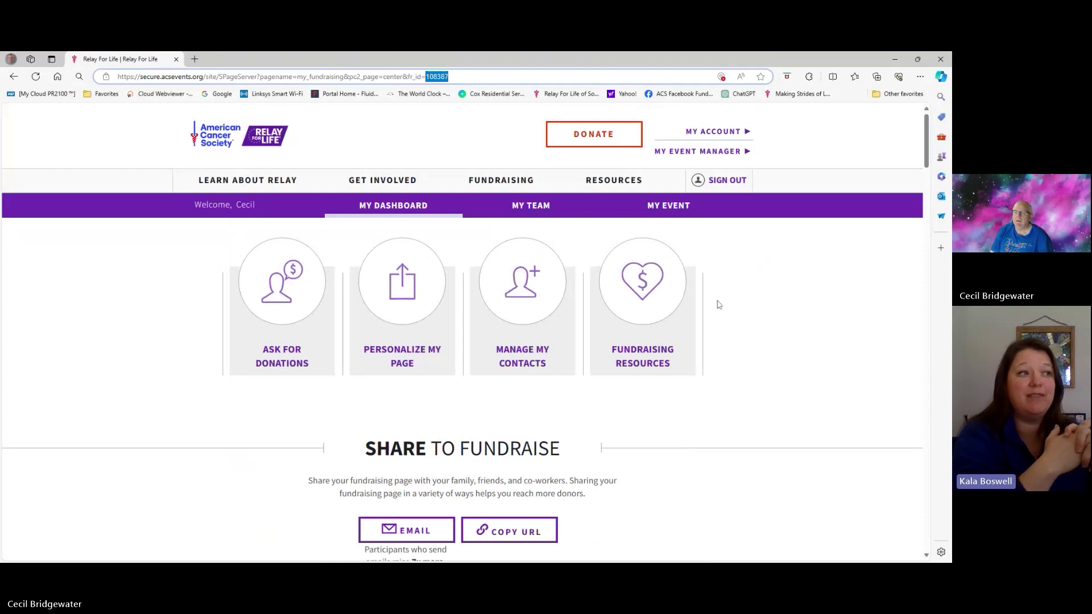
# - Open the My Event page for Relay For Life of Southern Nevada and review its date, location and contact section
pyautogui.click(676, 208)
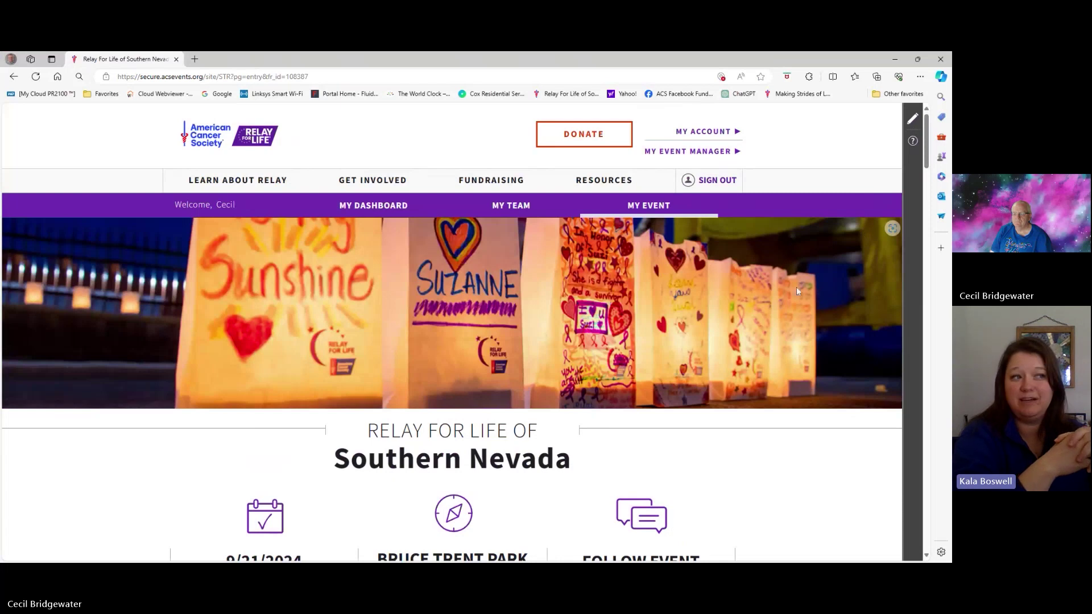
pyautogui.scroll(-2, 796, 289)
pyautogui.scroll(-1, 790, 288)
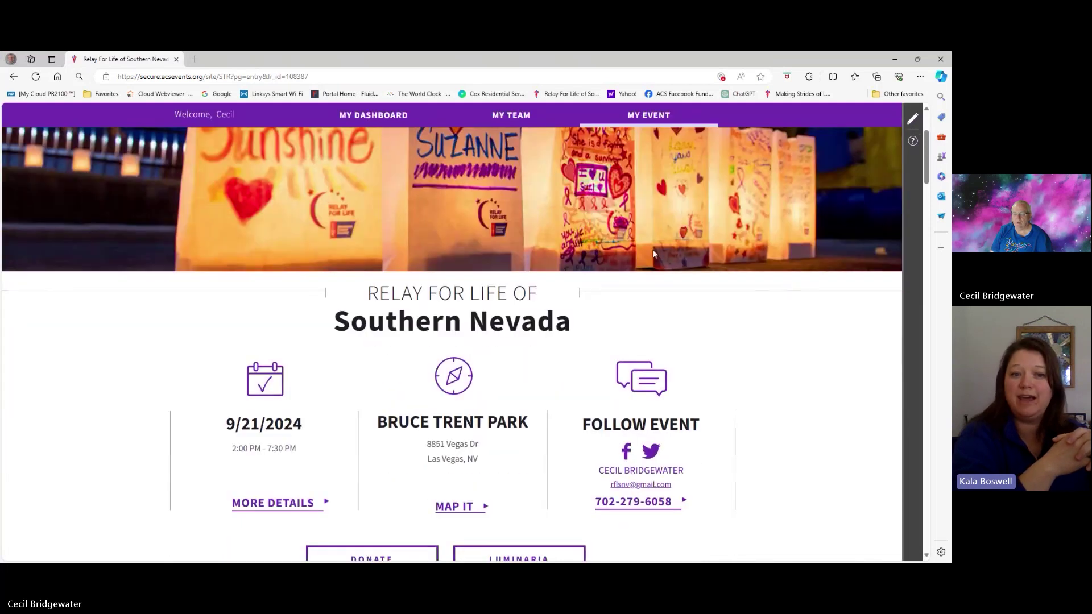
pyautogui.scroll(-2, 646, 249)
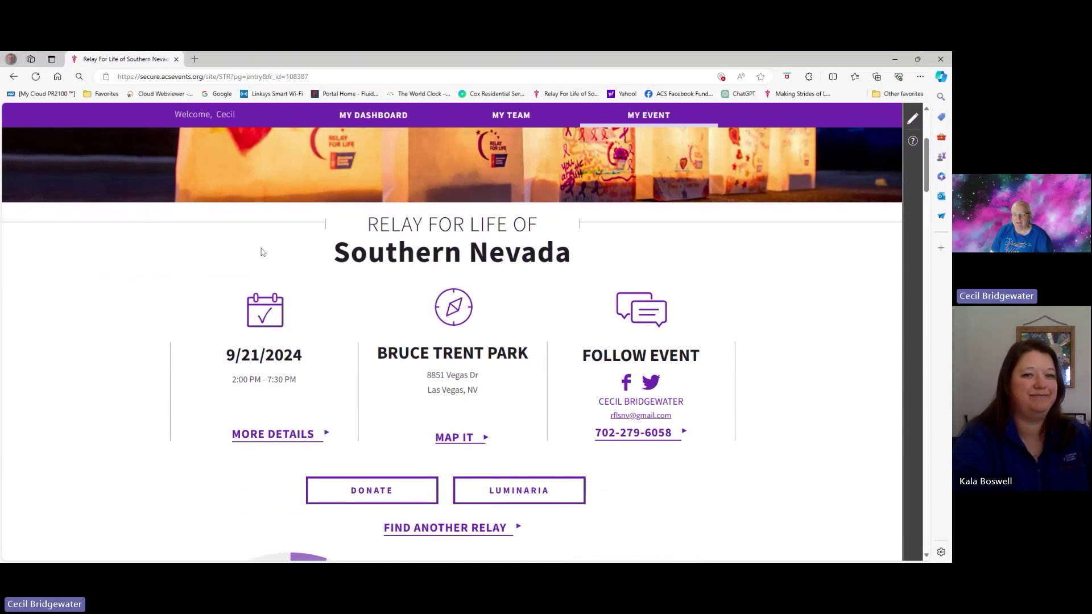
pyautogui.scroll(-2, 262, 252)
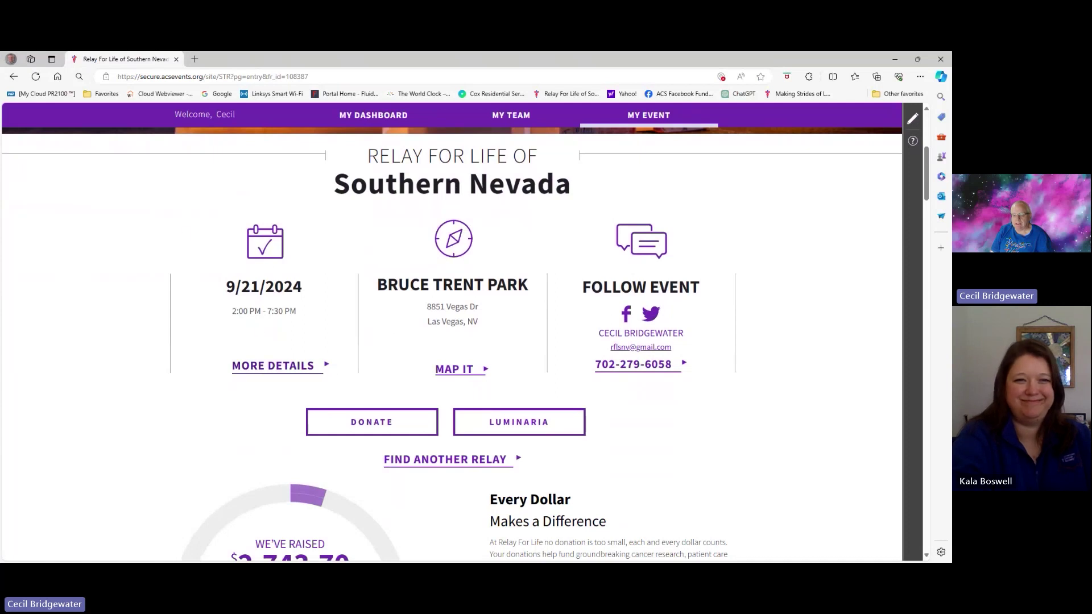
# - Open the event's More Details page, turn on page editing and look through its editable heading, text and image blocks
pyautogui.click(290, 371)
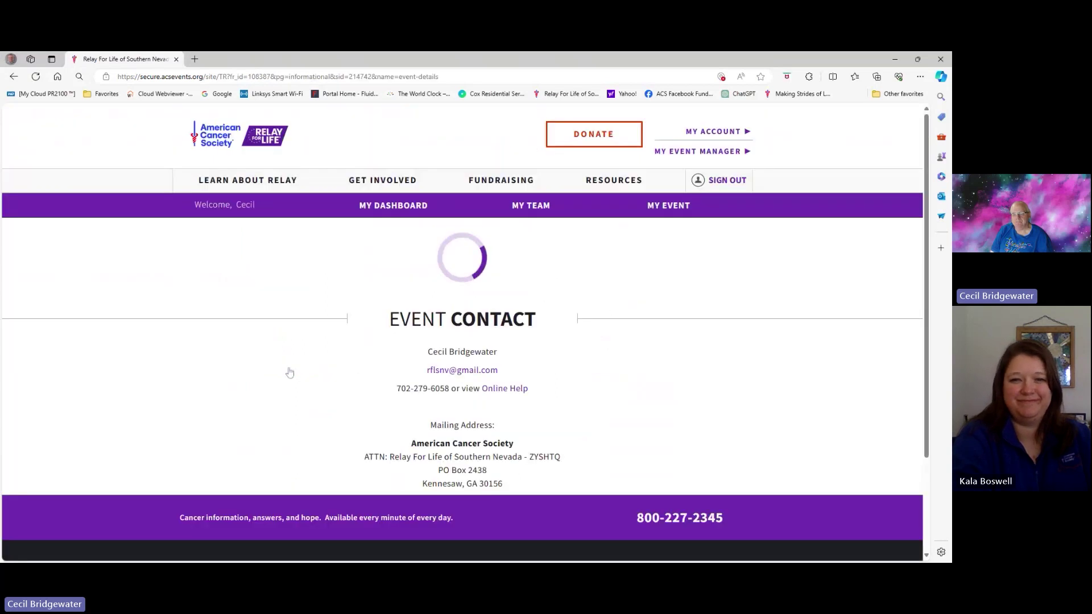
pyautogui.scroll(-2, 452, 358)
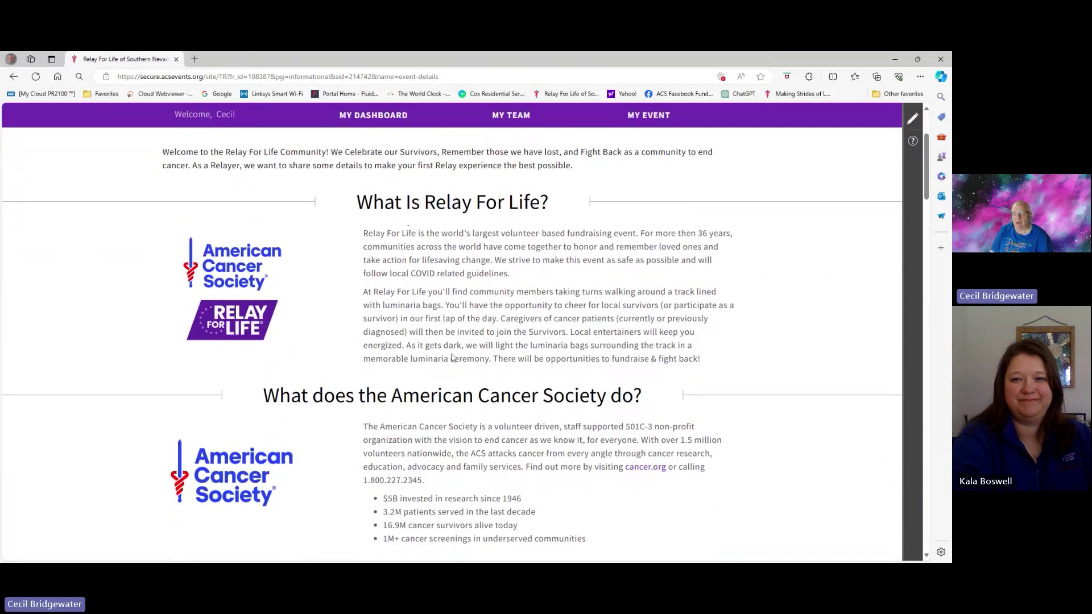
pyautogui.click(913, 122)
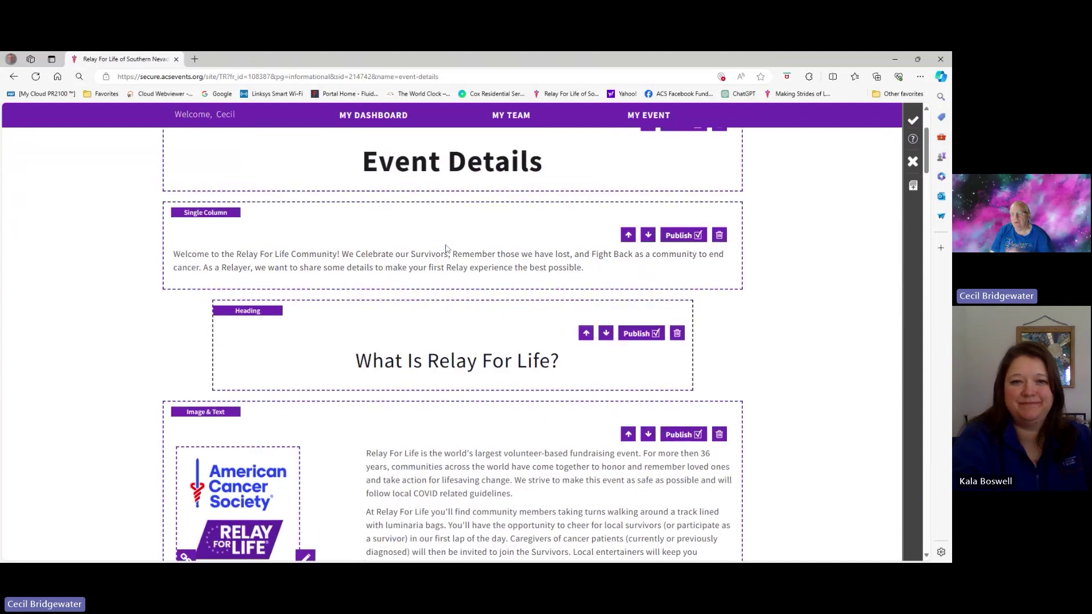
pyautogui.scroll(-3, 446, 249)
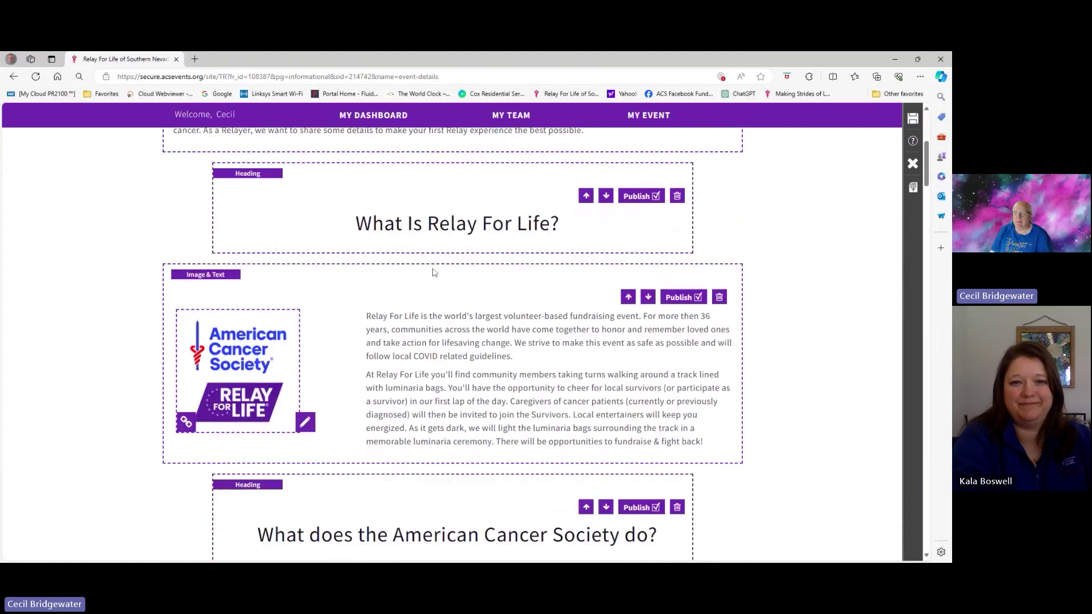
pyautogui.scroll(-5, 432, 270)
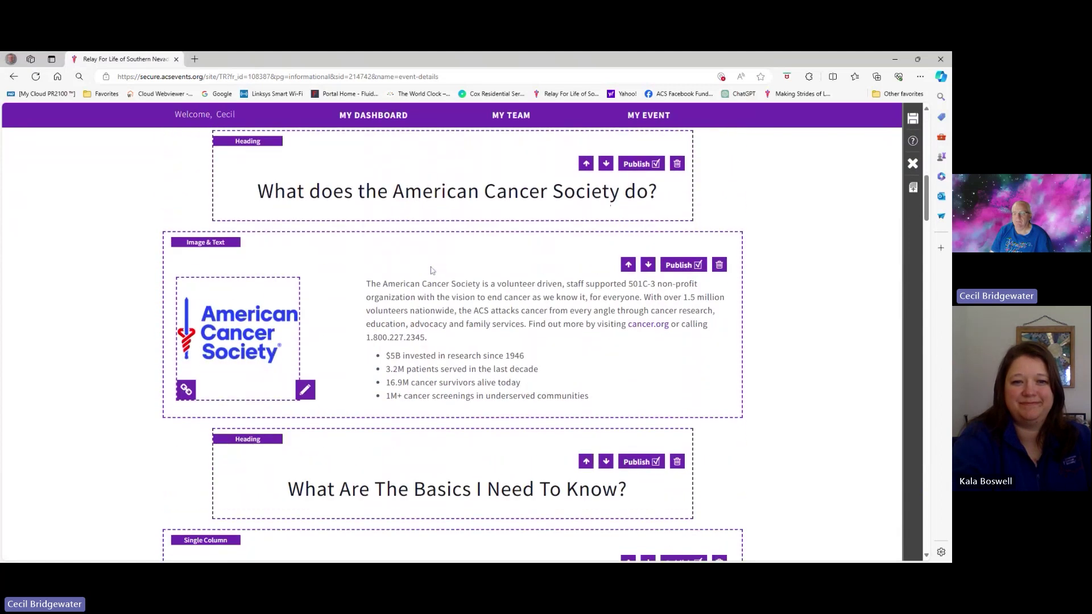
pyautogui.scroll(-1, 311, 282)
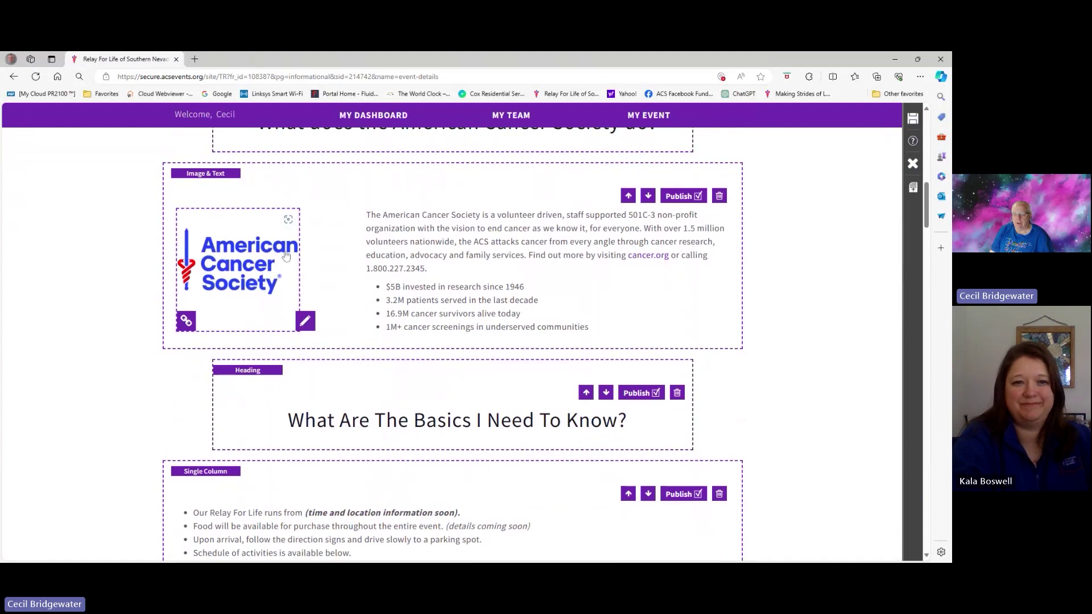
# - Review the event basics and Signature Elements blocks, and open the Cancer Survivors text block for editing
pyautogui.scroll(-2, 351, 269)
pyautogui.scroll(-2, 398, 296)
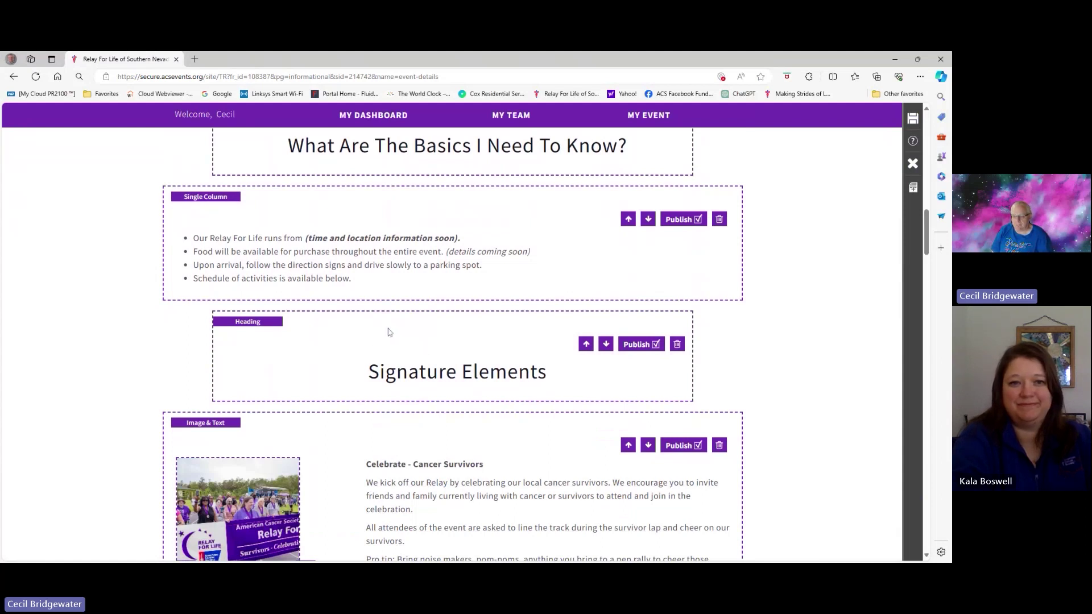
pyautogui.scroll(-2, 374, 352)
pyautogui.scroll(2, 391, 332)
pyautogui.scroll(-4, 390, 333)
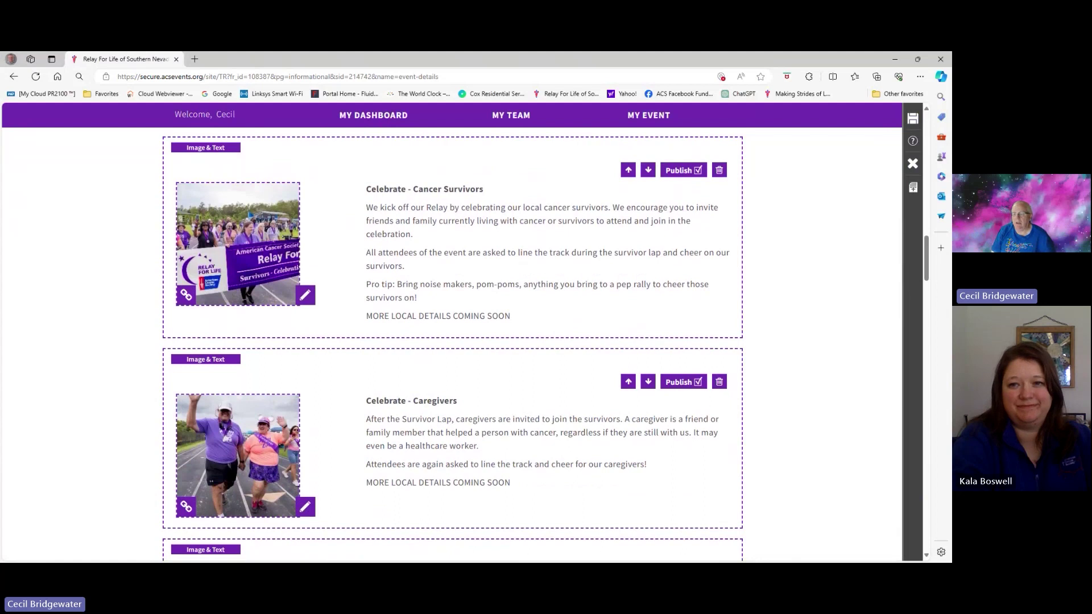
pyautogui.scroll(-3, 386, 302)
pyautogui.scroll(5, 386, 302)
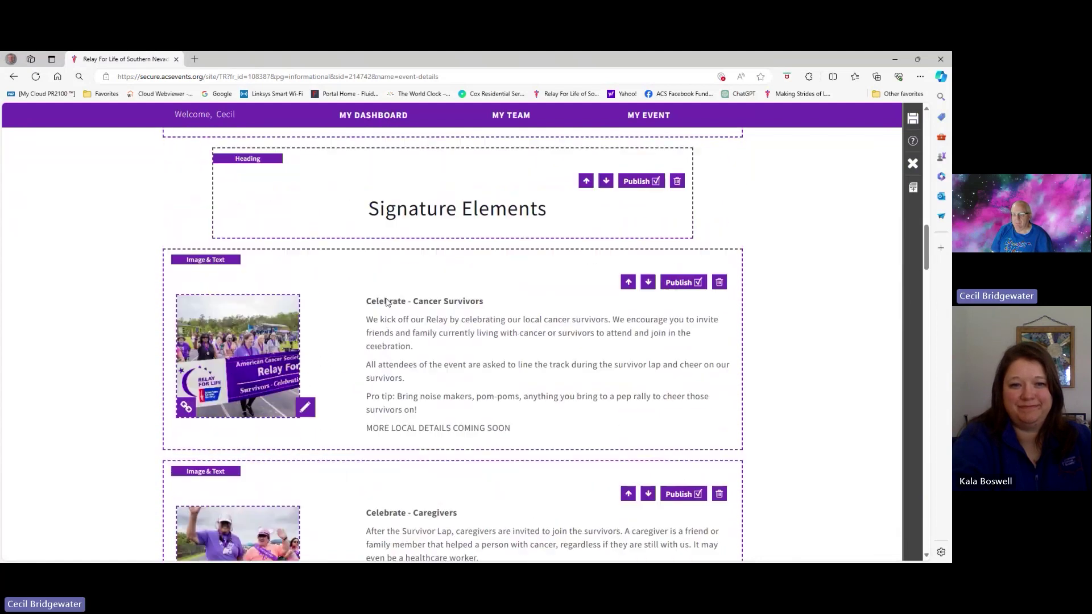
pyautogui.click(549, 455)
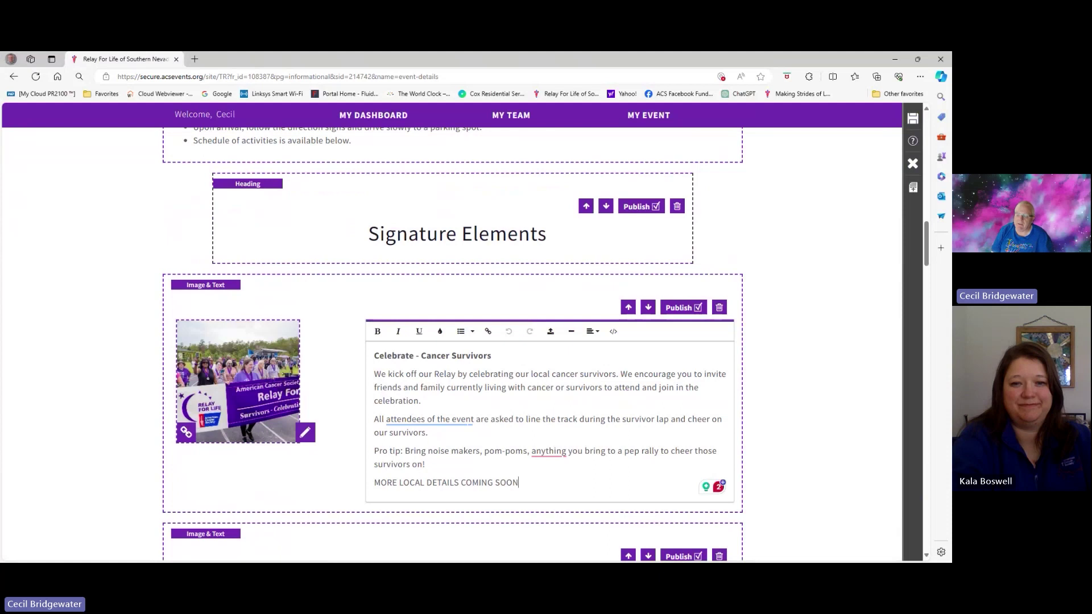
# - Examine the Caregivers, Luminaria Ceremony, Event Check list and What Not to Bring blocks
pyautogui.scroll(-3, 509, 405)
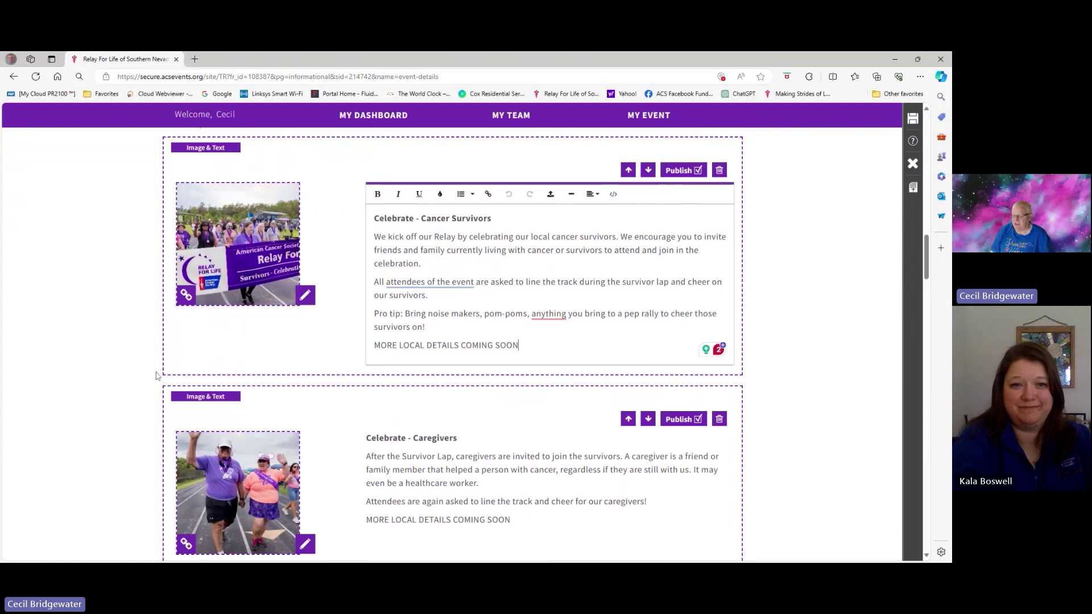
pyautogui.scroll(-8, 339, 336)
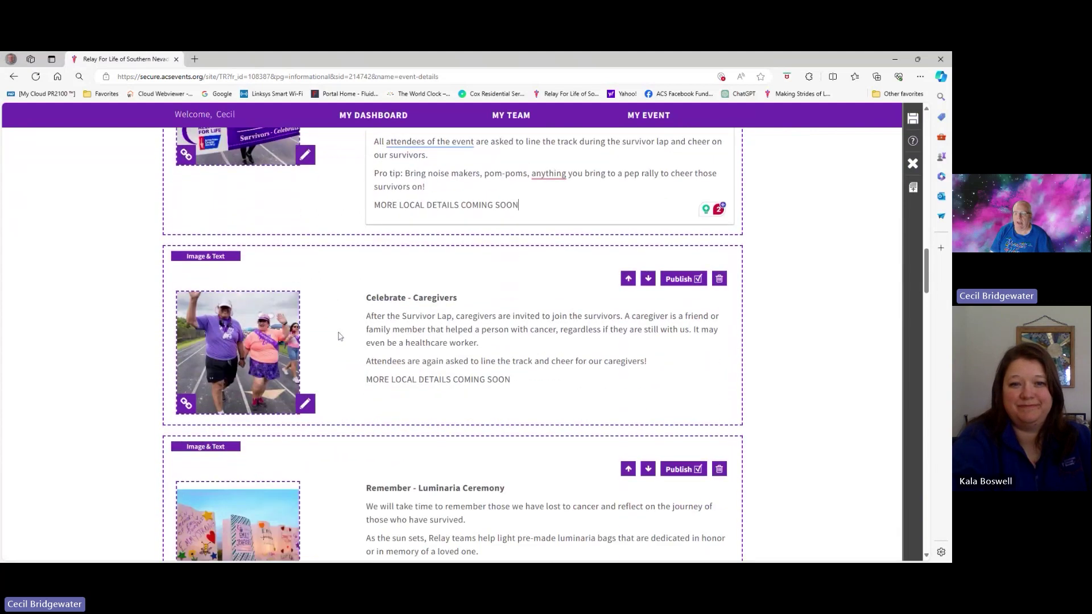
pyautogui.scroll(-7, 358, 319)
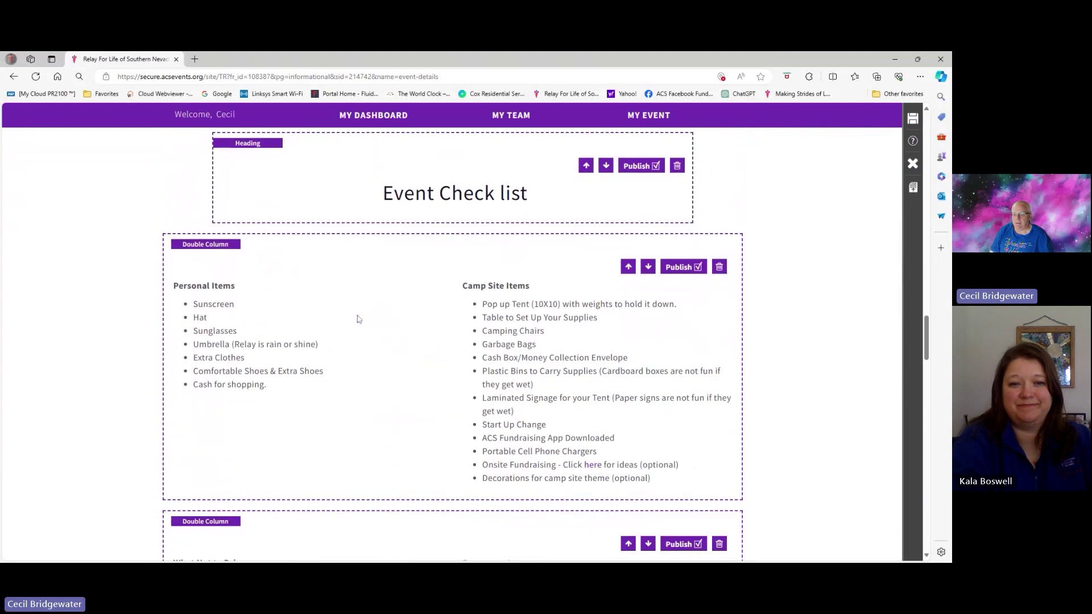
pyautogui.scroll(1, 435, 226)
pyautogui.scroll(-1, 452, 342)
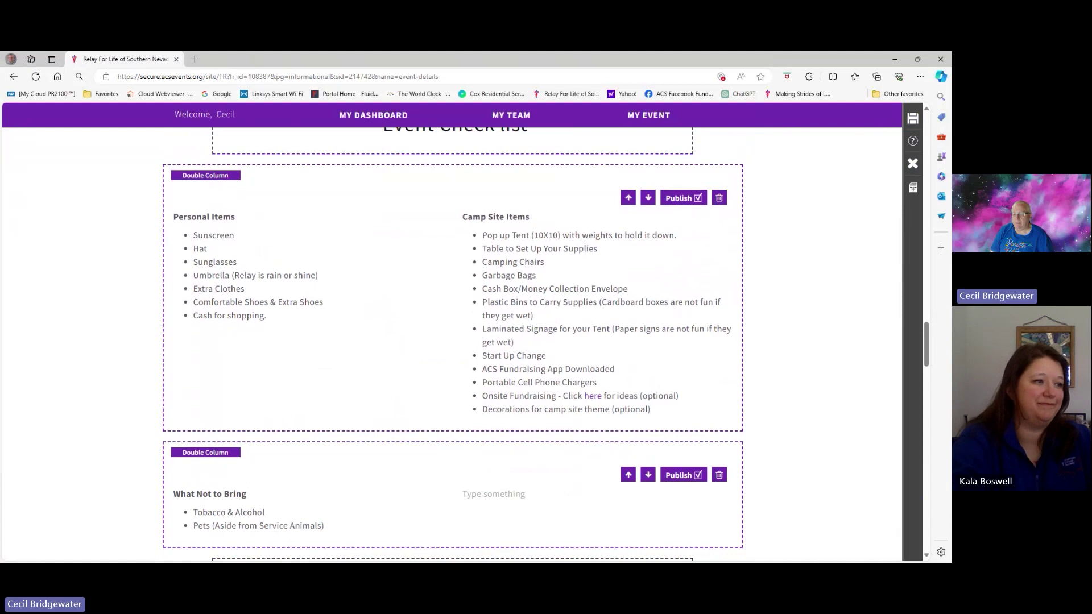
pyautogui.scroll(-2, 307, 349)
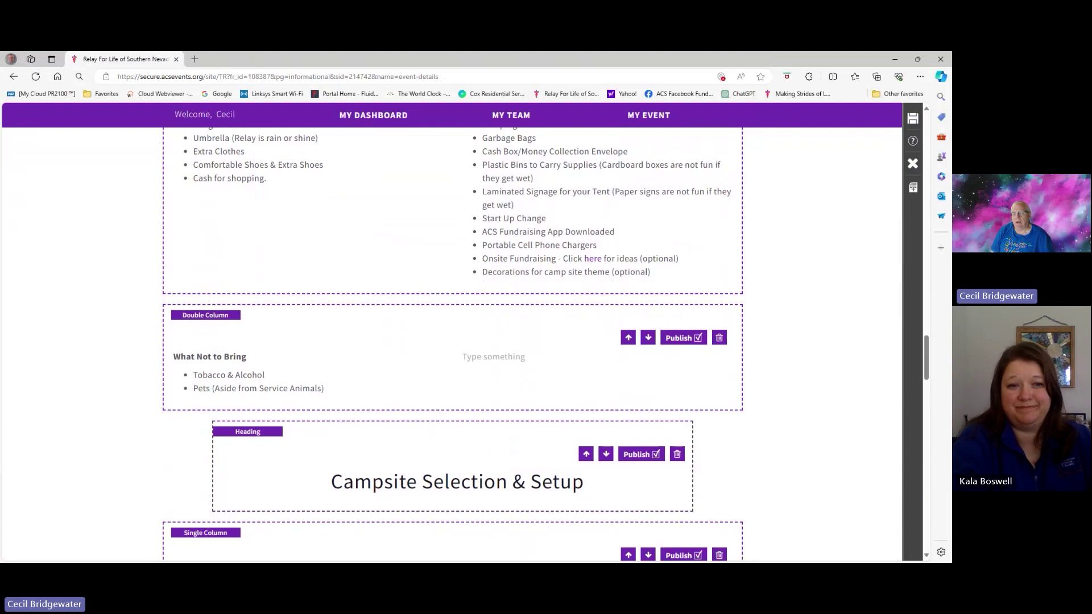
pyautogui.scroll(-1, 452, 341)
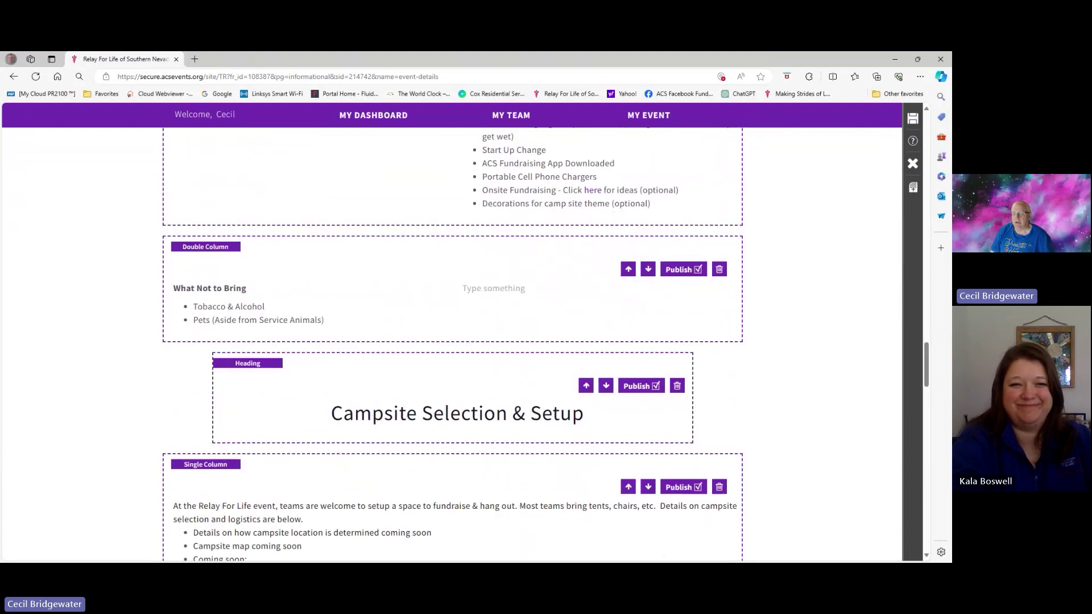
# - Examine the Campsite Selection, Schedule of Events and Frequently Asked Questions blocks down to the Event Contact section
pyautogui.scroll(-4, 432, 299)
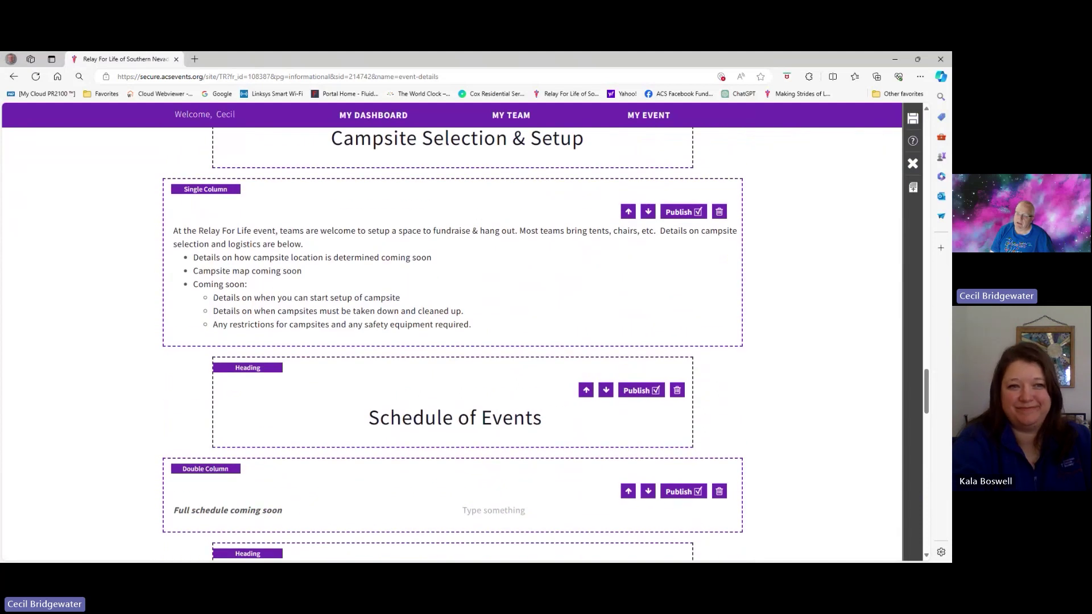
pyautogui.scroll(-2, 390, 312)
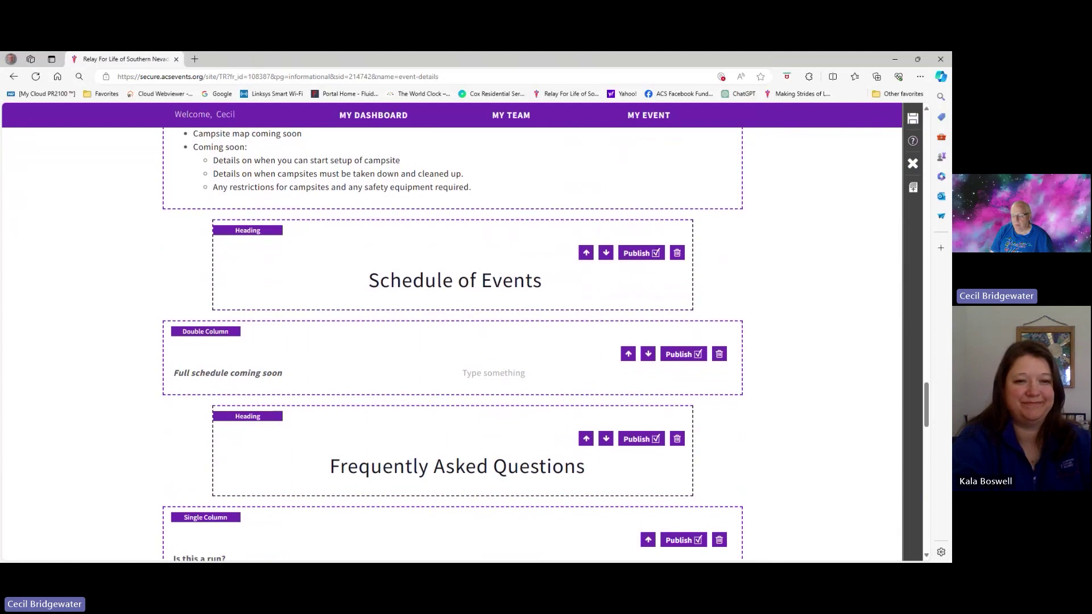
pyautogui.scroll(-2, 390, 312)
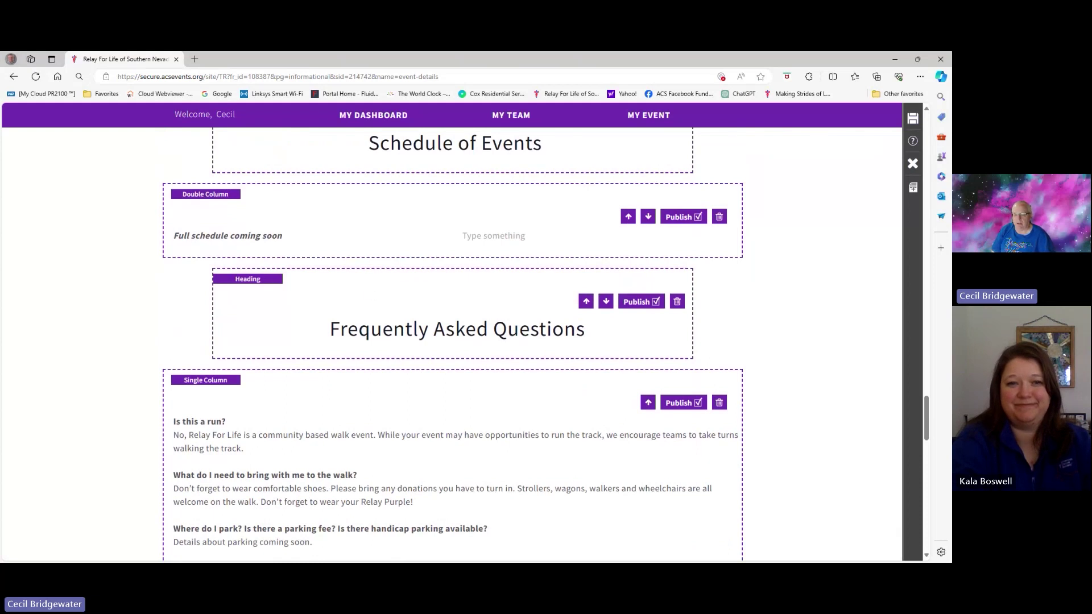
pyautogui.scroll(-4, 452, 341)
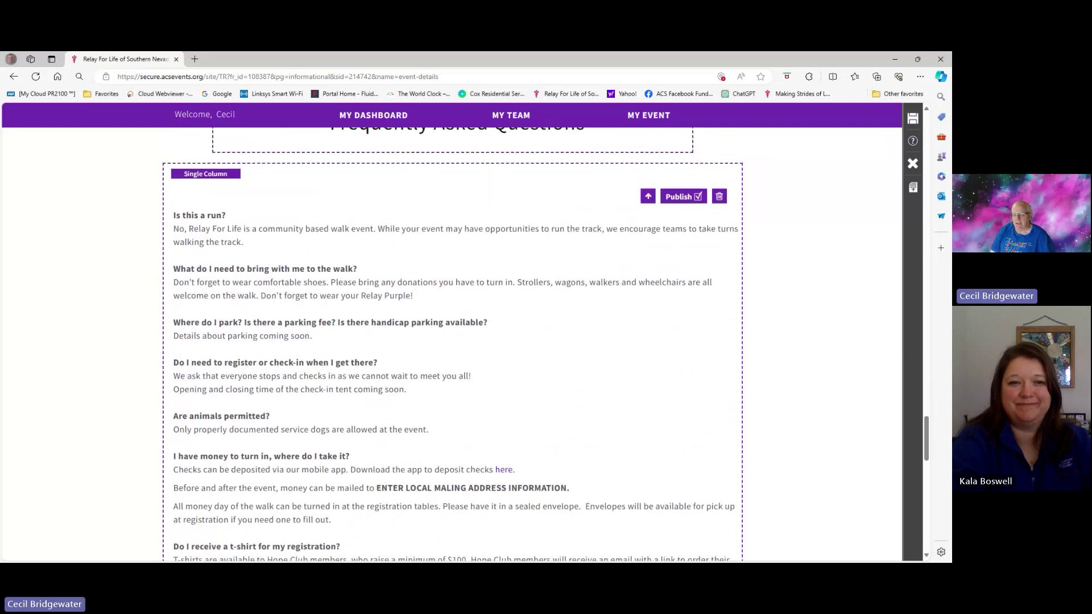
pyautogui.scroll(-2, 452, 341)
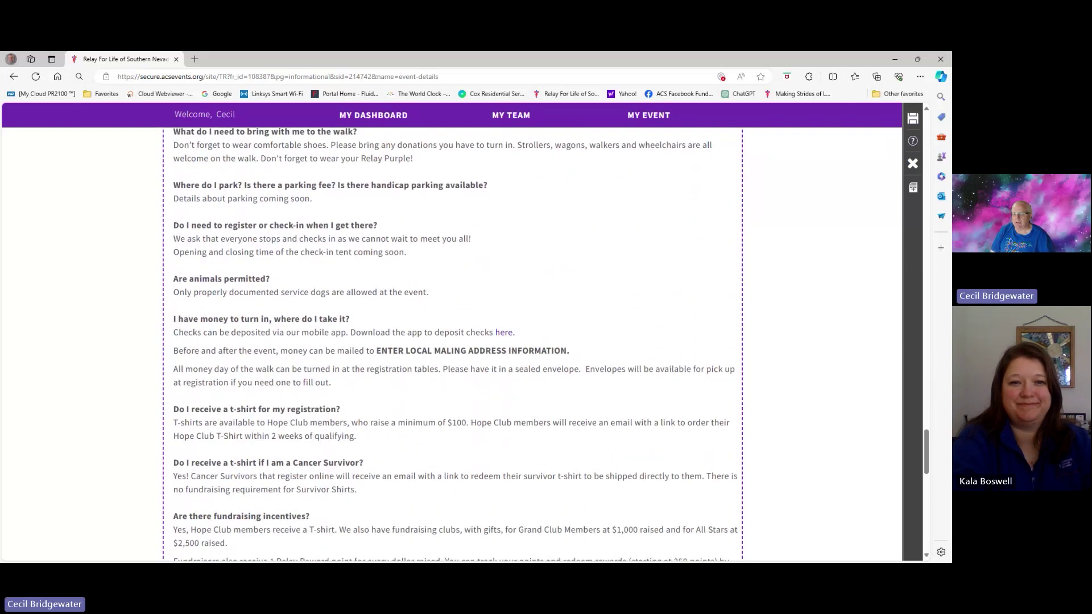
pyautogui.scroll(-2, 452, 341)
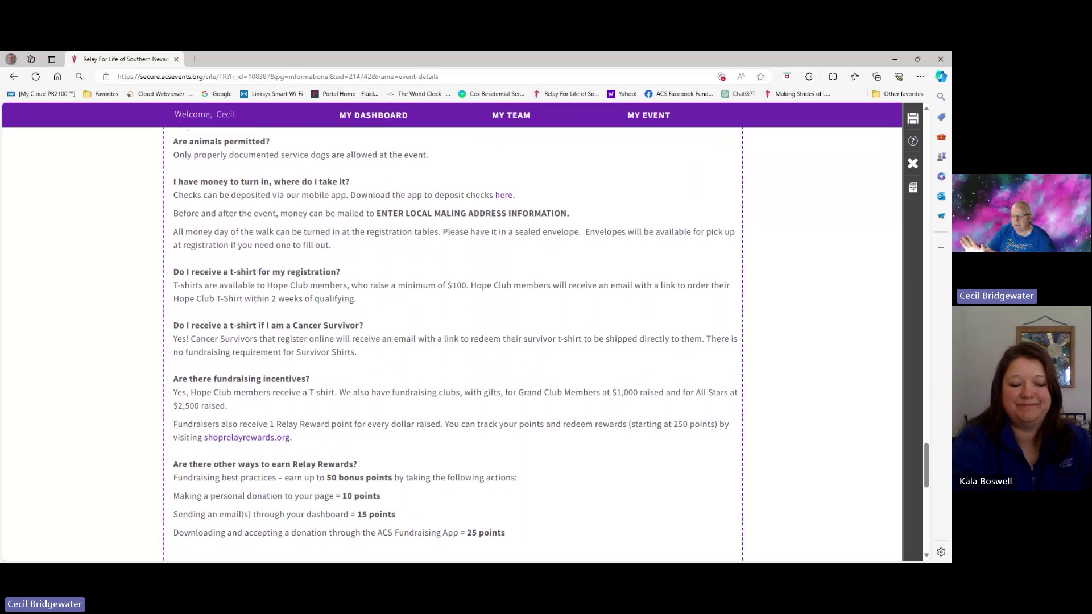
pyautogui.scroll(-6, 452, 341)
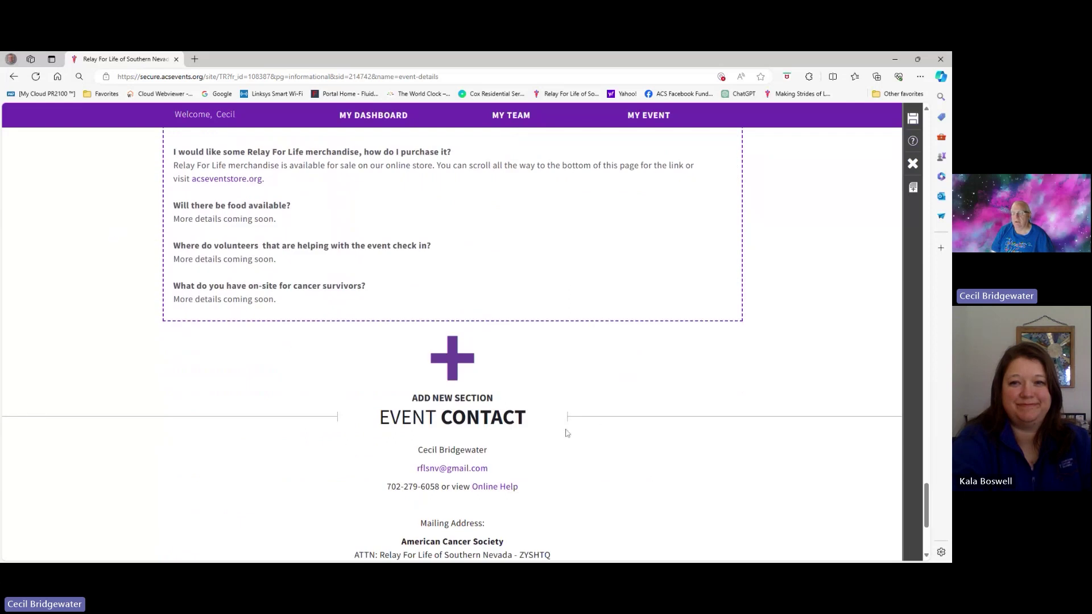
# - Leave editing mode on the More Details page and return to the main My Event page
pyautogui.click(913, 164)
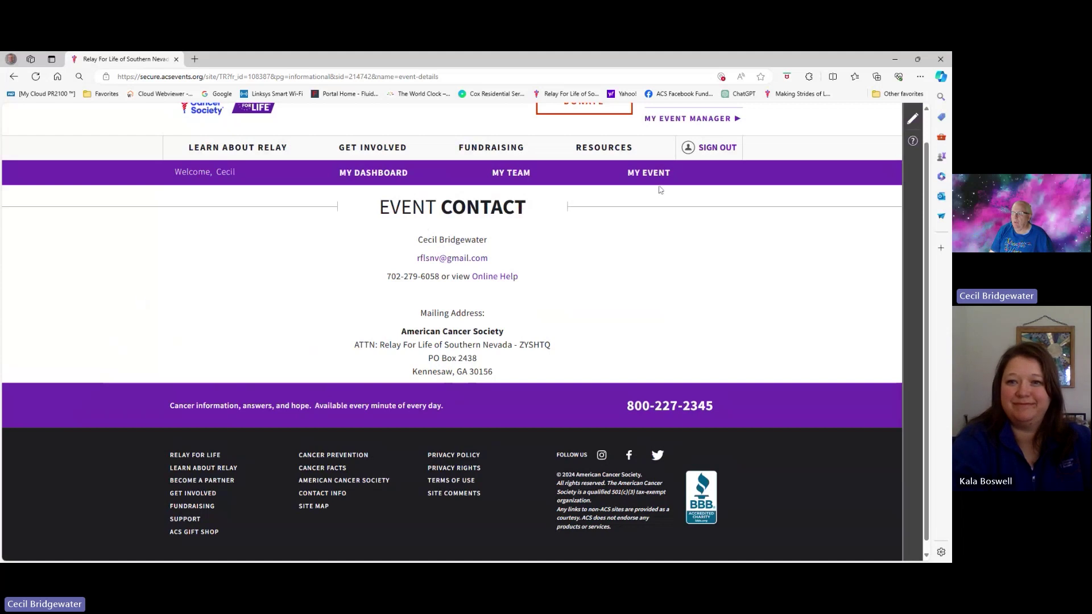
pyautogui.click(914, 118)
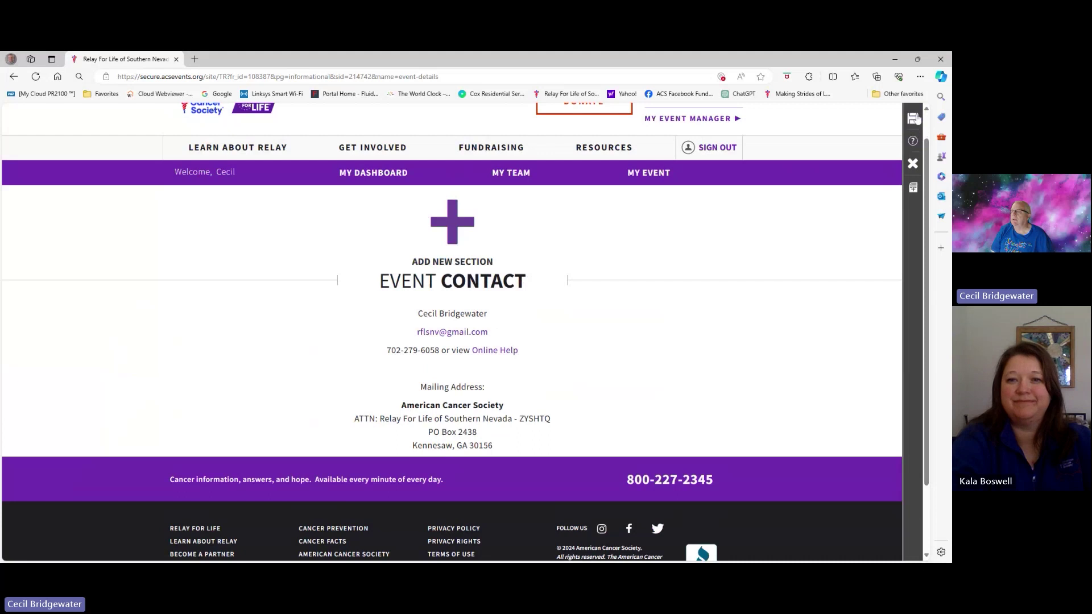
pyautogui.click(913, 165)
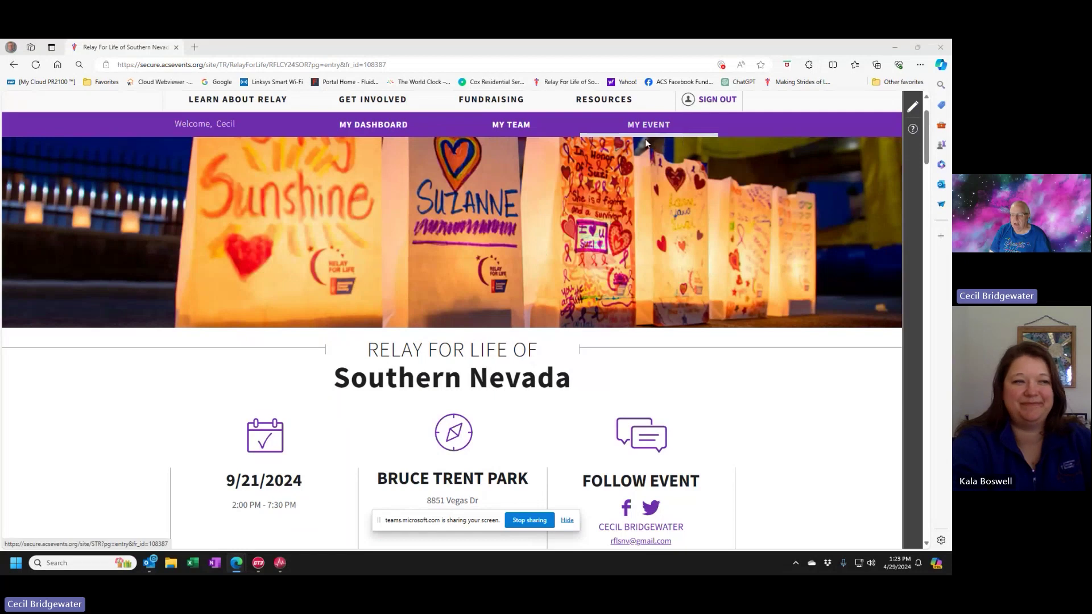
pyautogui.scroll(-3, 645, 142)
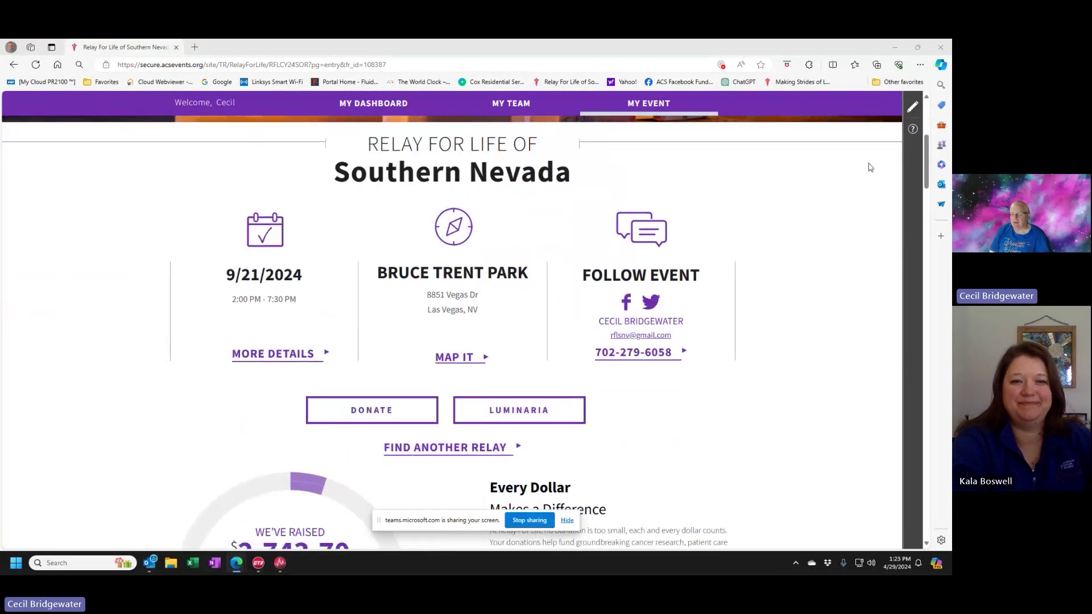
# - Turn on editing for the My Event page and review its Event Announcements entries
pyautogui.click(912, 109)
pyautogui.click(912, 109)
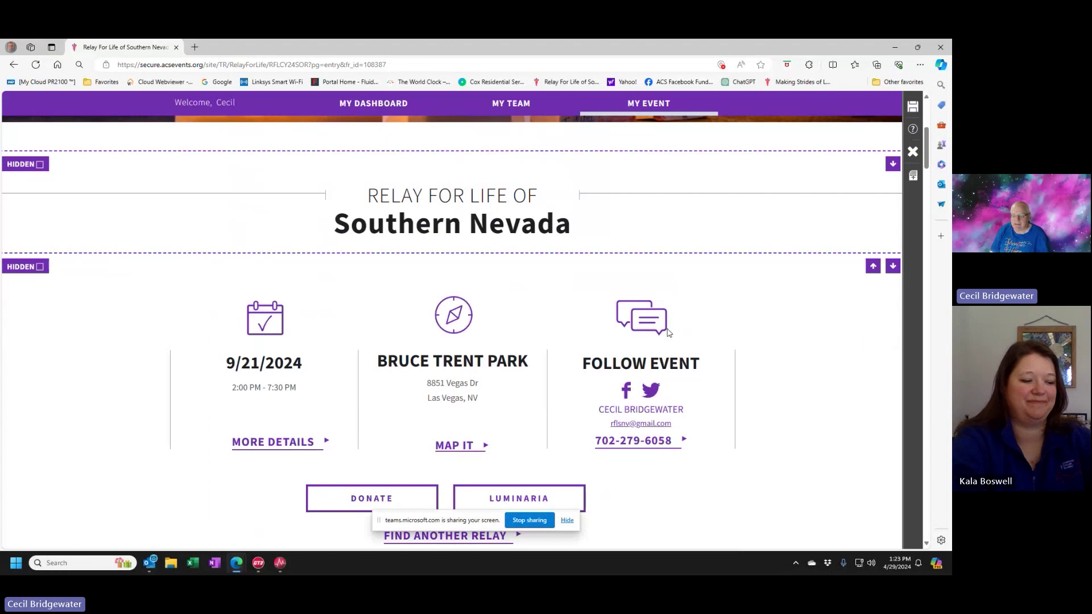
pyautogui.scroll(-3, 597, 358)
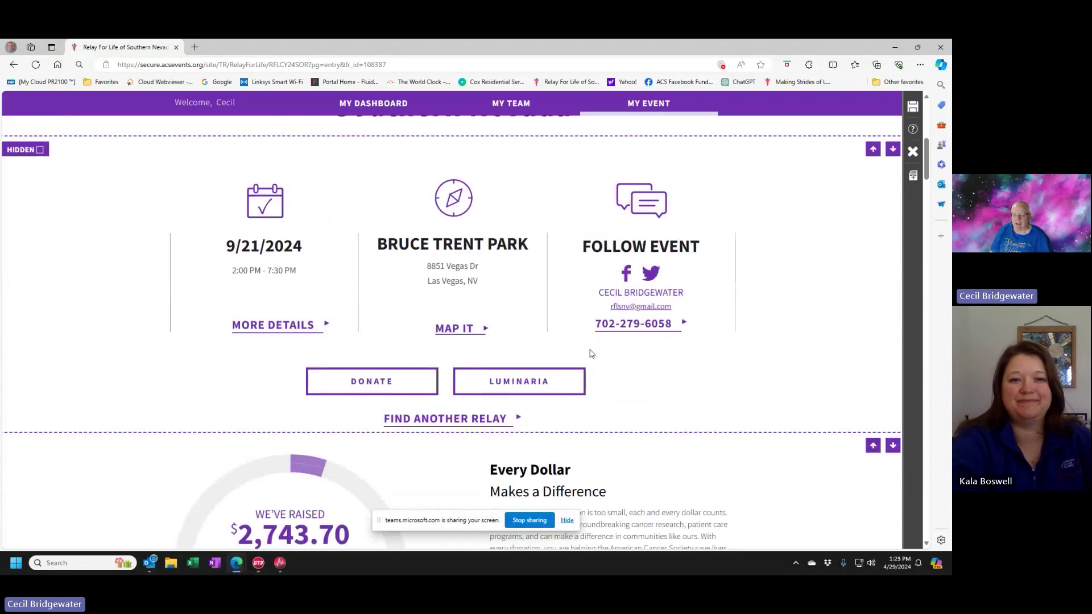
pyautogui.scroll(-12, 591, 354)
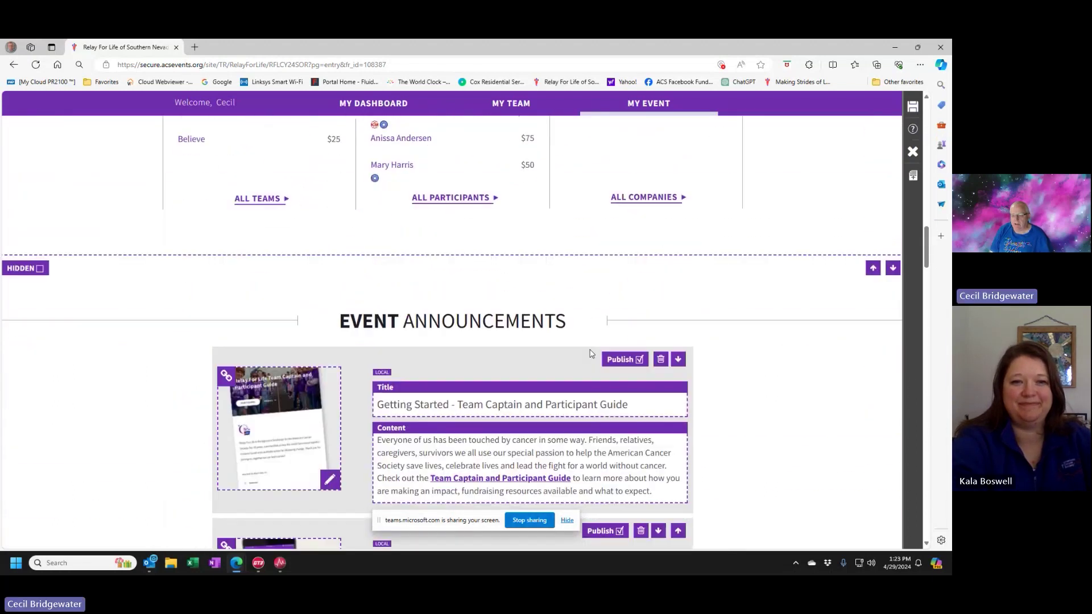
pyautogui.scroll(-2, 590, 349)
pyautogui.scroll(-2, 449, 474)
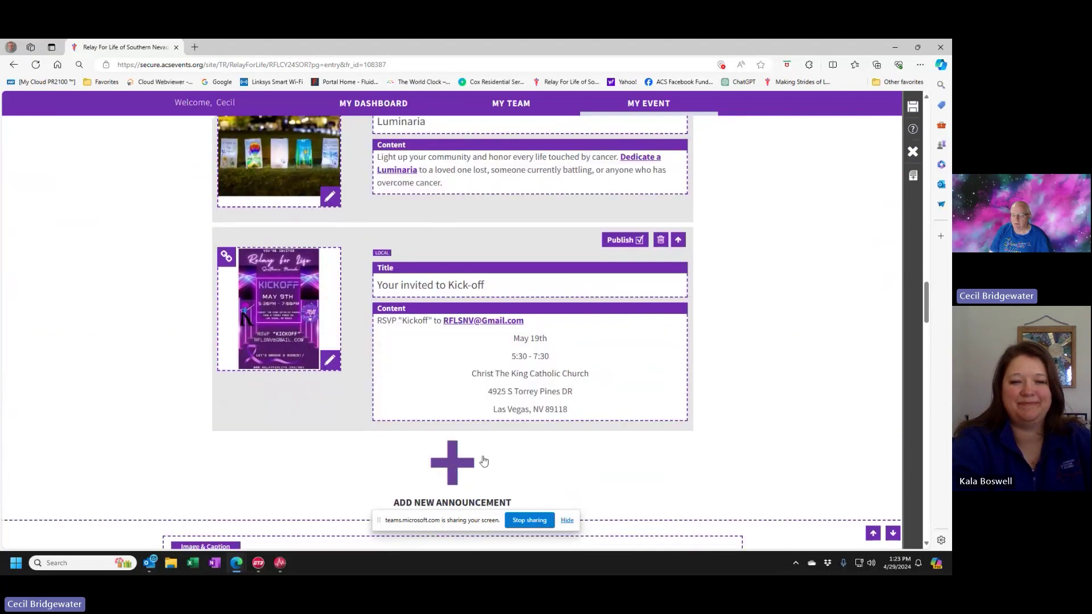
# - Examine the award image, Google Calendar and Mission Moments sections below the announcements
pyautogui.scroll(-6, 481, 459)
pyautogui.scroll(-2, 539, 341)
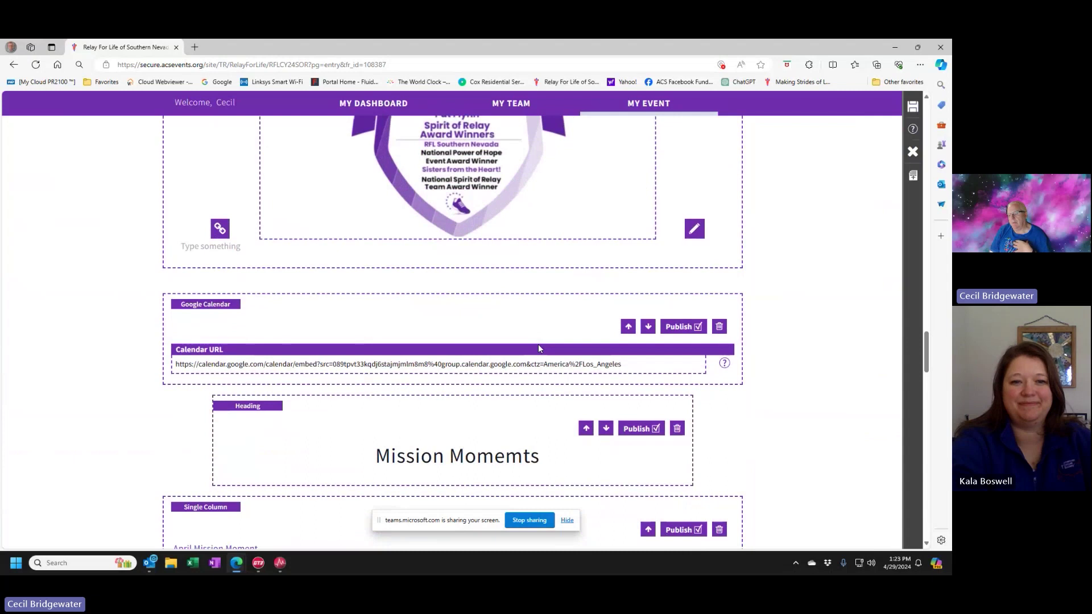
pyautogui.scroll(-5, 538, 344)
pyautogui.scroll(6, 489, 307)
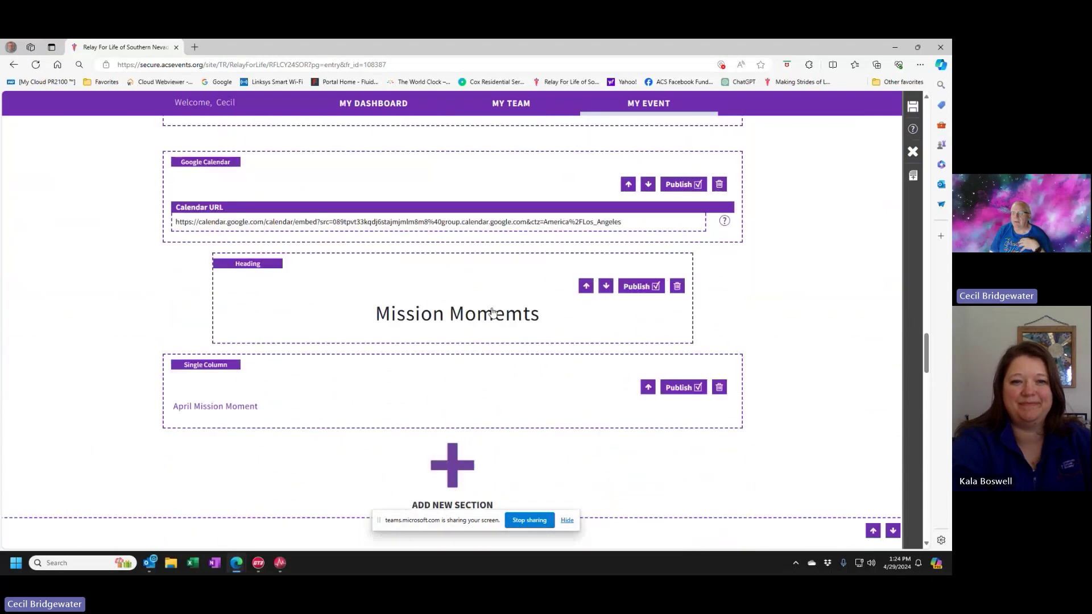
pyautogui.scroll(3, 453, 242)
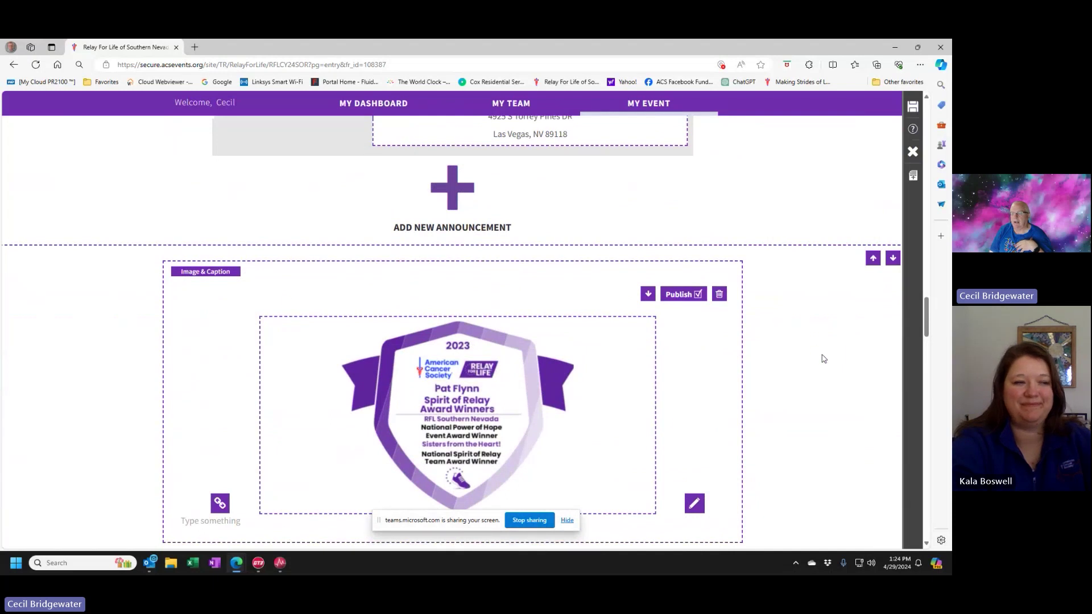
pyautogui.scroll(-7, 824, 359)
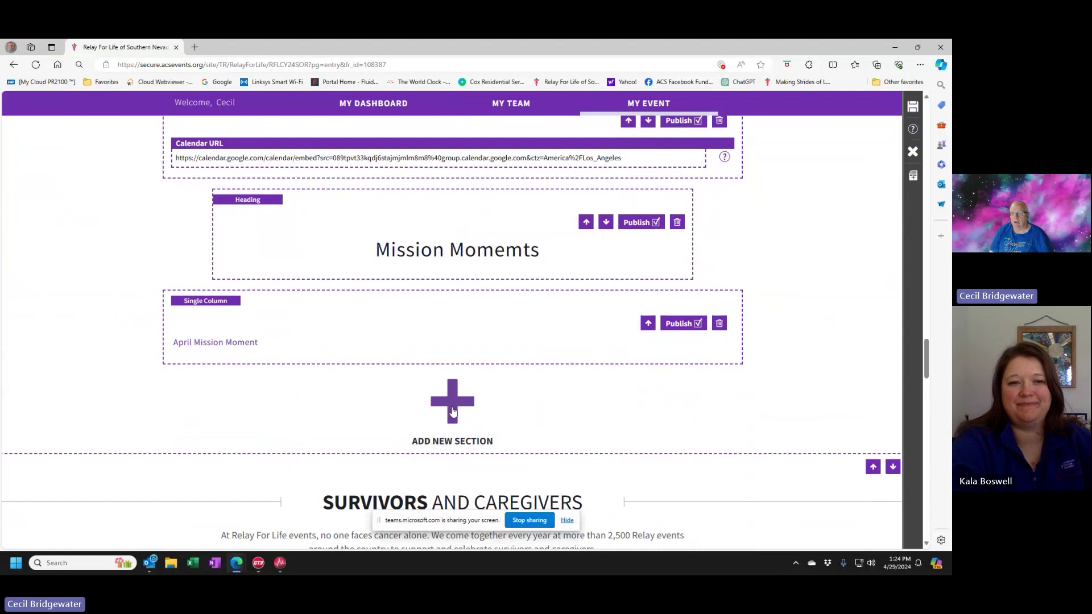
# - Add a Two Images section below the April Mission Moment block
pyautogui.click(452, 410)
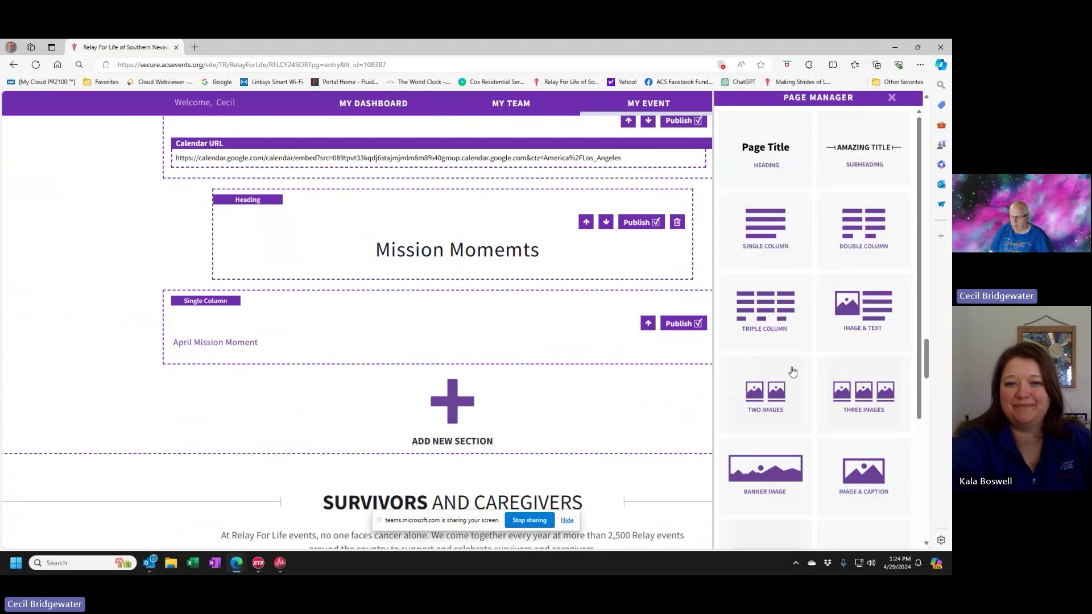
pyautogui.click(764, 393)
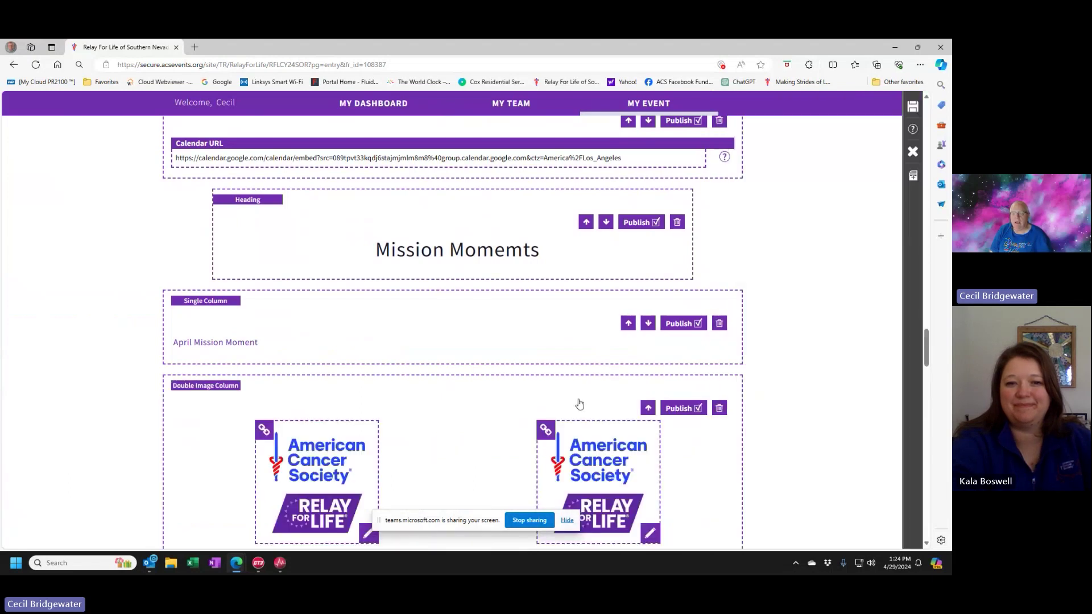
pyautogui.scroll(-7, 466, 341)
pyautogui.scroll(5, 341, 353)
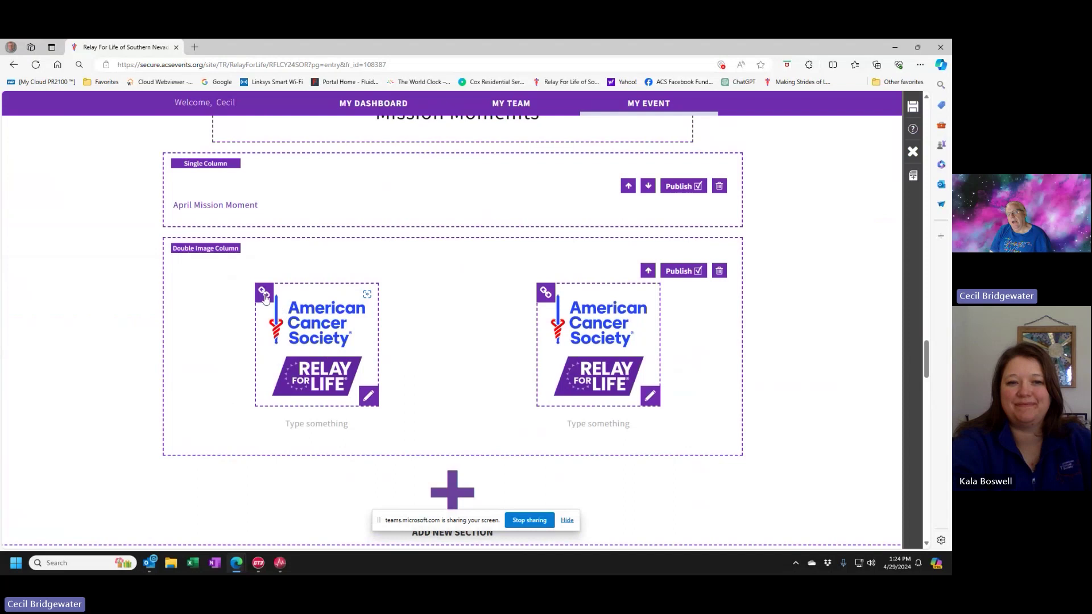
# - Open the image manager for the new section's first image, view the new-image file chooser and close it without choosing a file
pyautogui.click(368, 396)
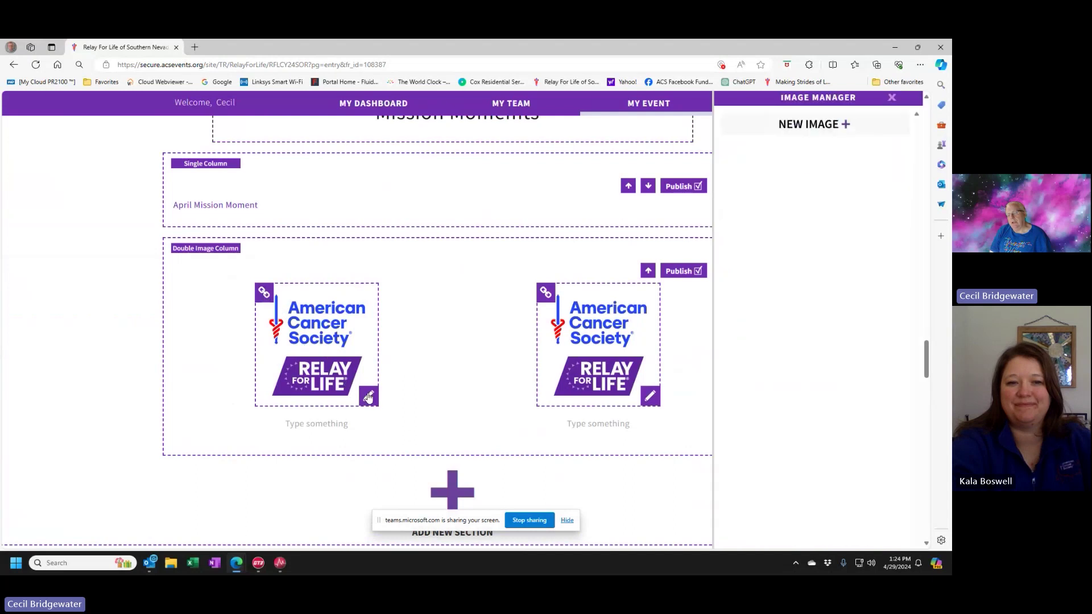
pyautogui.click(845, 125)
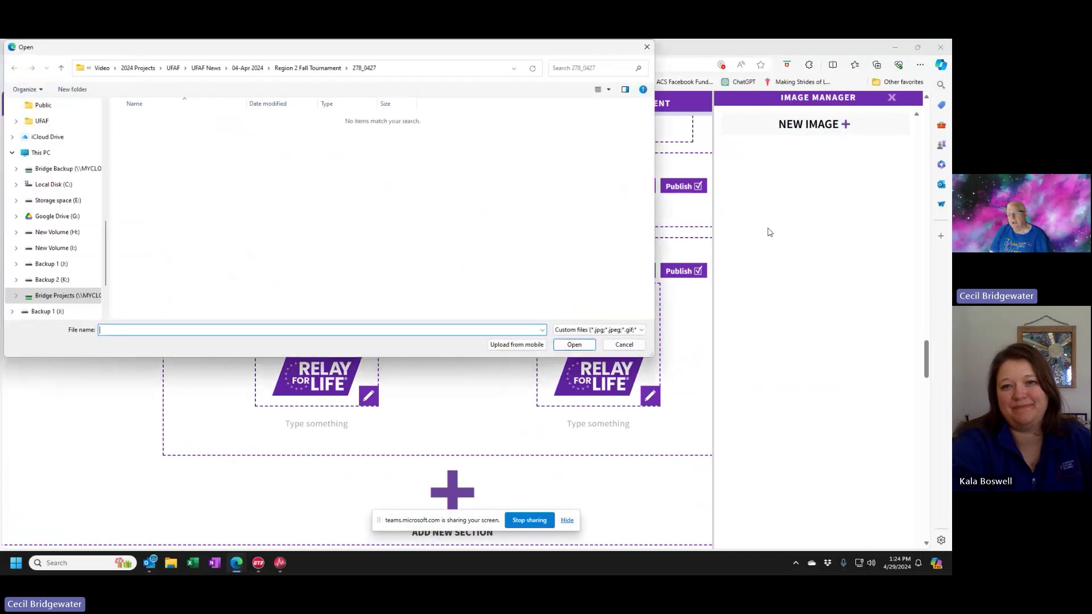
pyautogui.click(647, 47)
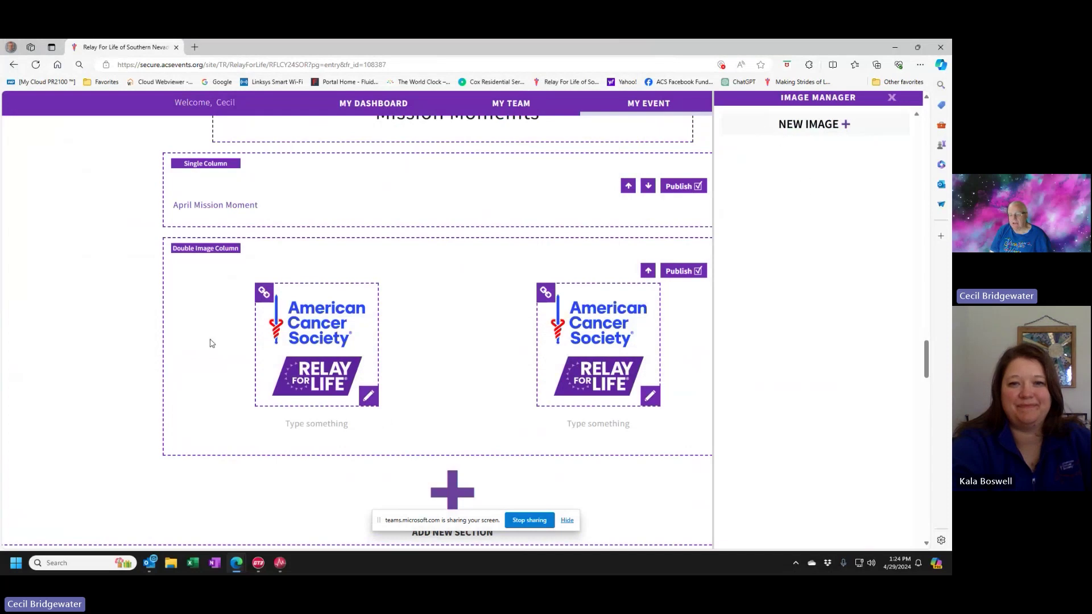
# - View the link settings of the new section's first image and give that image the caption "Instagram Gallery"
pyautogui.click(264, 294)
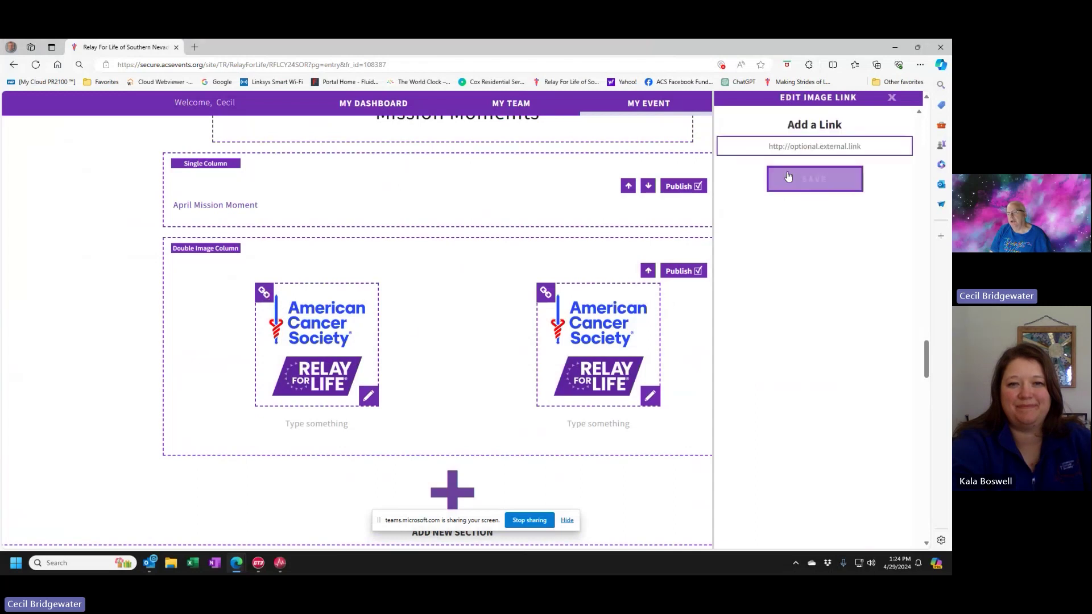
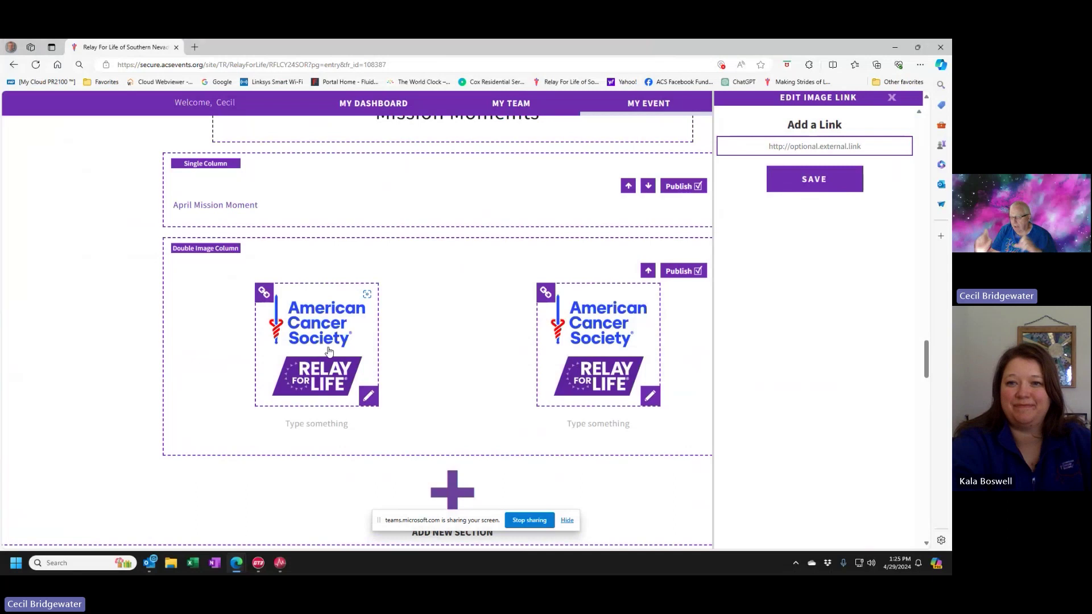
pyautogui.click(324, 425)
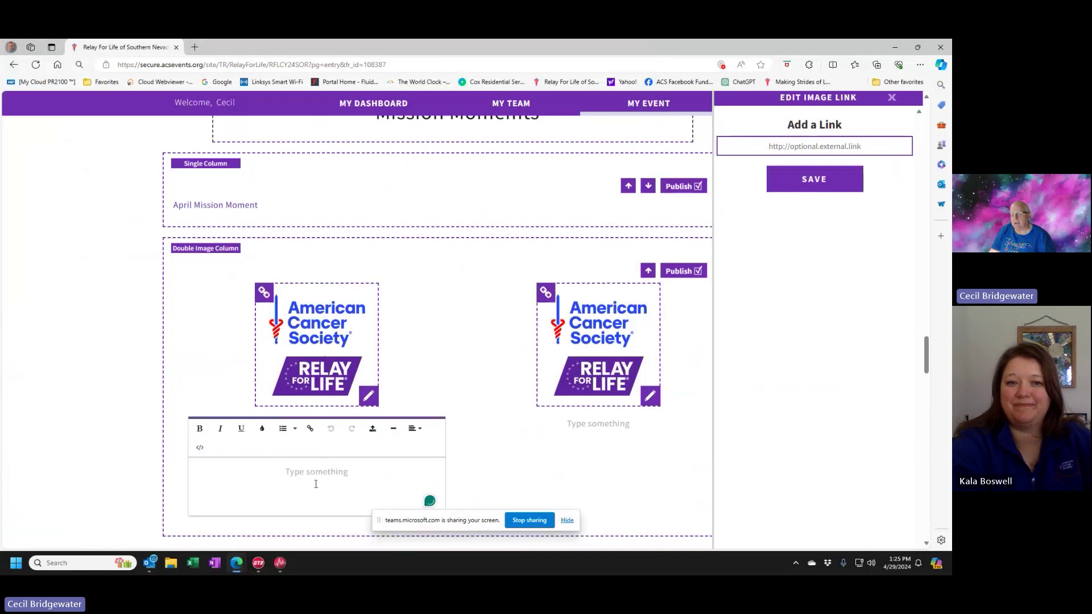
pyautogui.write('Instagram ')
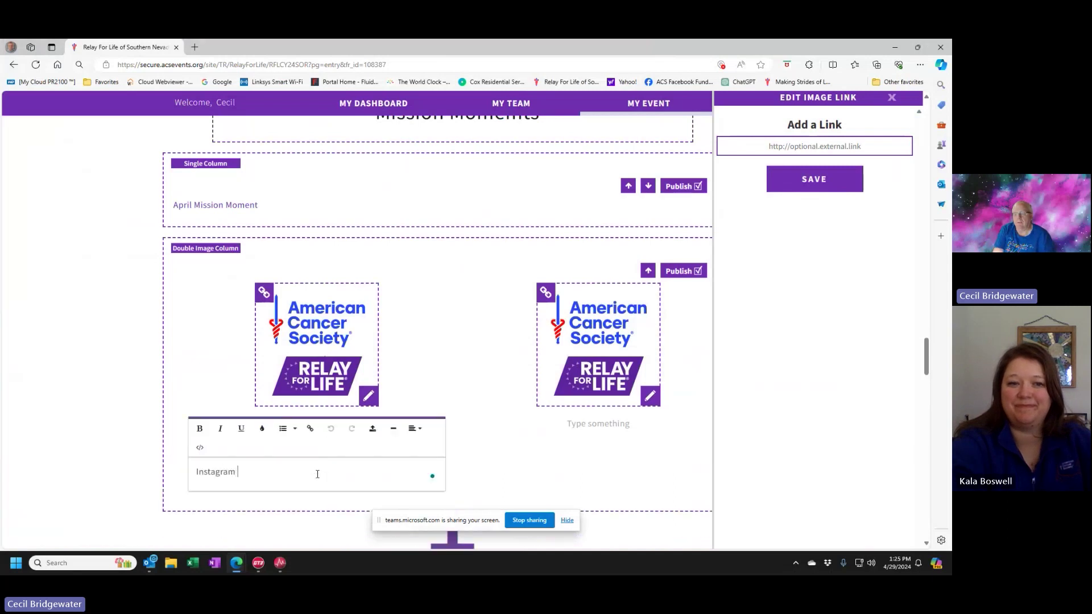
pyautogui.write('Gallery')
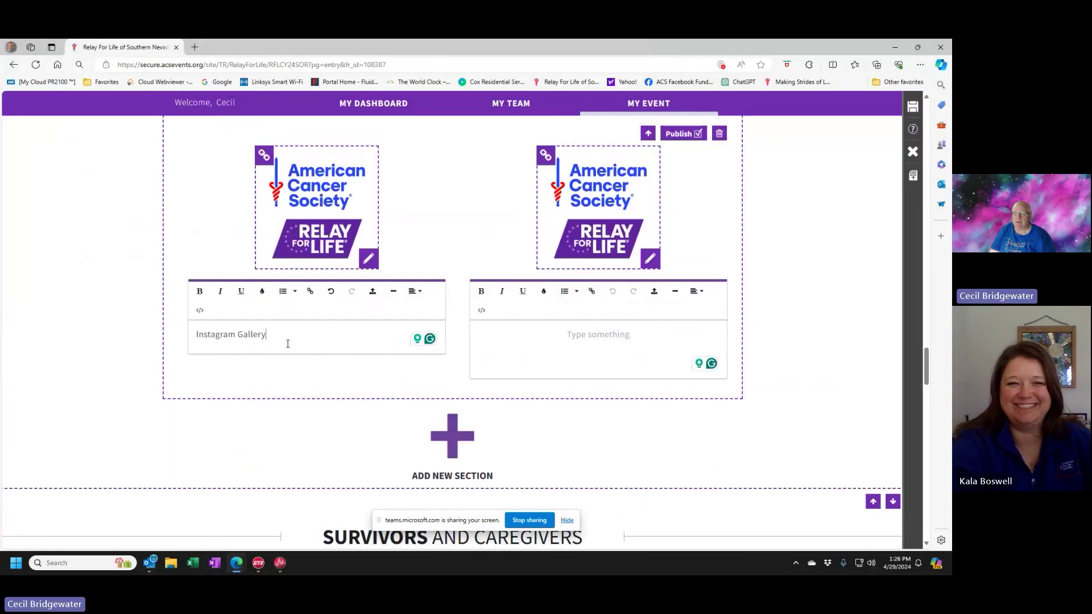
# - Save the page changes and leave editing mode to view the captioned image on the My Event page
pyautogui.scroll(2, 817, 242)
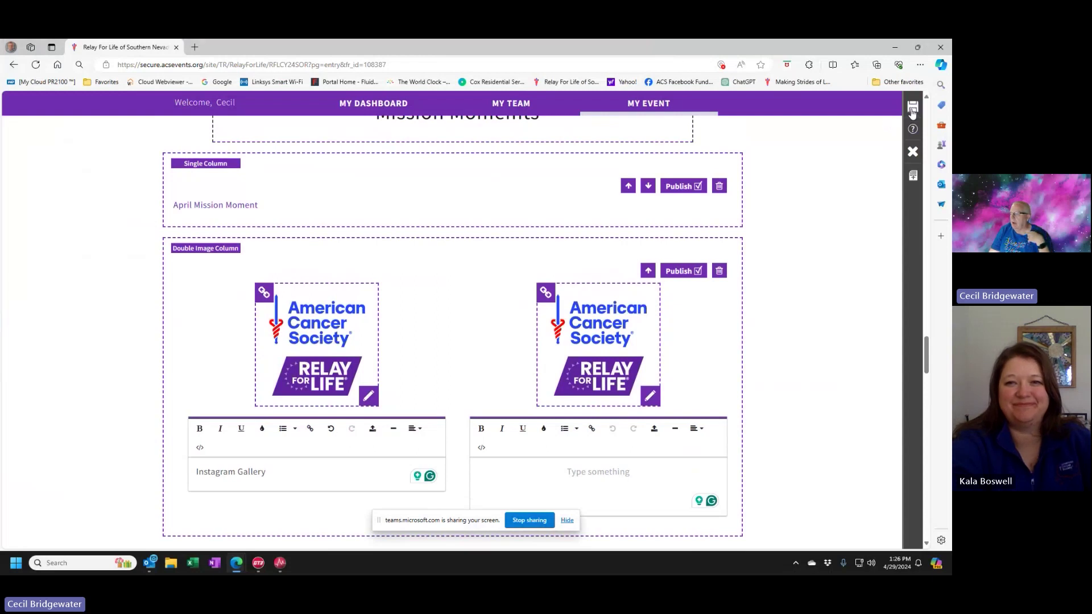
pyautogui.click(912, 114)
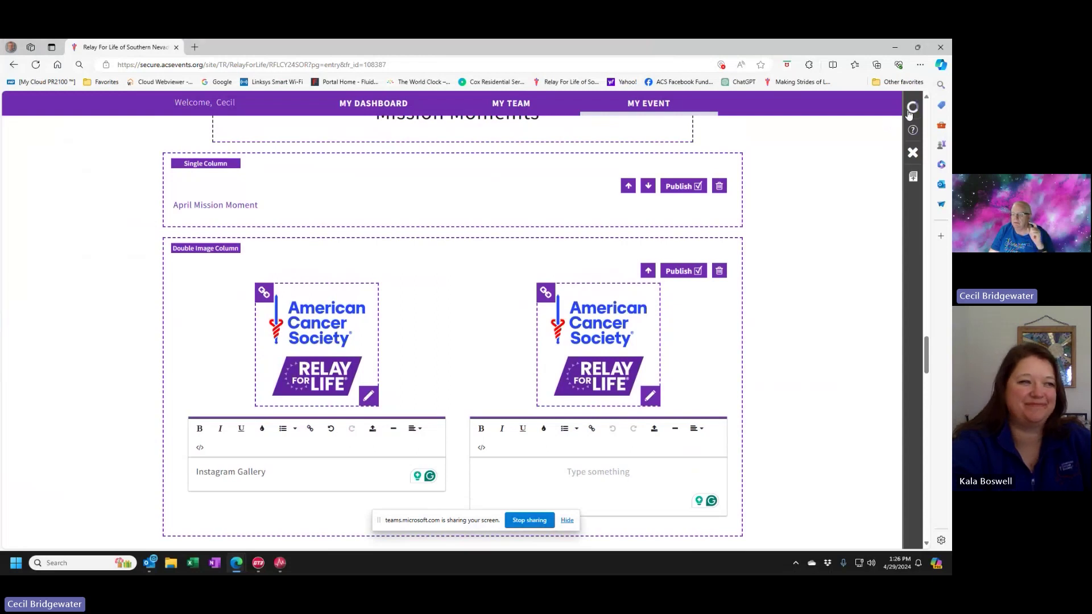
pyautogui.click(913, 152)
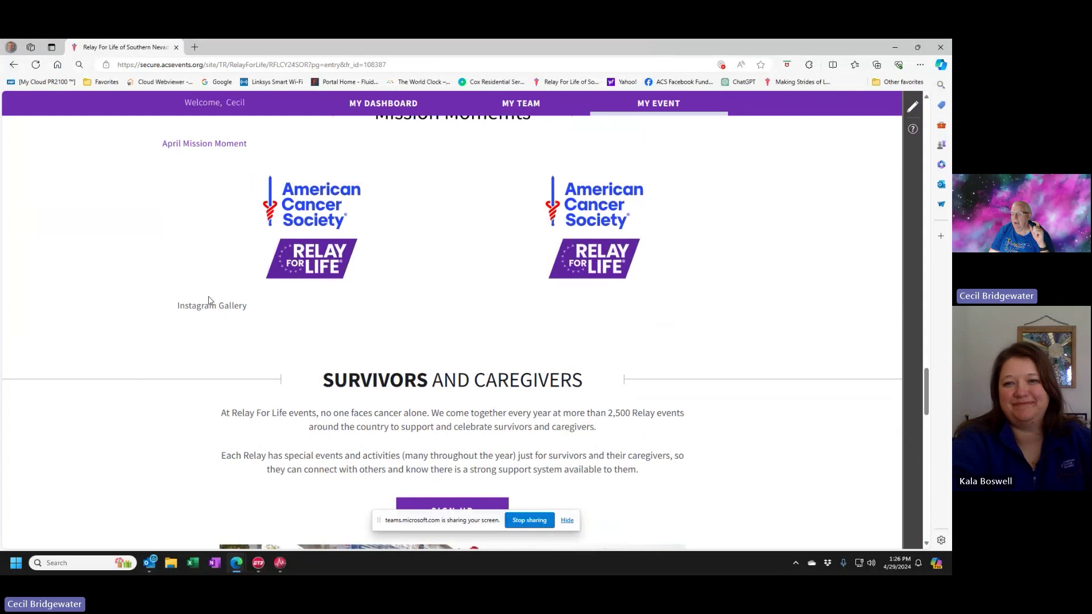
# - Reopen the page for editing, center, bold and underline the Instagram Gallery caption, and leave editing without saving
pyautogui.click(913, 107)
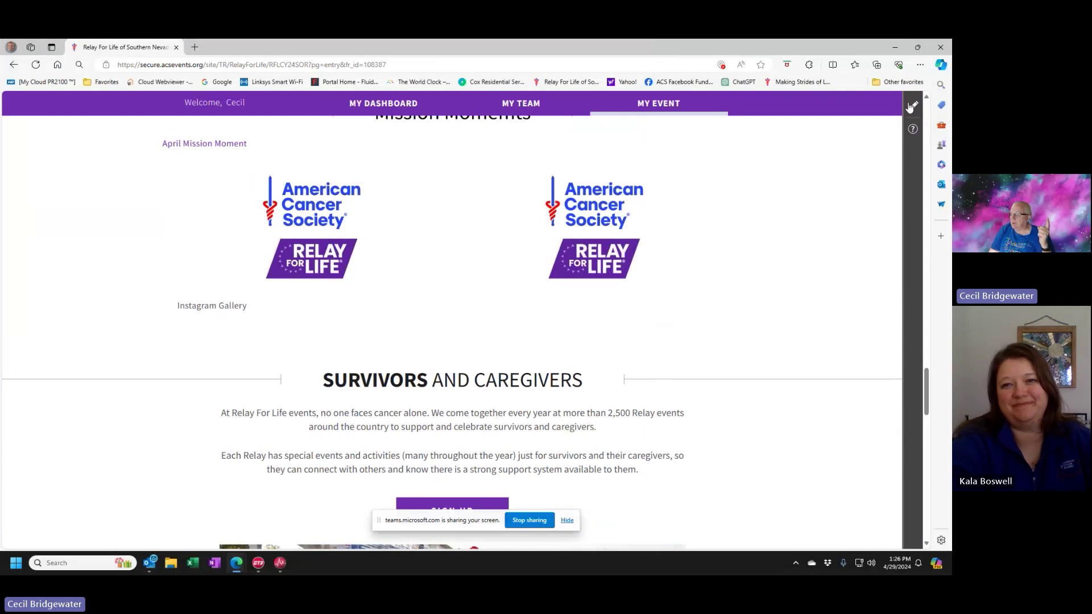
pyautogui.scroll(-6, 199, 341)
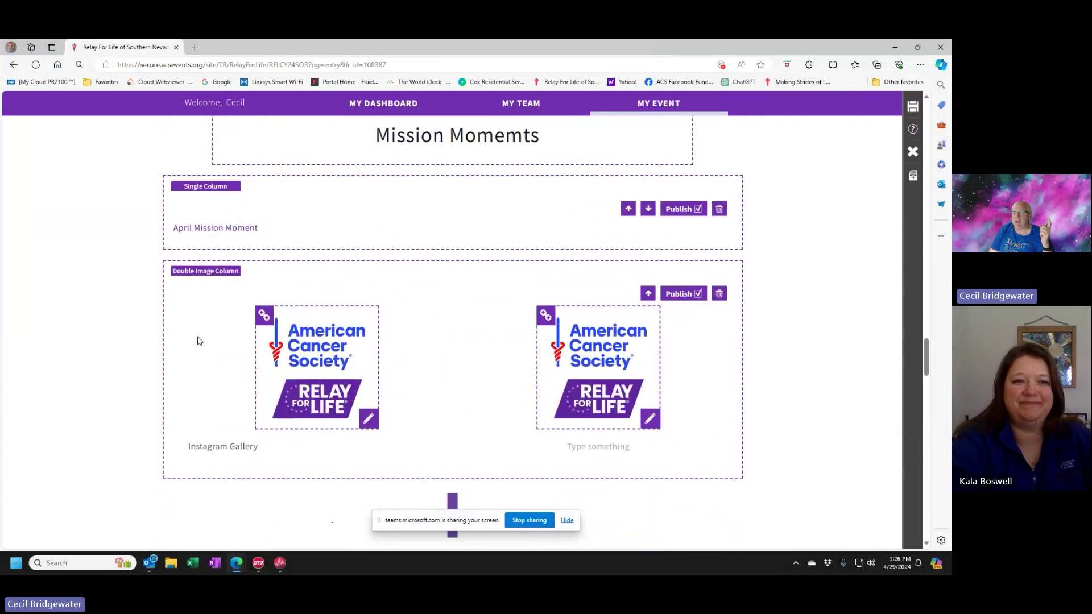
pyautogui.click(234, 286)
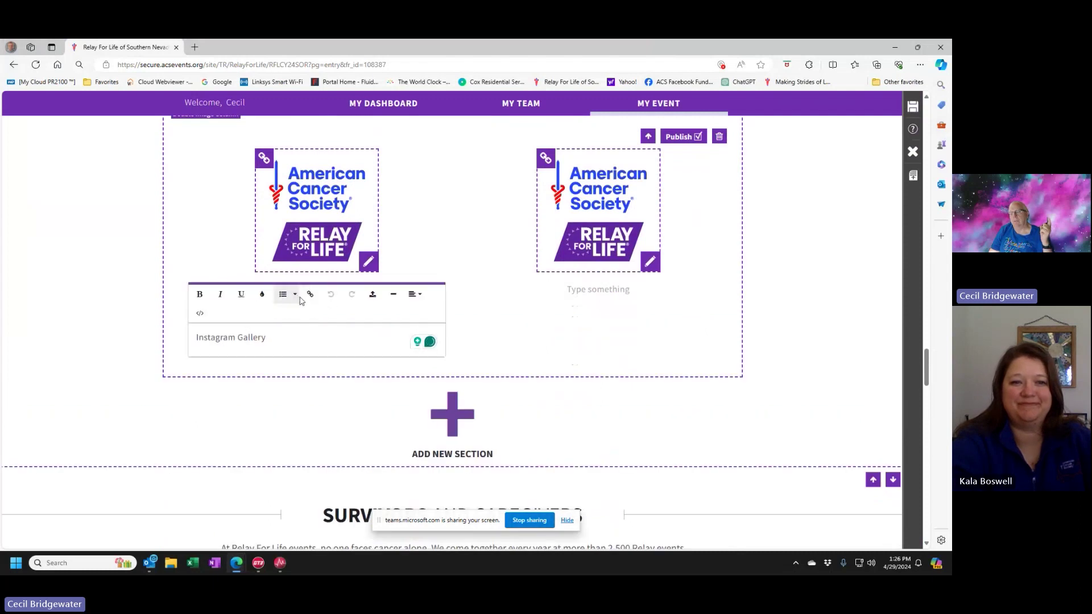
pyautogui.moveTo(266, 338); pyautogui.dragTo(152, 346)
pyautogui.click(415, 294)
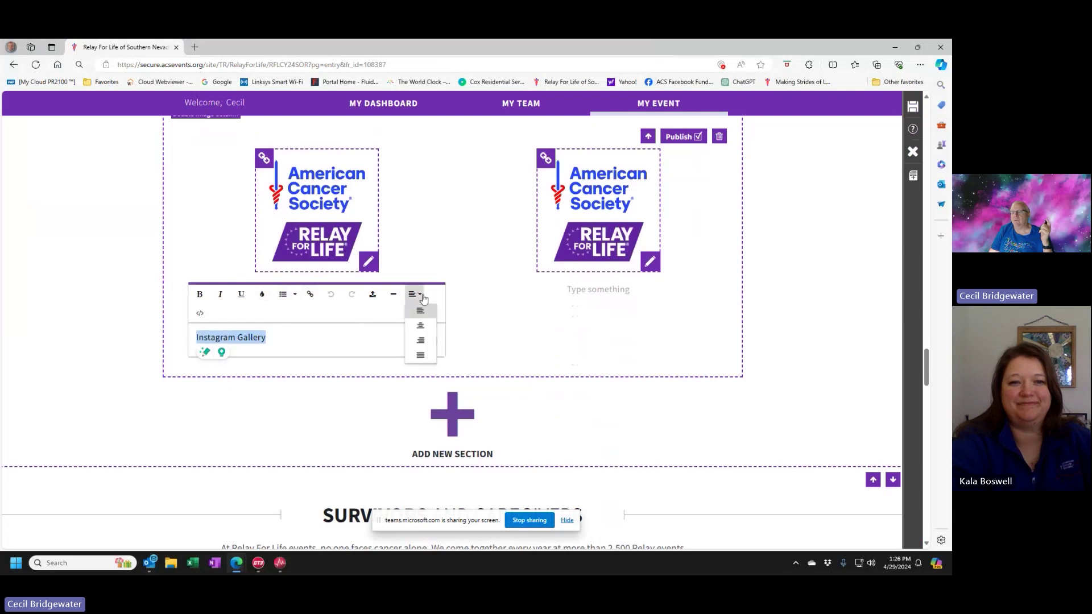
pyautogui.click(421, 327)
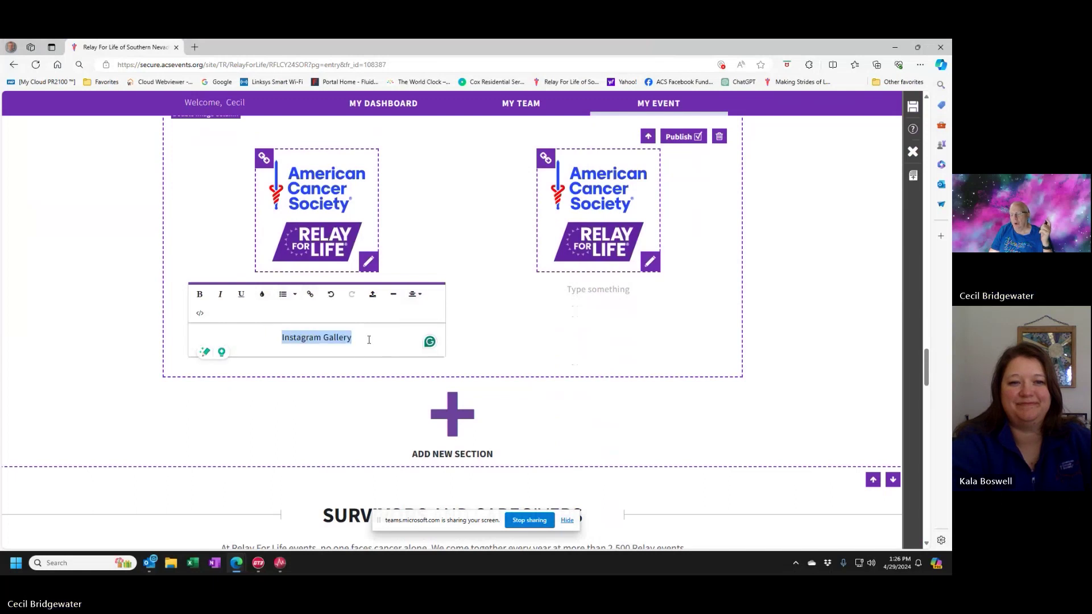
pyautogui.click(199, 294)
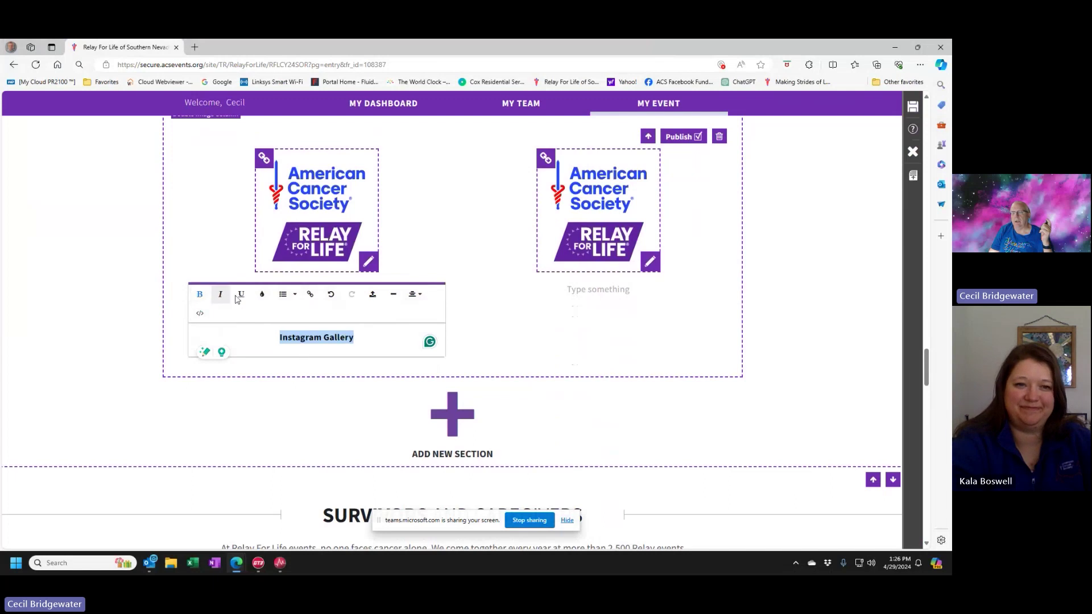
pyautogui.click(242, 294)
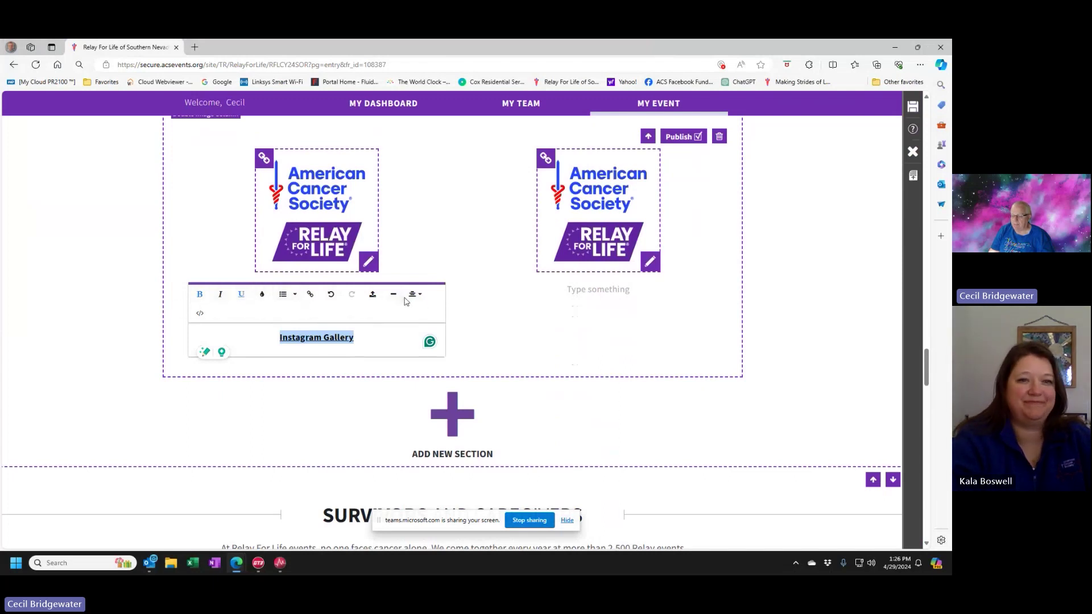
pyautogui.hotkey('ctrl', 'a')
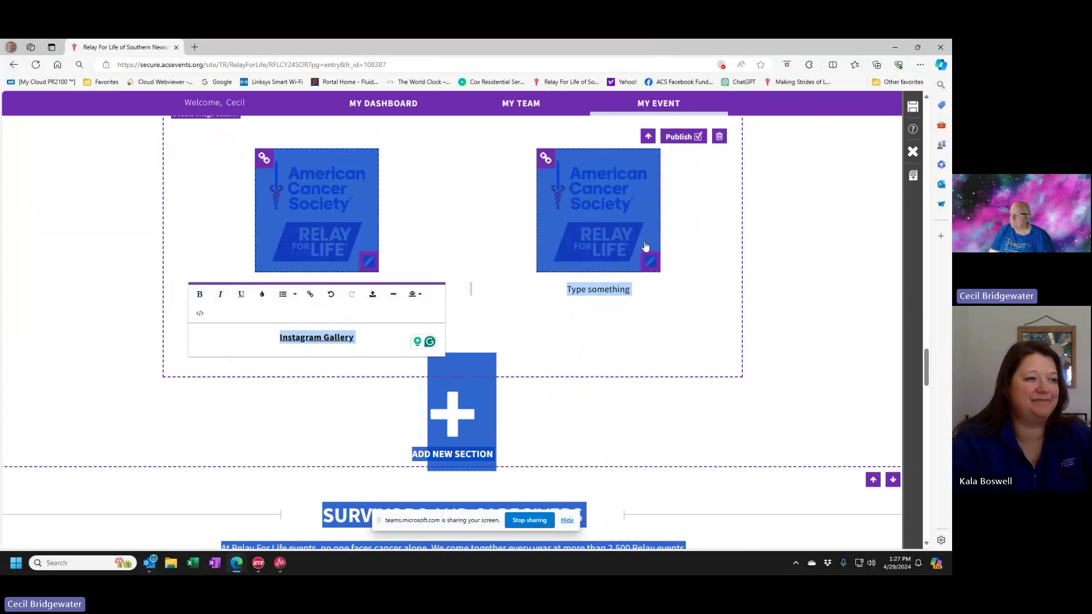
pyautogui.click(913, 151)
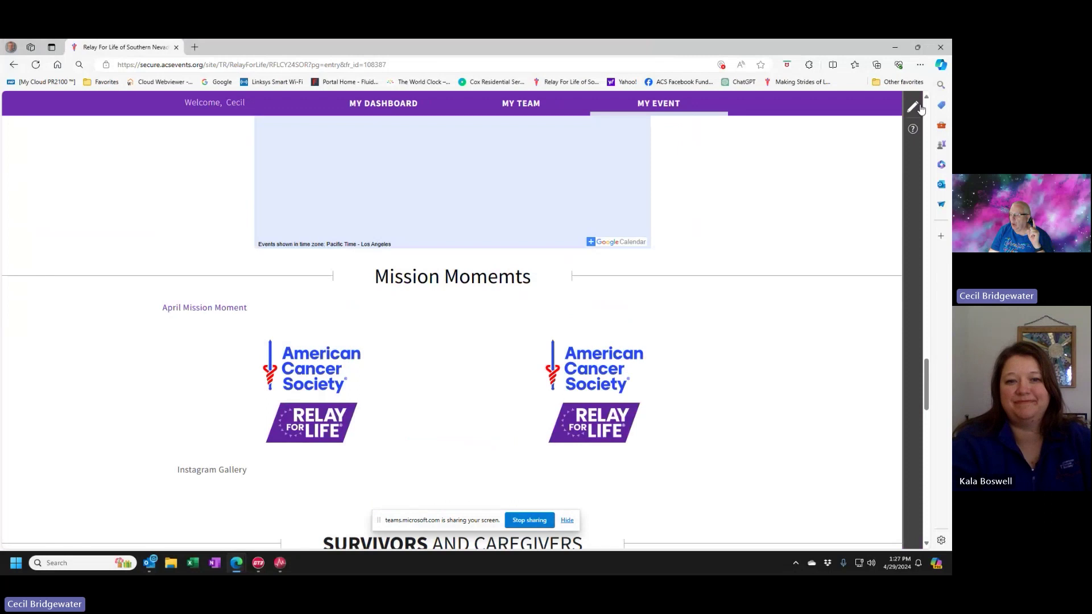
# - Turn editing back on and add a YouTube Video section below the two images, placing the cursor in its URL field
pyautogui.click(913, 107)
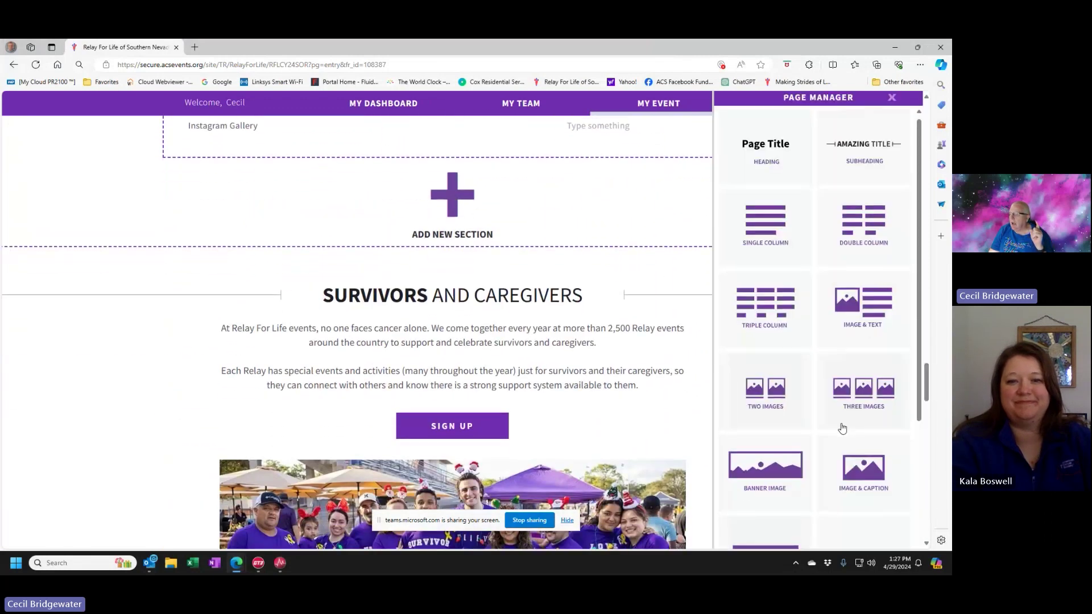
pyautogui.scroll(-3, 833, 435)
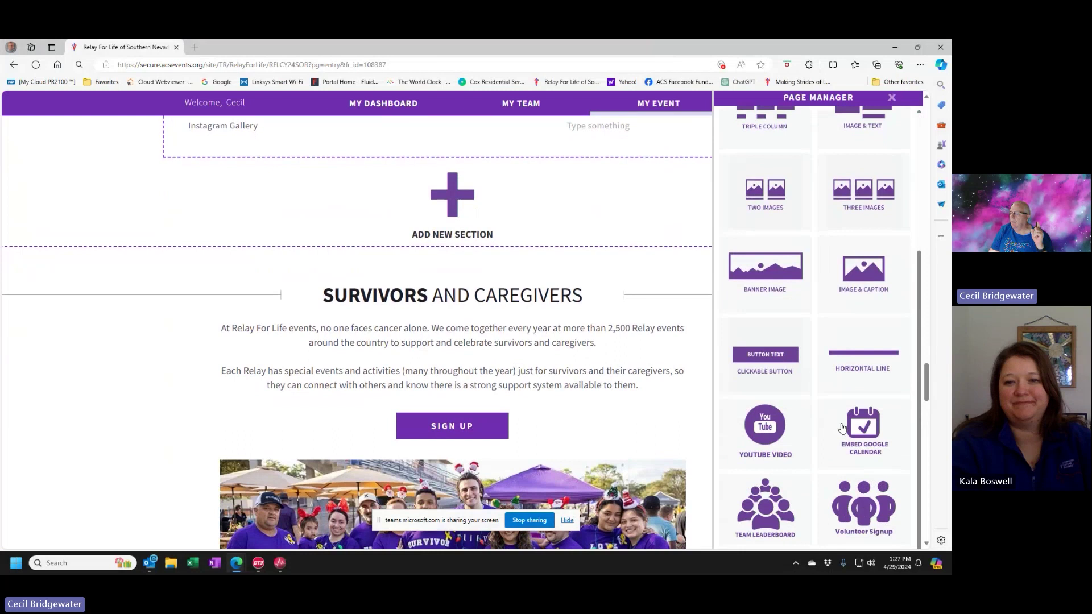
pyautogui.click(766, 433)
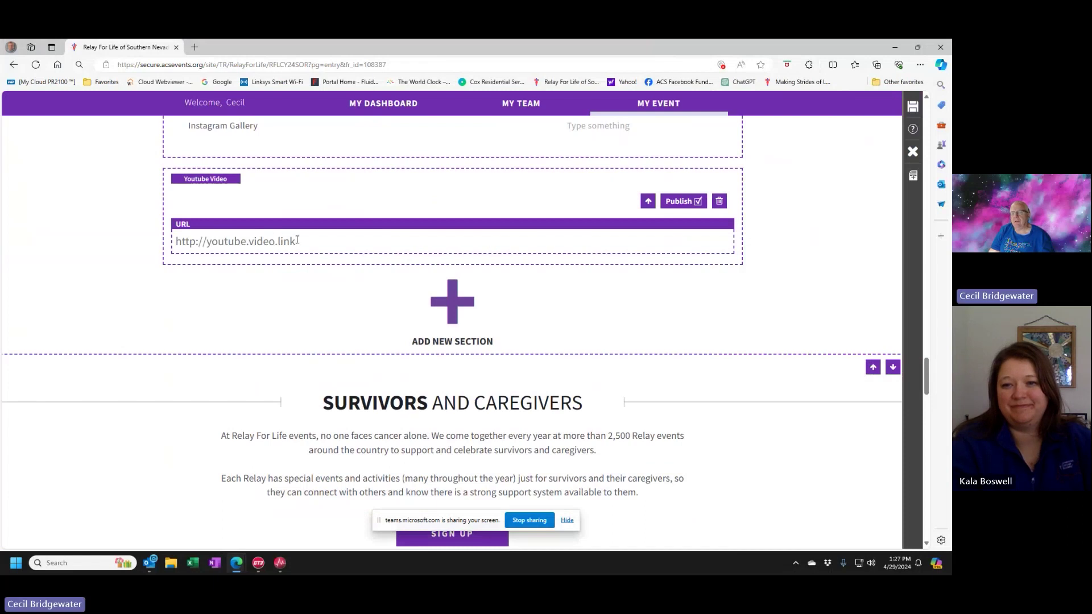
pyautogui.click(217, 239)
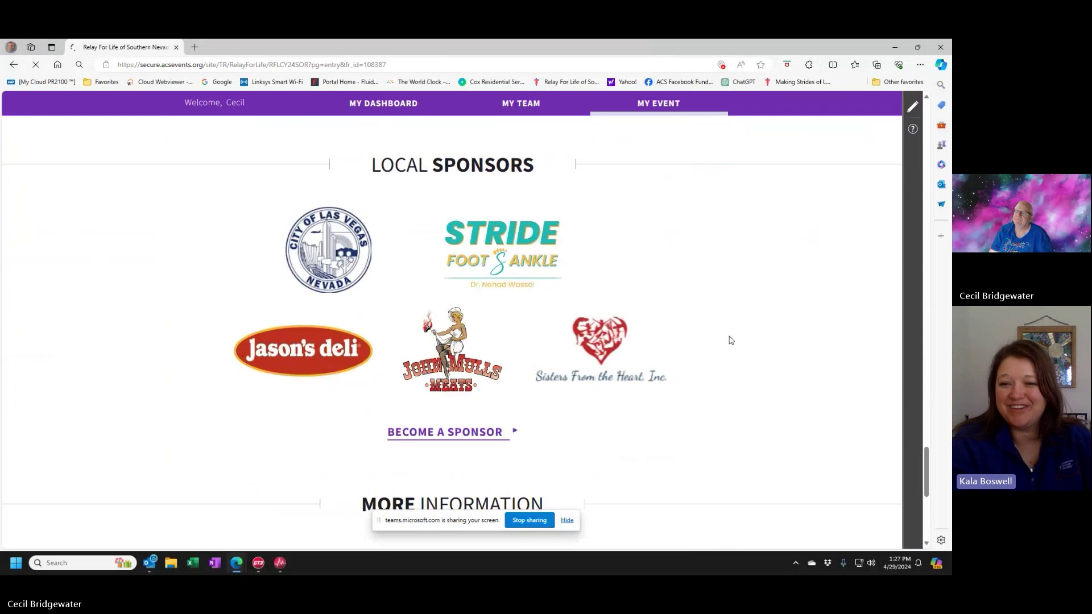
# - Go to My Event Manager from the event page header and open the event options for editing
pyautogui.scroll(2, 834, 392)
pyautogui.scroll(20, 835, 392)
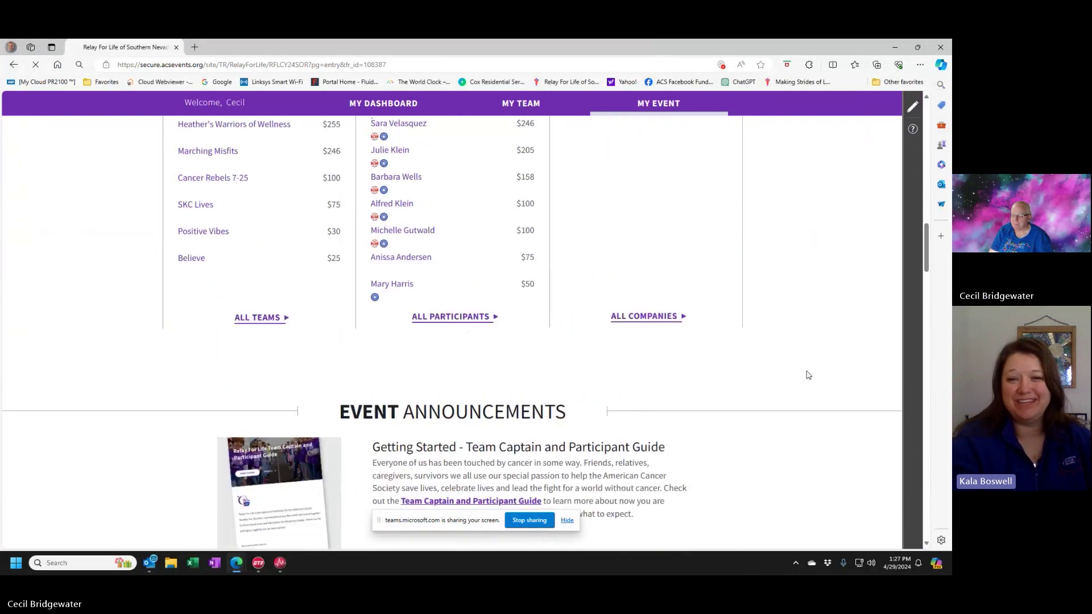
pyautogui.scroll(12, 794, 379)
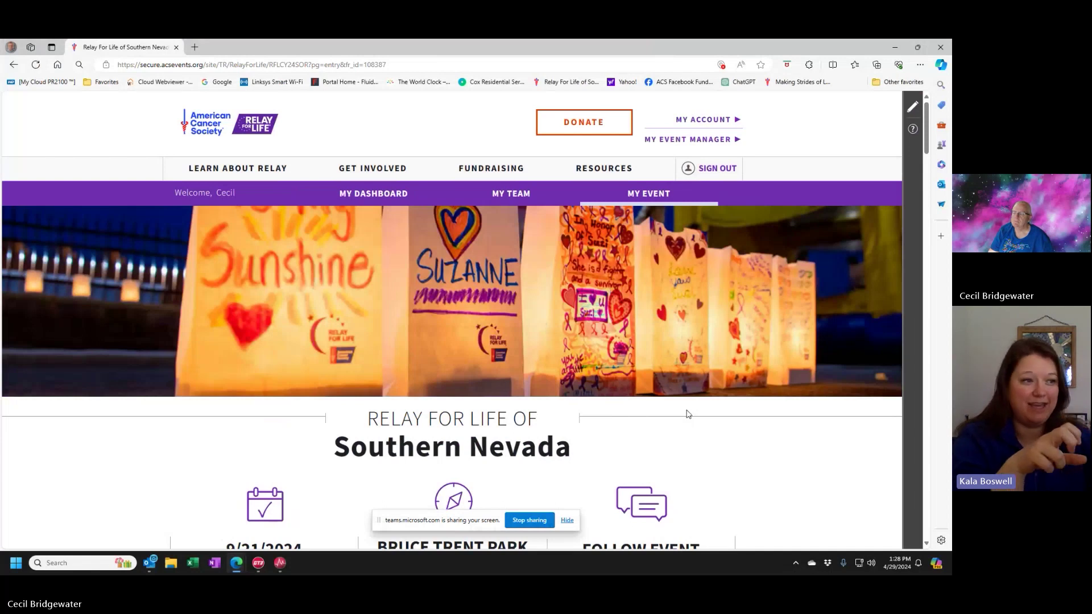
pyautogui.click(701, 141)
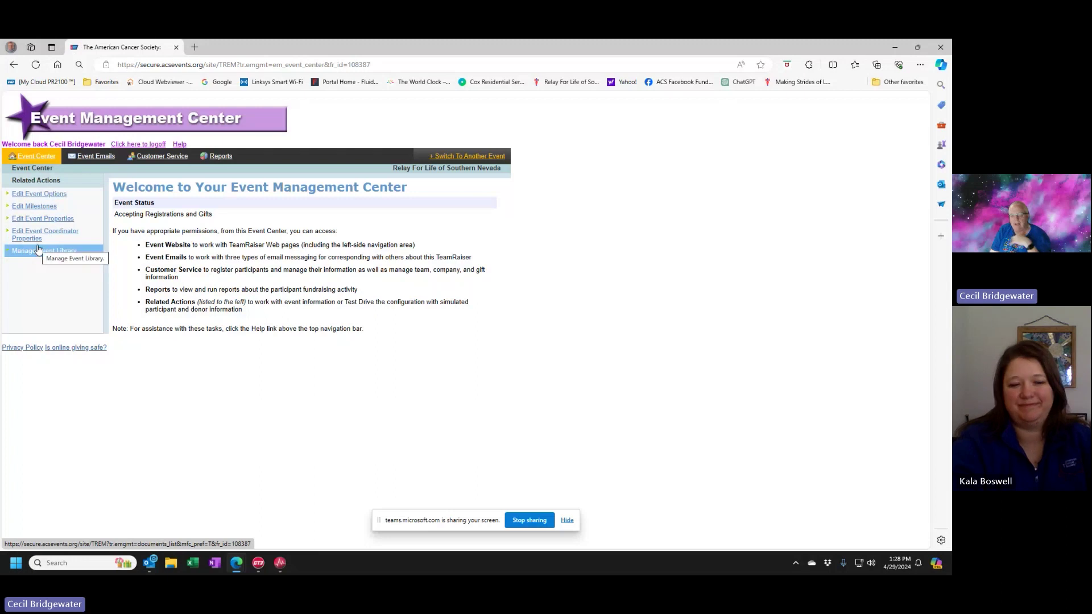
pyautogui.click(31, 194)
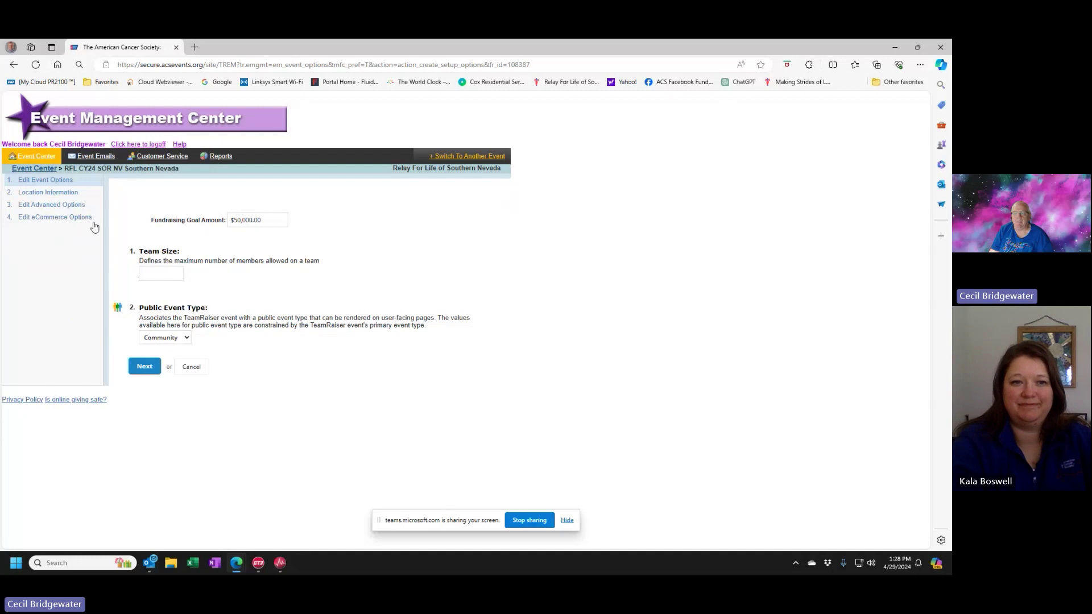
# - Review the event's Location Information, from the location name and address fields to the local office mailing address fields
pyautogui.click(44, 194)
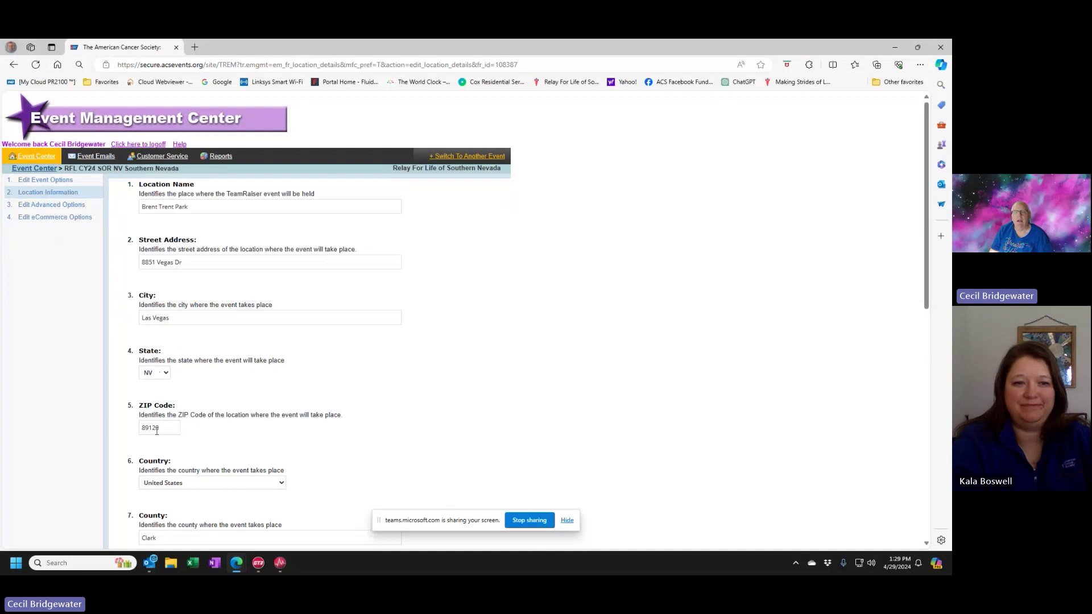
pyautogui.scroll(-2, 156, 431)
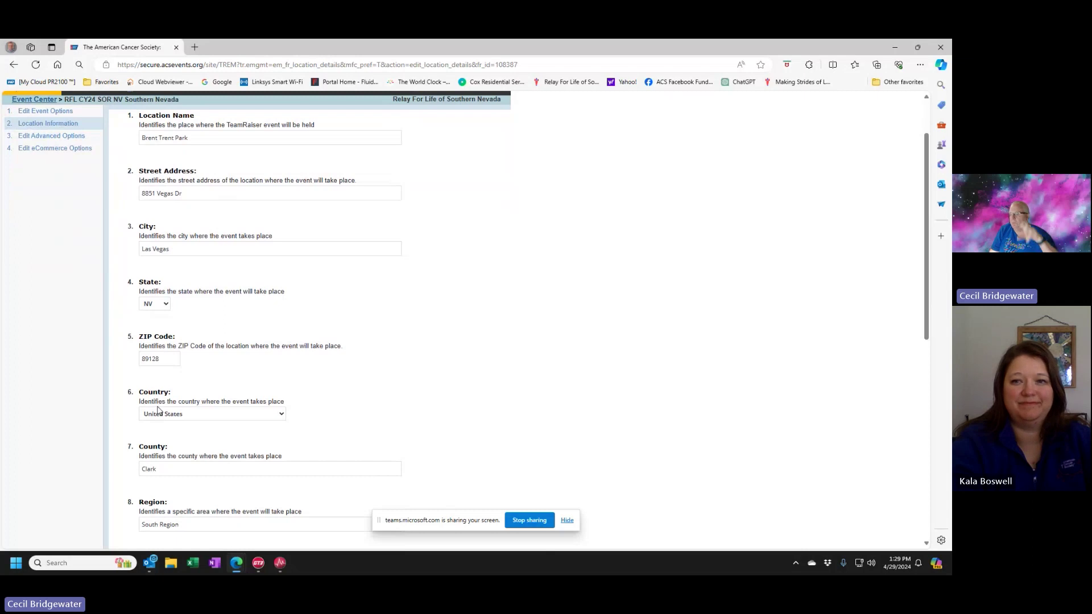
pyautogui.scroll(-1, 155, 407)
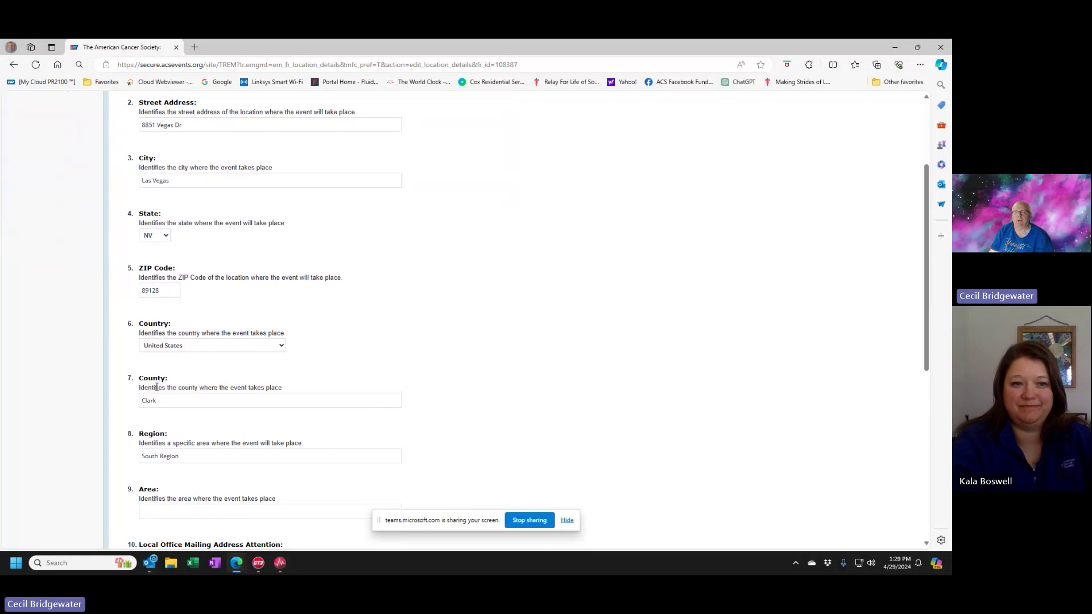
pyautogui.scroll(-1, 166, 352)
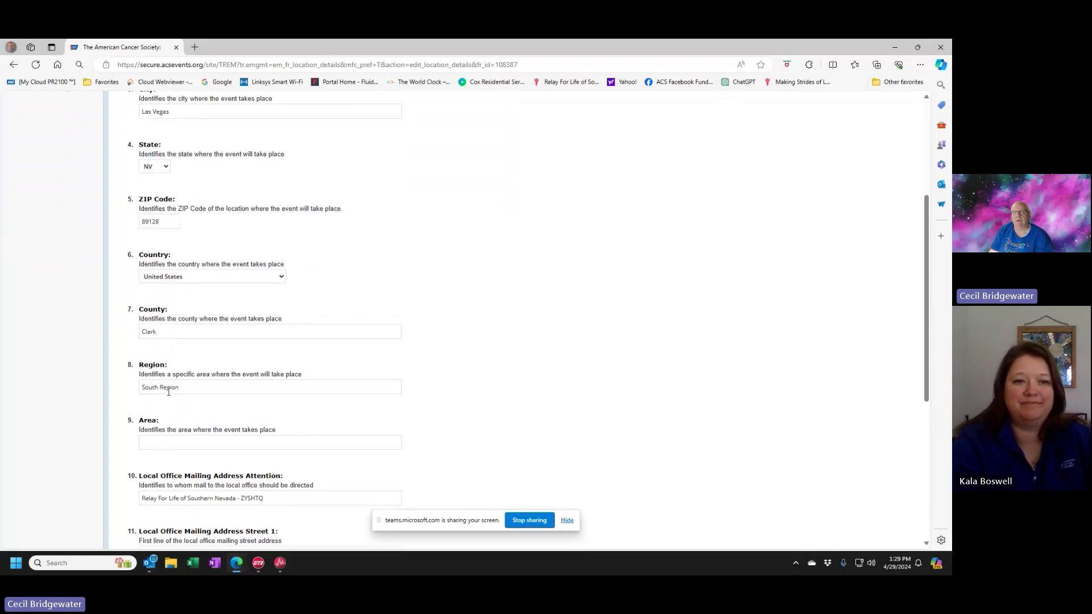
pyautogui.scroll(-1, 168, 392)
pyautogui.scroll(-3, 168, 363)
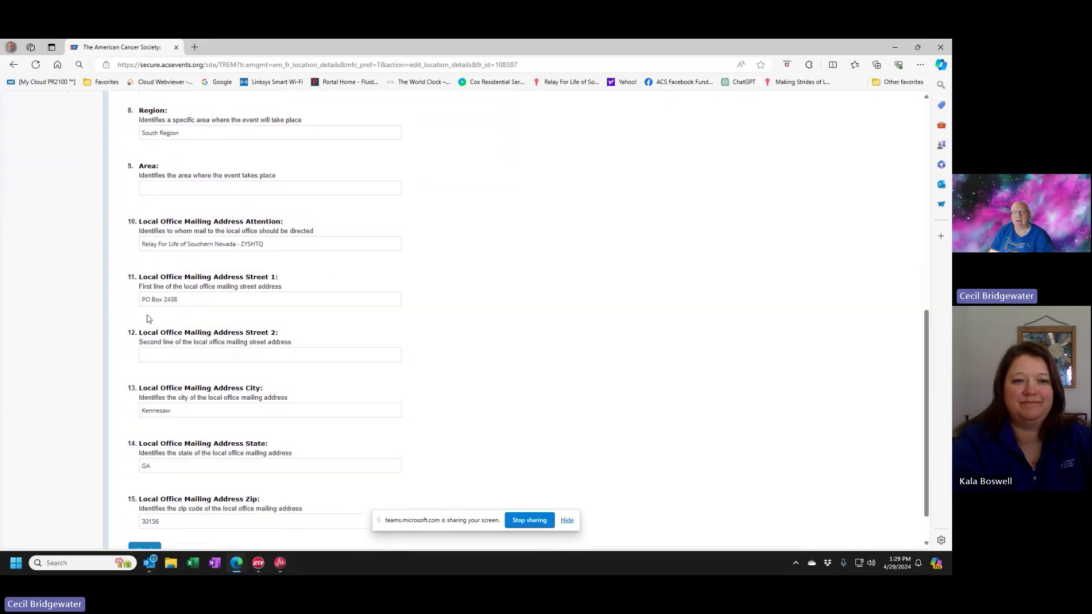
pyautogui.scroll(-1, 190, 476)
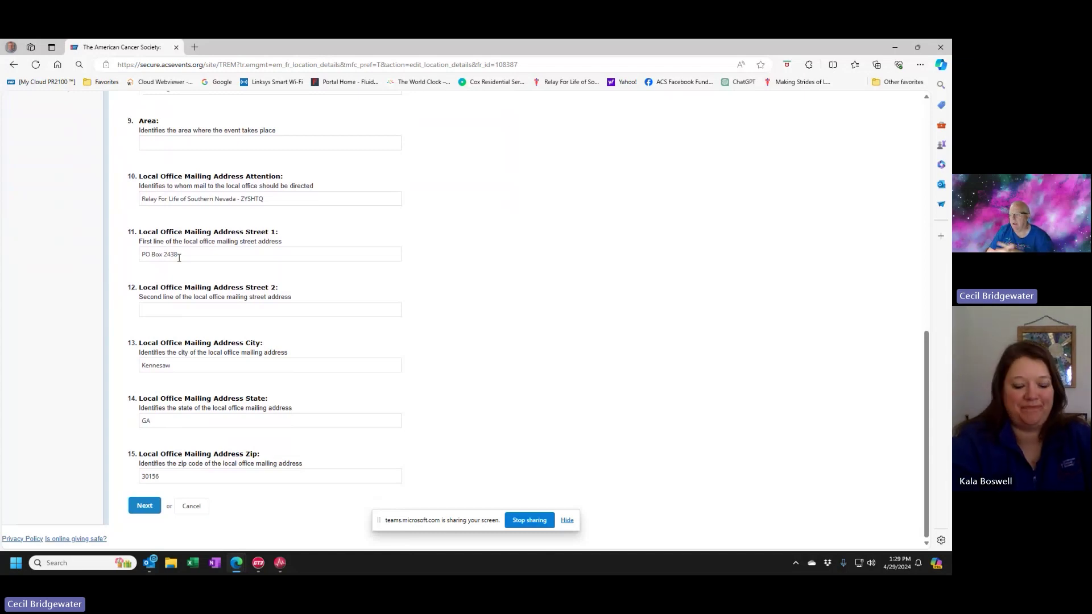
pyautogui.scroll(10, 178, 257)
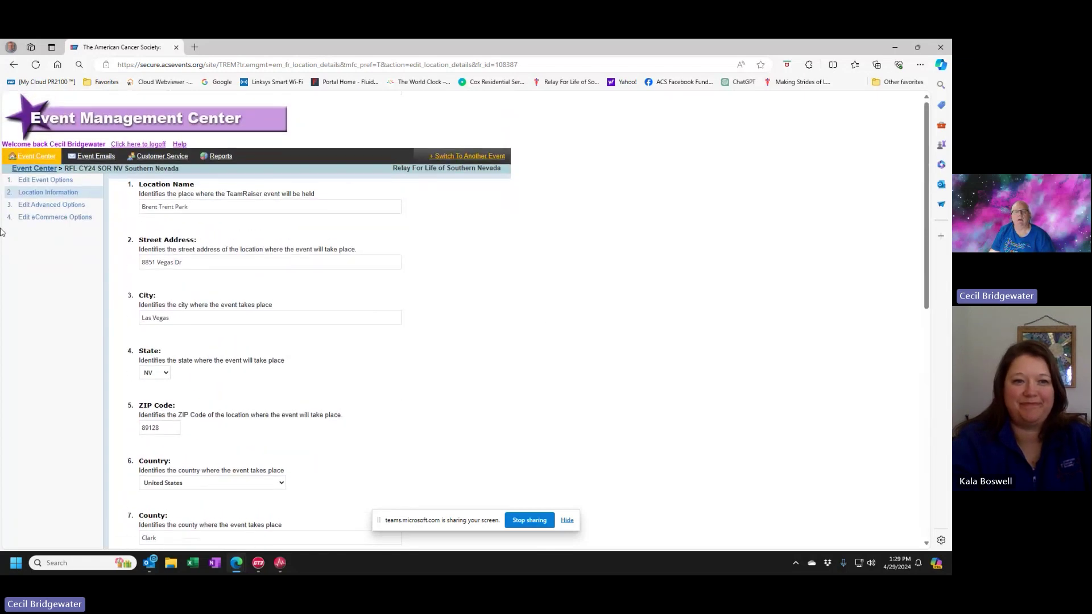
# - Examine the advanced options for new team notification and the autoresponder follow-up intervals
pyautogui.click(40, 206)
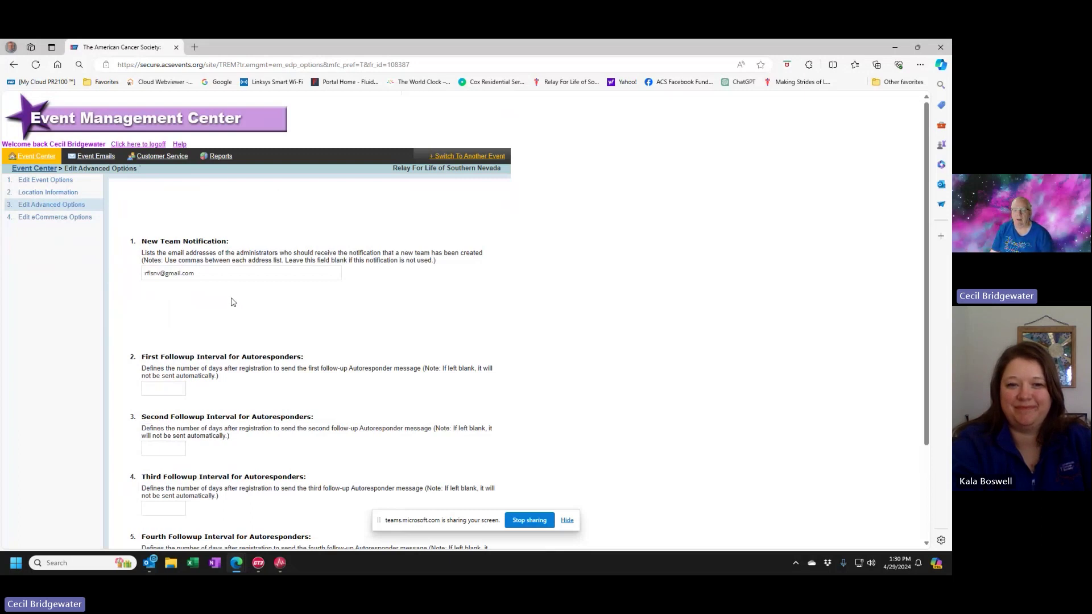
pyautogui.scroll(-1, 233, 301)
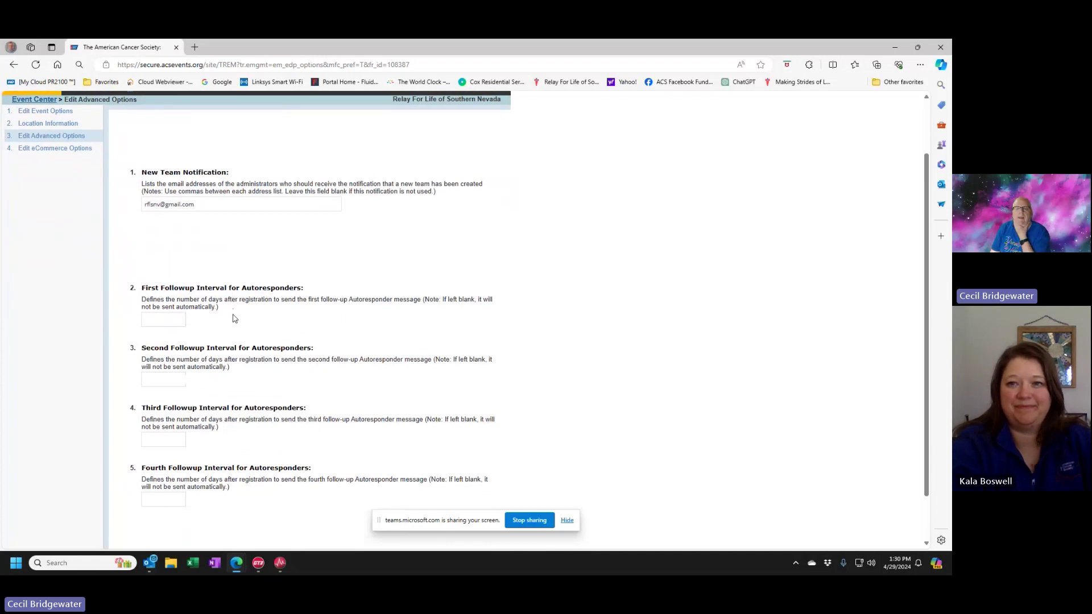
pyautogui.scroll(-1, 233, 319)
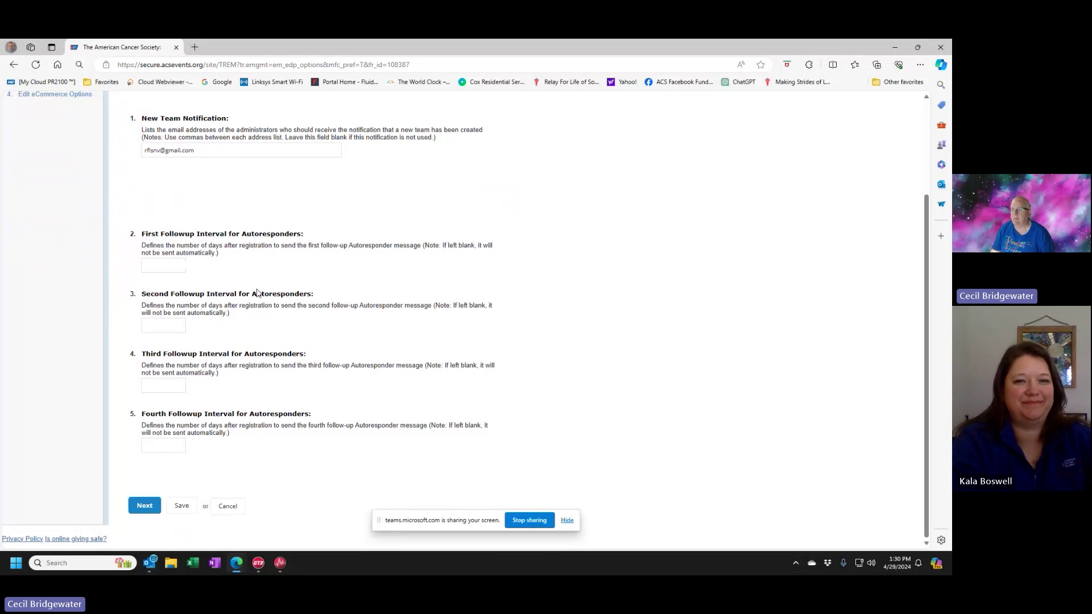
# - Open the event's eCommerce options and examine the Store ID of the store associated with the event products
pyautogui.scroll(2, 208, 283)
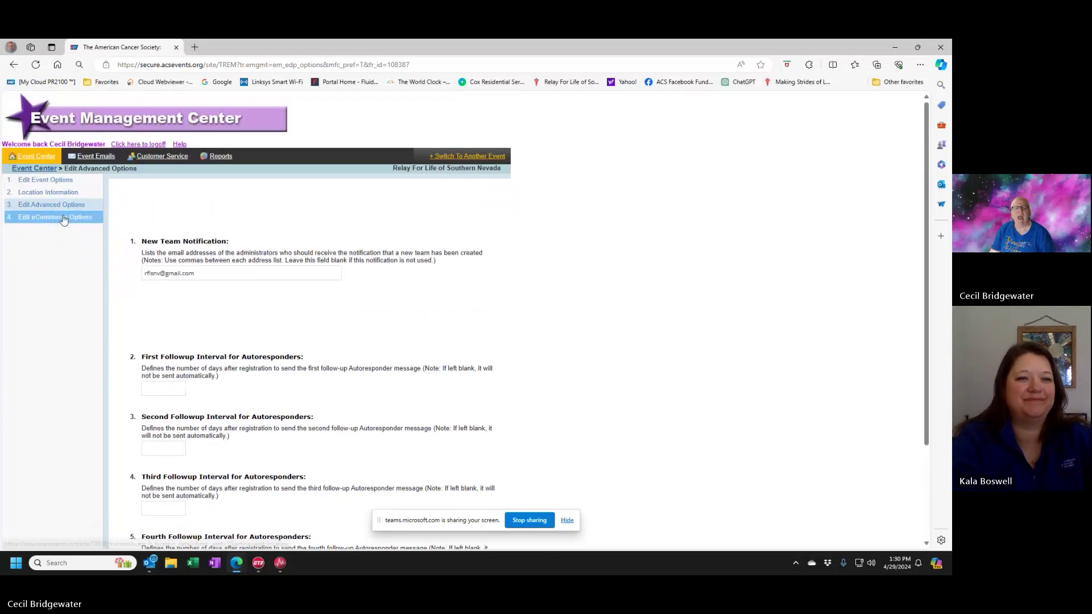
pyautogui.click(63, 218)
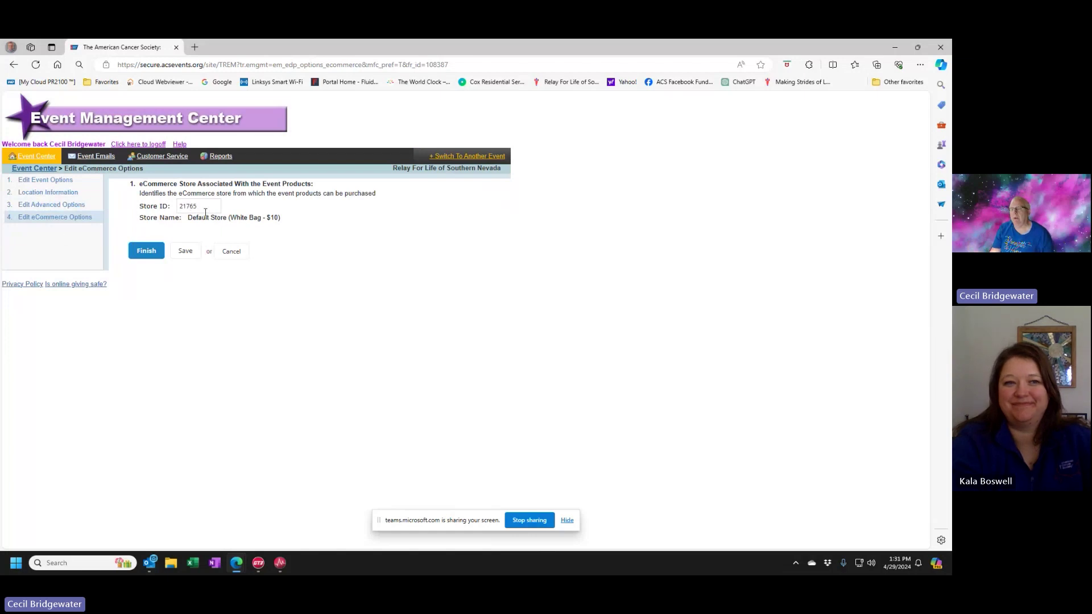
pyautogui.doubleClick(181, 206)
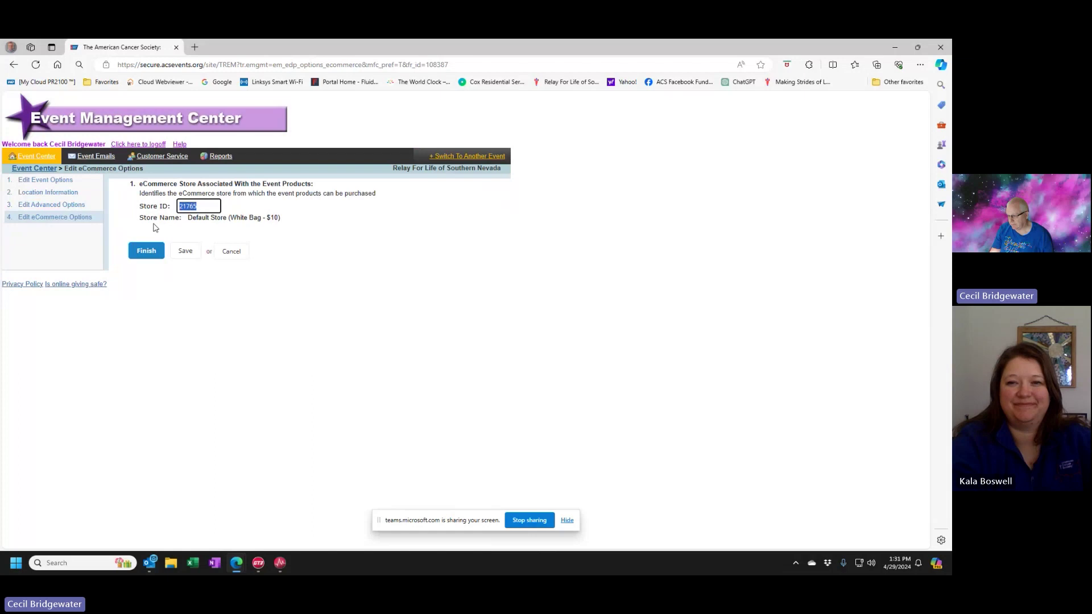
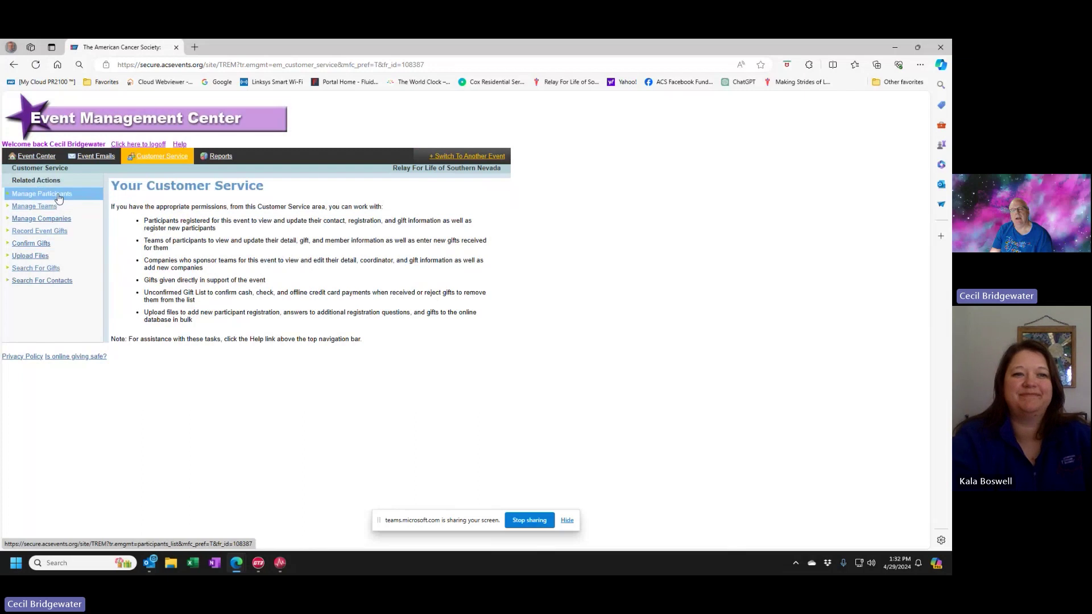
# - Open Manage Participants in Customer Service and look through the first page of registered participants
pyautogui.click(56, 194)
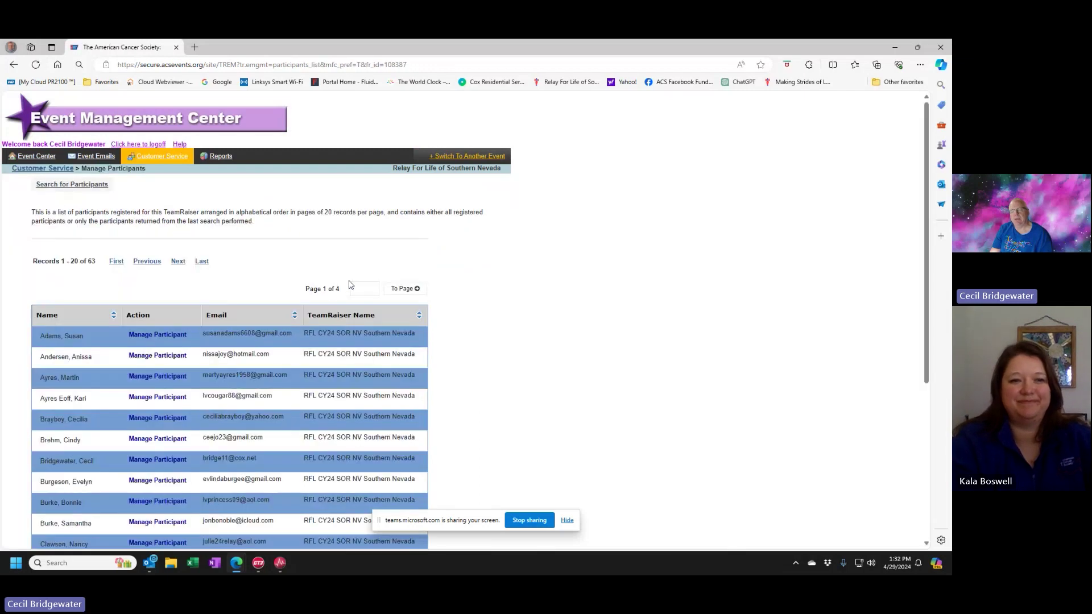
pyautogui.scroll(-1, 206, 355)
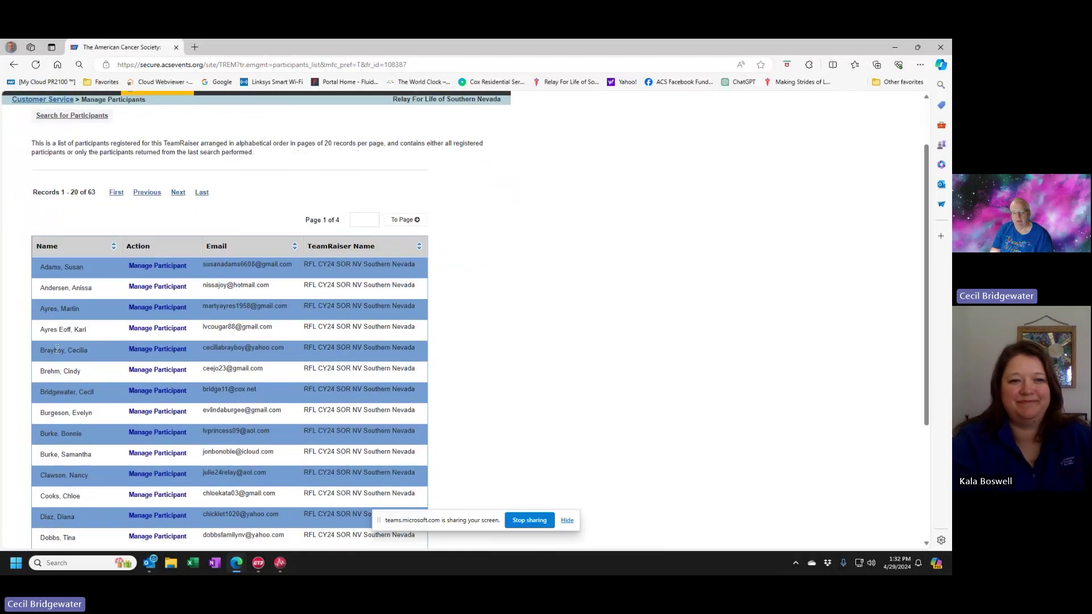
pyautogui.scroll(-3, 58, 349)
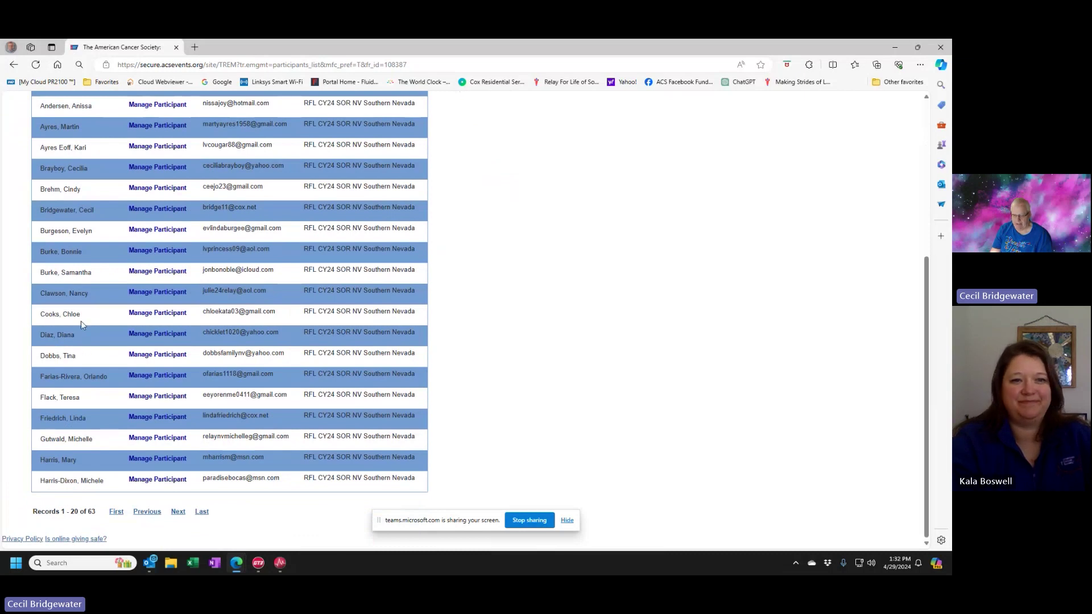
pyautogui.scroll(3, 81, 323)
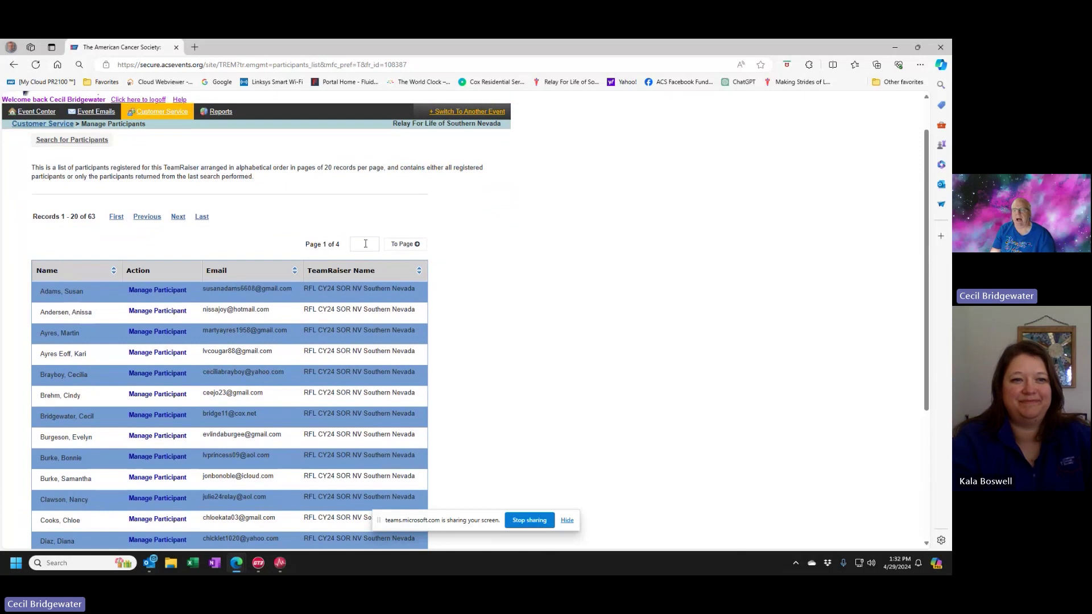
# - Search the participants by first name and open the matching participant's summary with contact, team and gift information
pyautogui.click(60, 141)
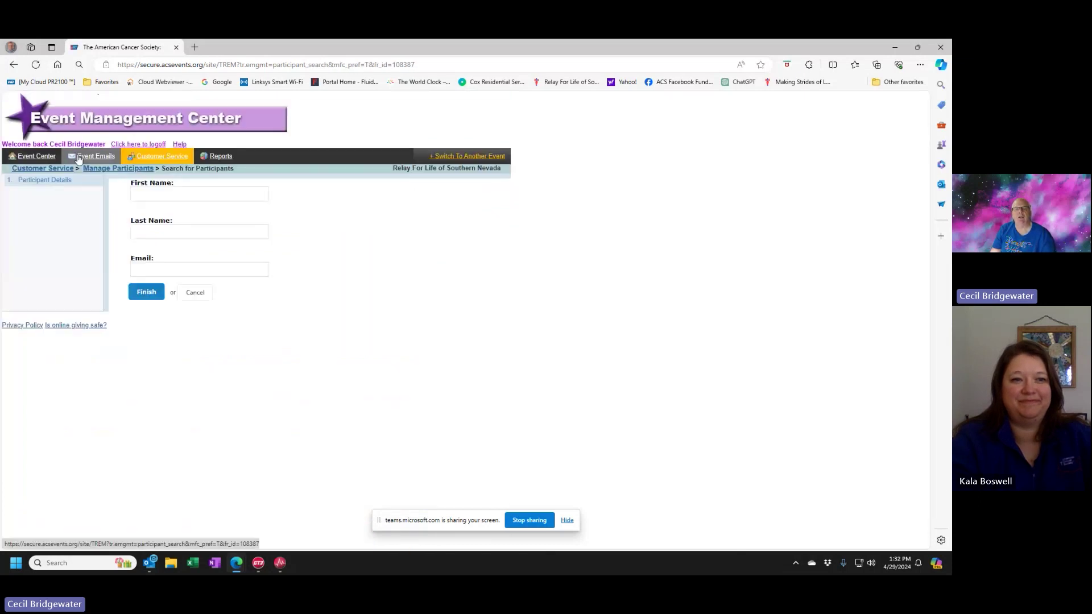
pyautogui.click(156, 193)
pyautogui.write('cecil')
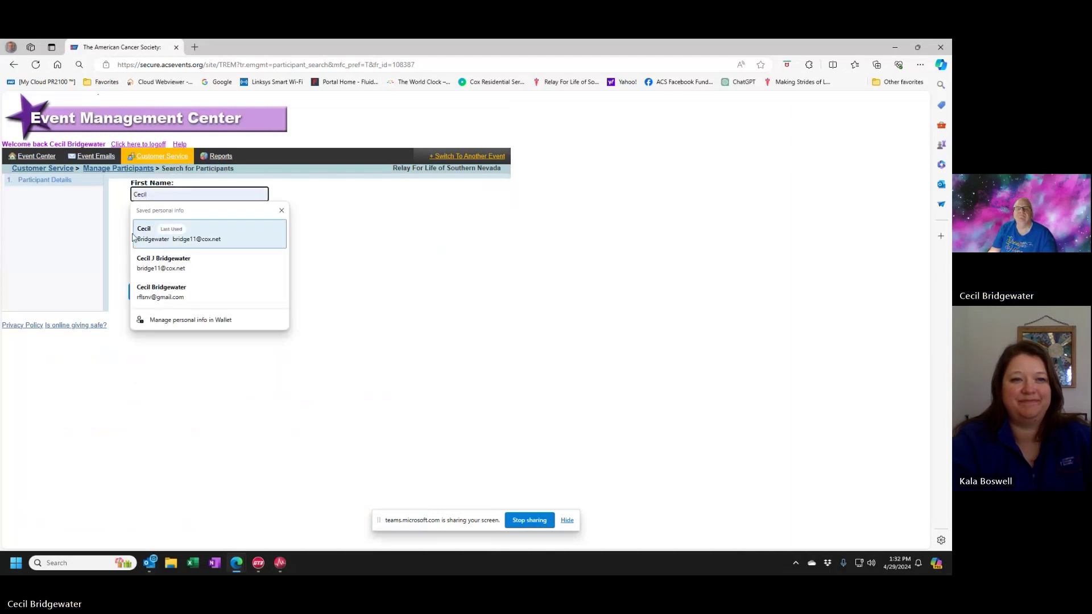
pyautogui.click(120, 268)
pyautogui.click(139, 291)
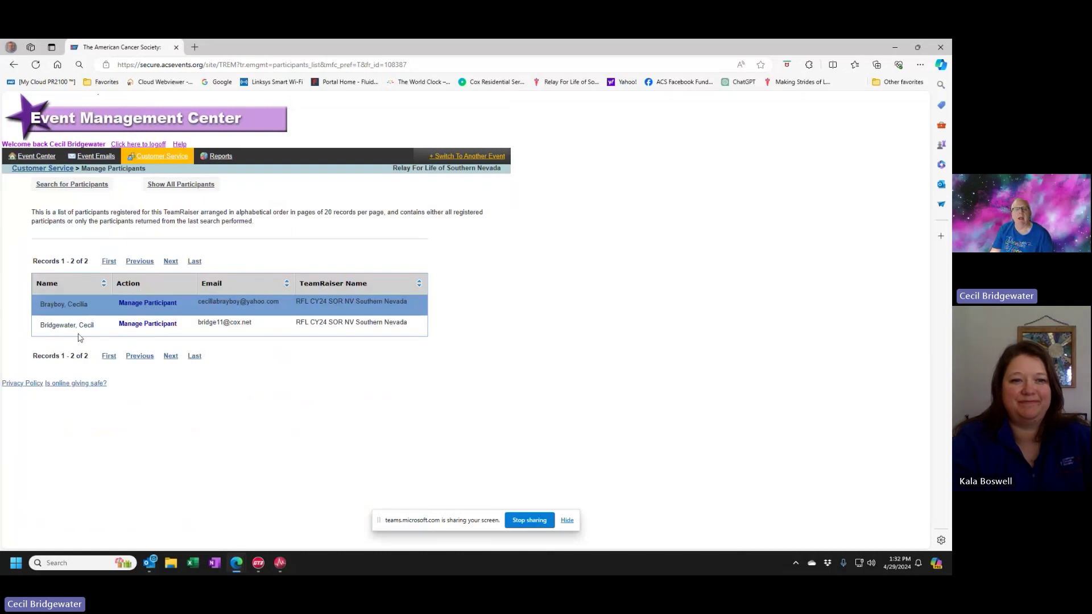
pyautogui.click(135, 330)
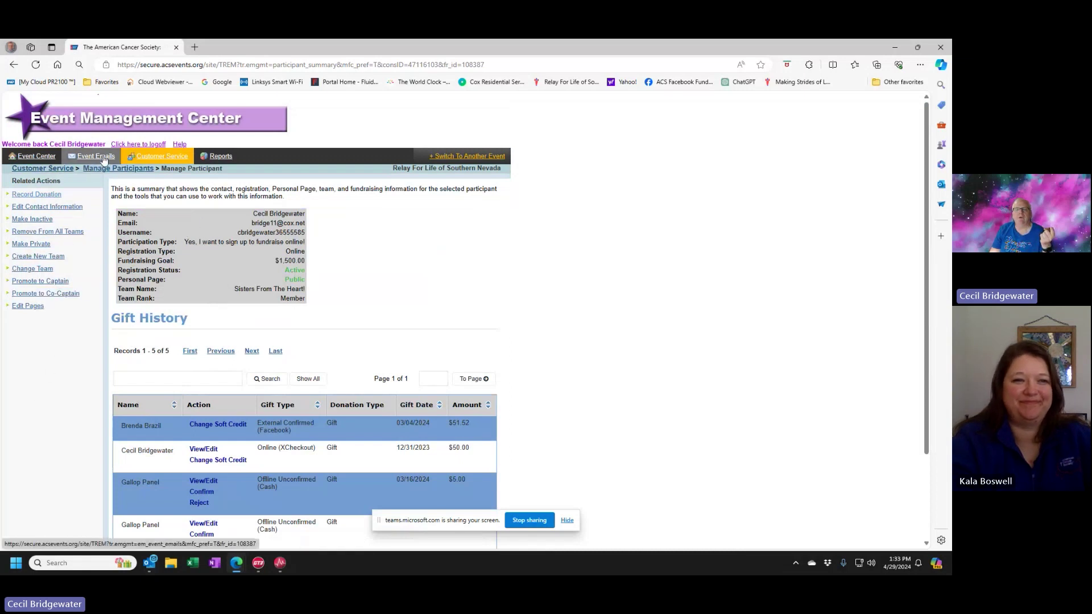
# - Go back to Customer Service, open the Manage Teams list and view the summary of the Believe team
pyautogui.click(59, 169)
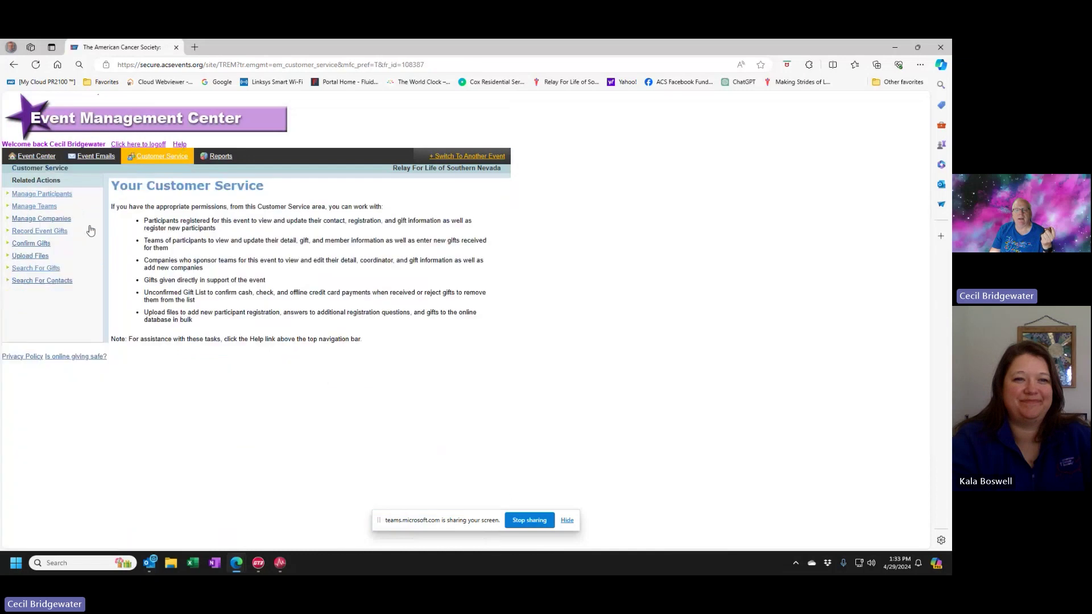
pyautogui.click(19, 208)
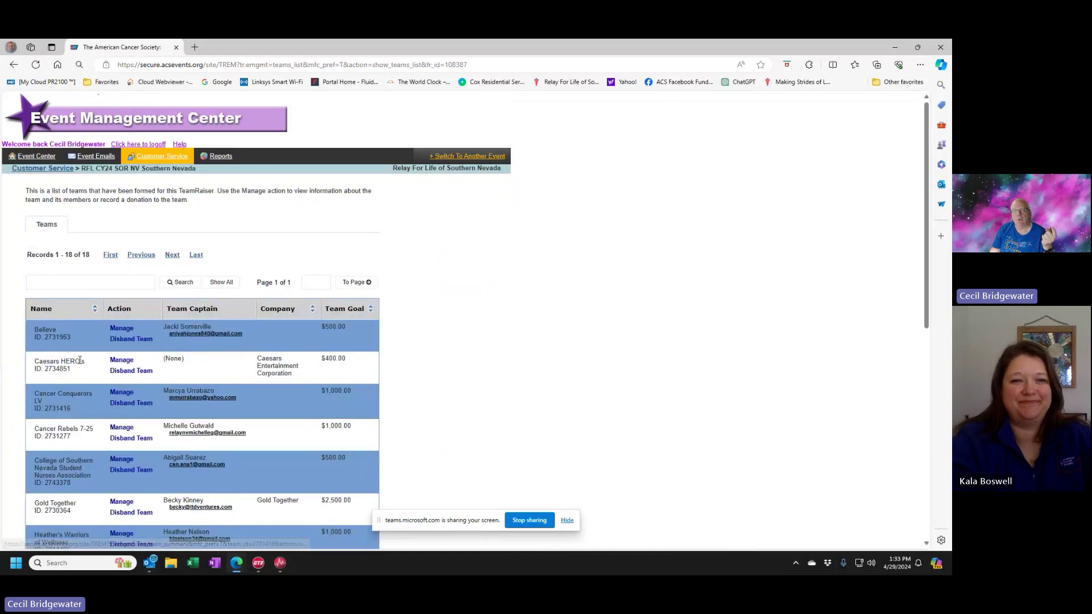
pyautogui.scroll(-1, 108, 394)
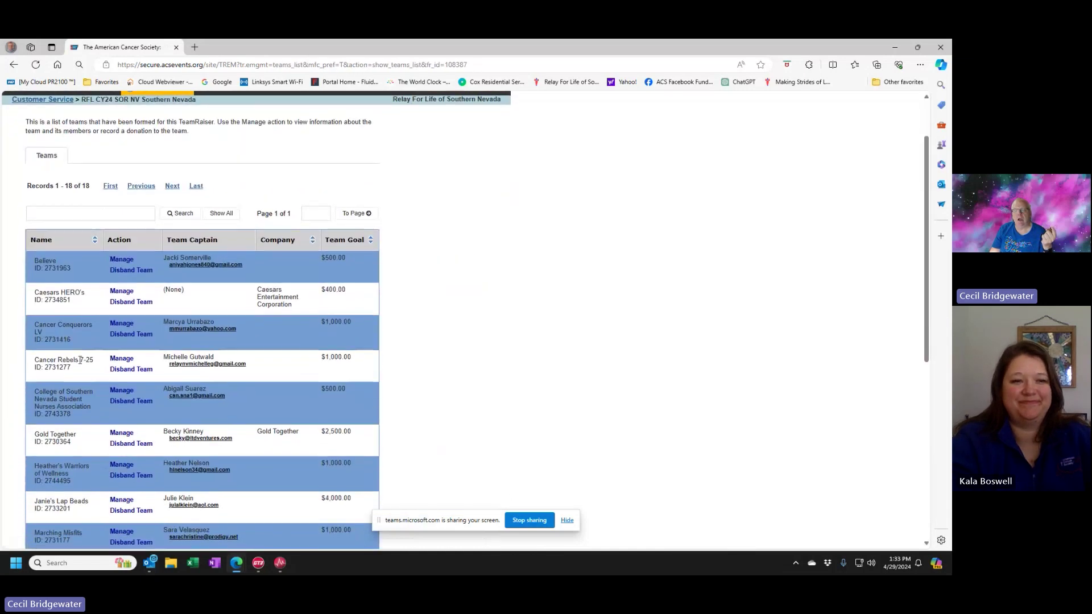
pyautogui.click(128, 262)
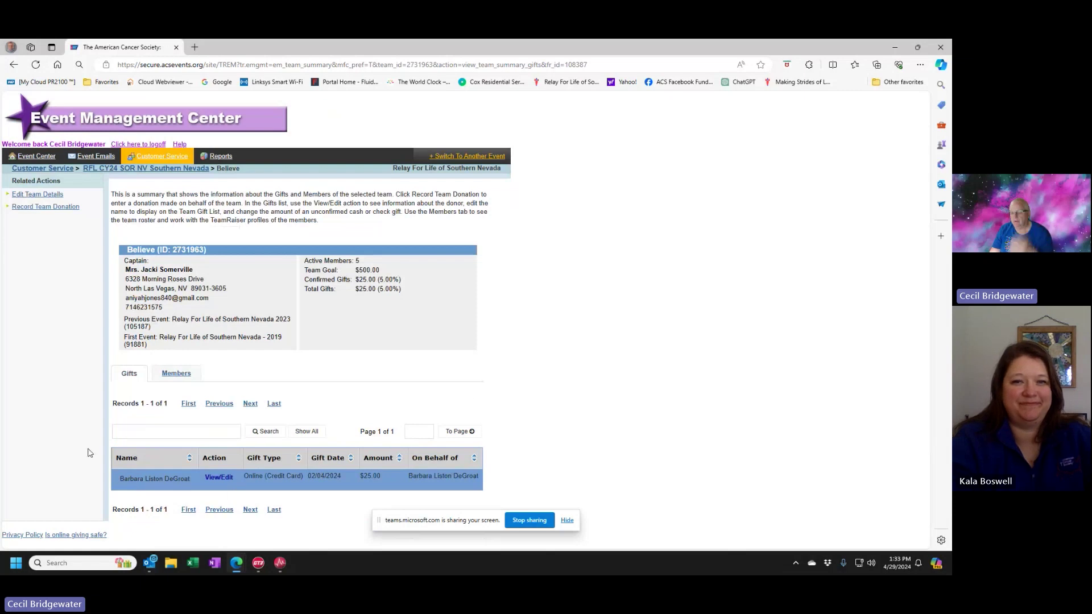
# - Check the Manage Participants list once more and return to the Customer Service overview
pyautogui.click(43, 169)
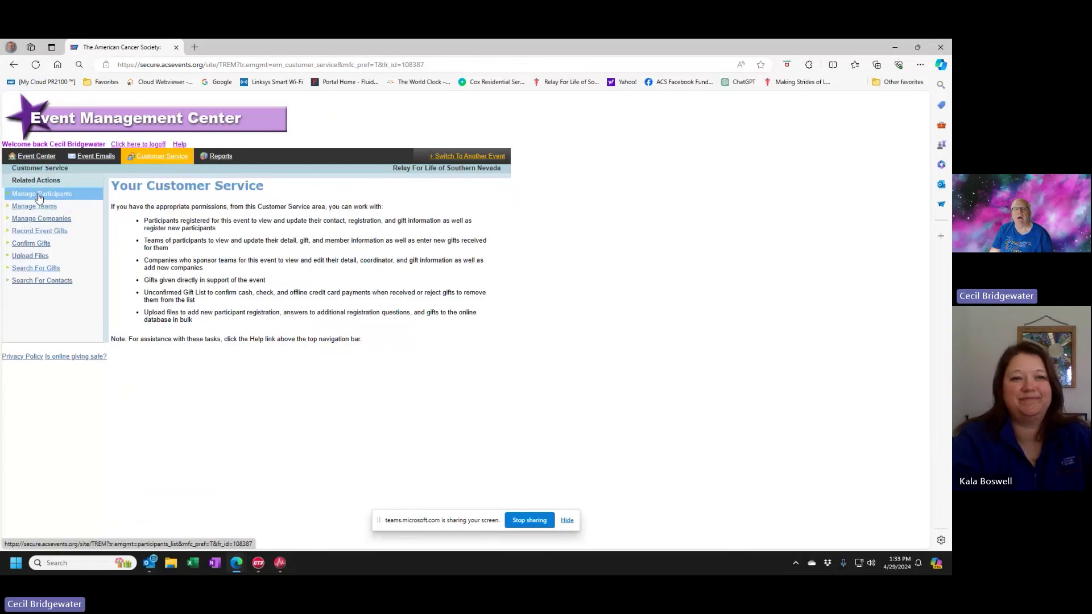
pyautogui.click(39, 197)
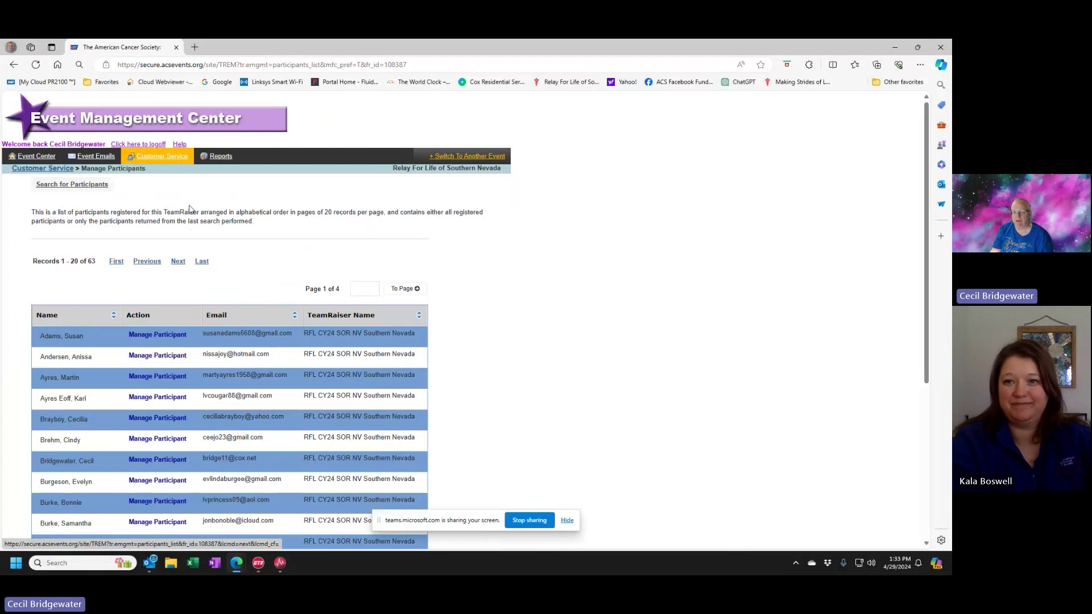
pyautogui.click(43, 168)
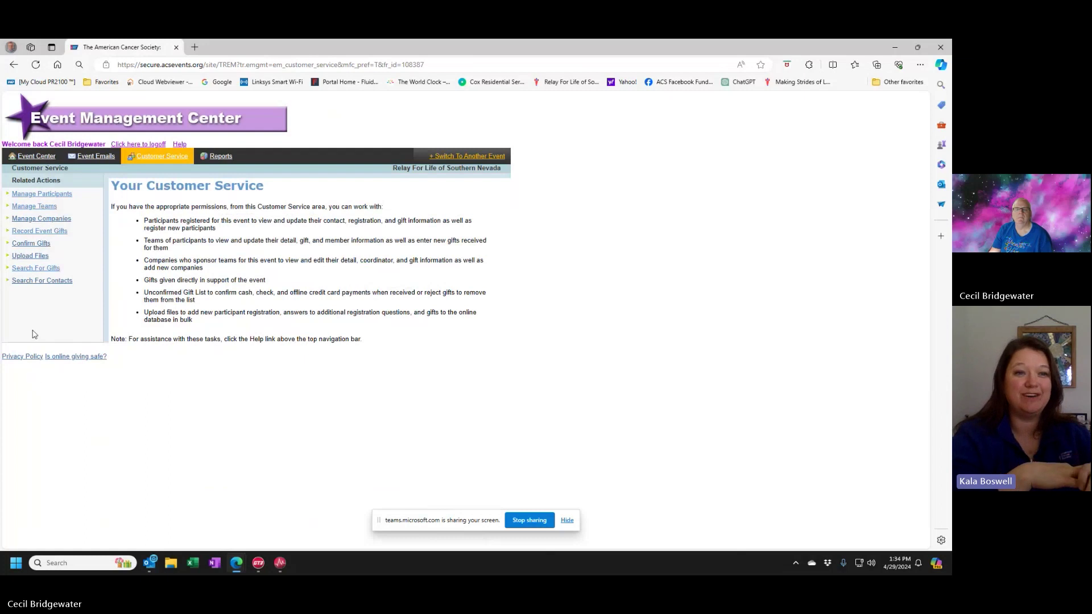
# - Search for gifts by the donor's first name, leaving the gift amount range empty
pyautogui.click(41, 269)
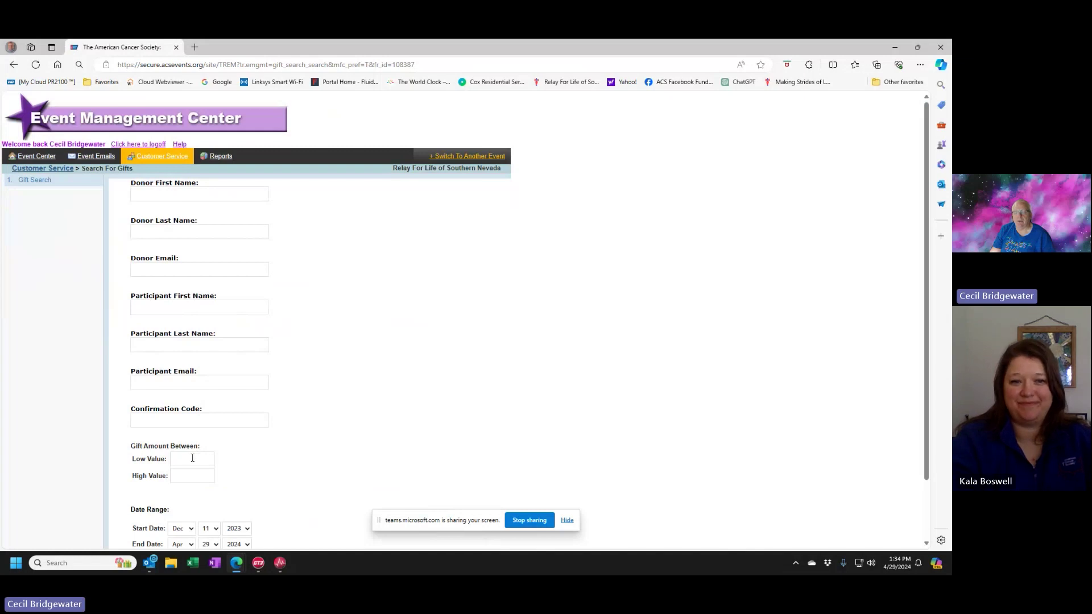
pyautogui.click(174, 458)
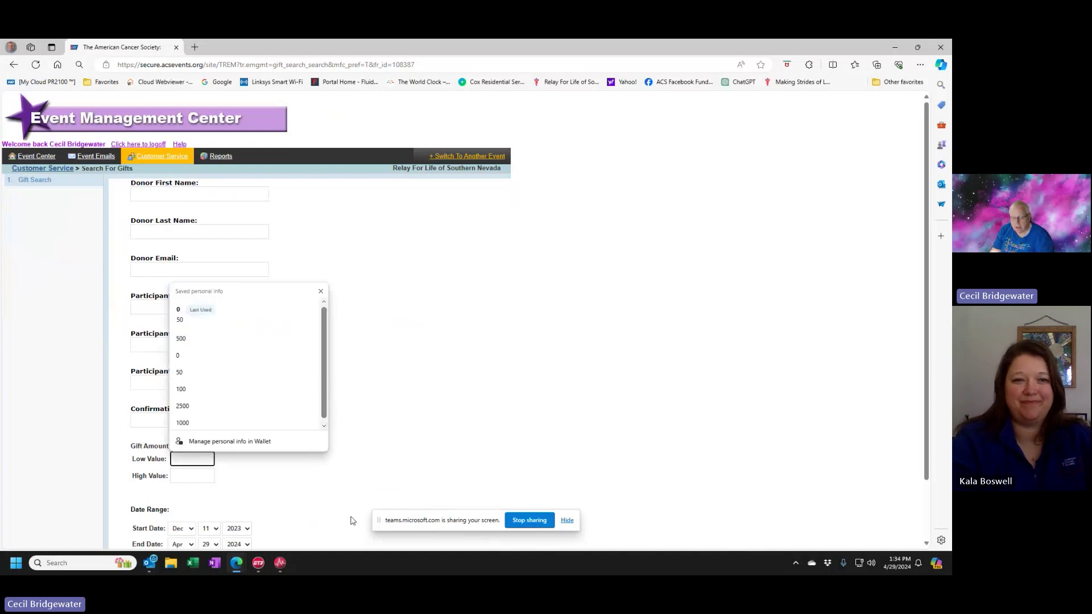
pyautogui.write('0')
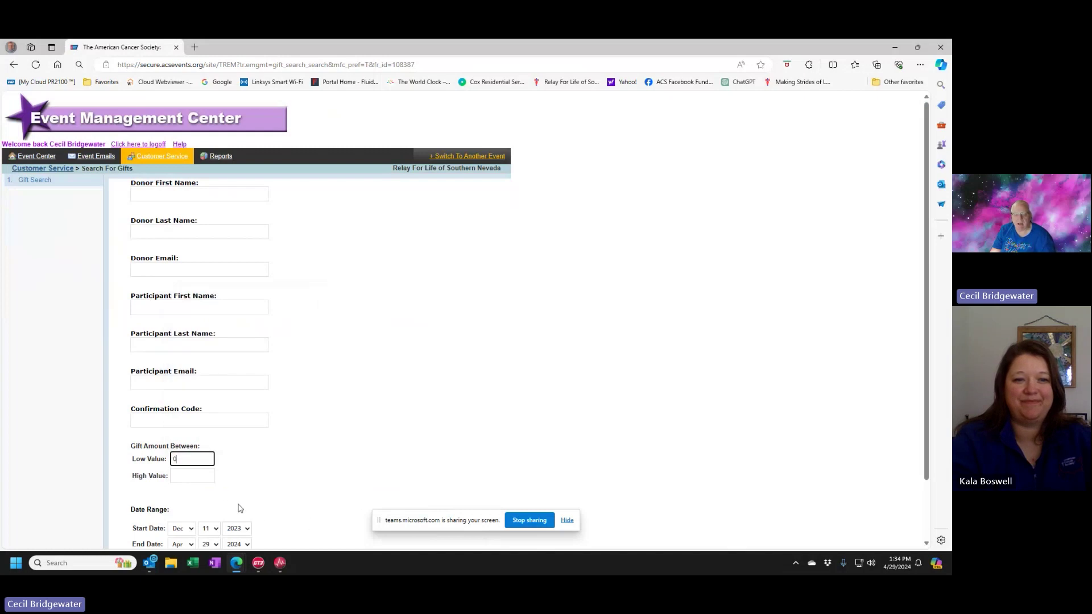
pyautogui.press('BackSpace')
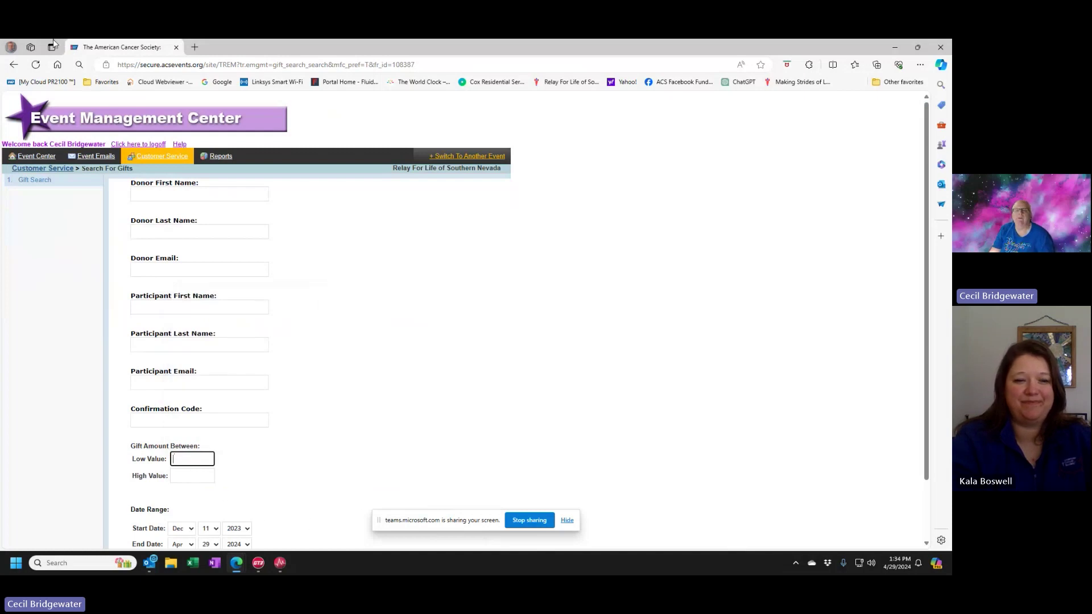
pyautogui.click(145, 192)
pyautogui.write('Cecil')
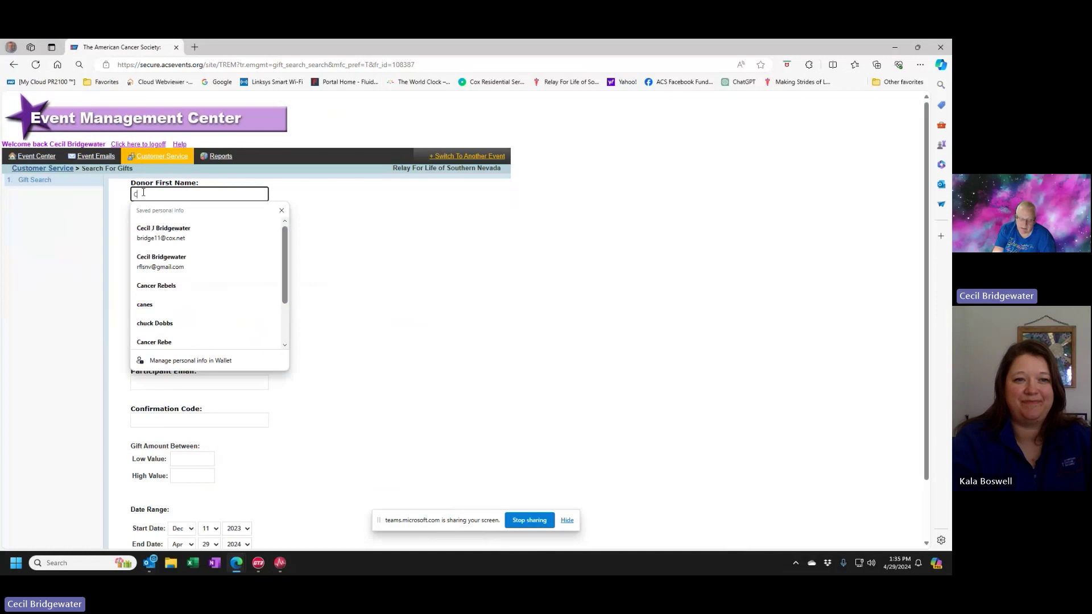
pyautogui.press('Return')
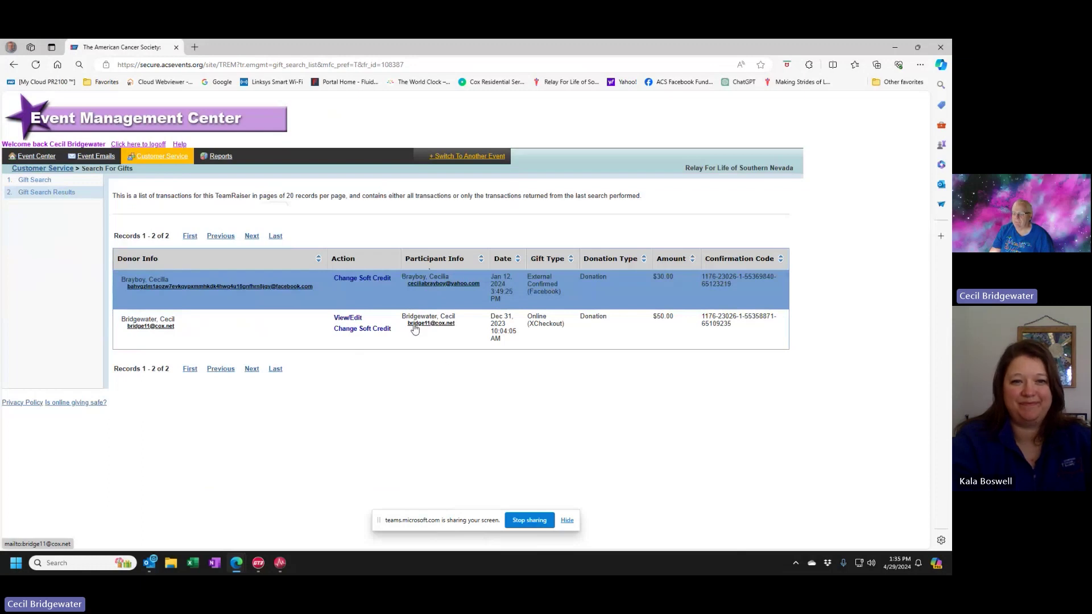
# - Start a soft credit change for the $50.00 online gift and search TeamRaiser participants by first name for the new recipient
pyautogui.click(365, 330)
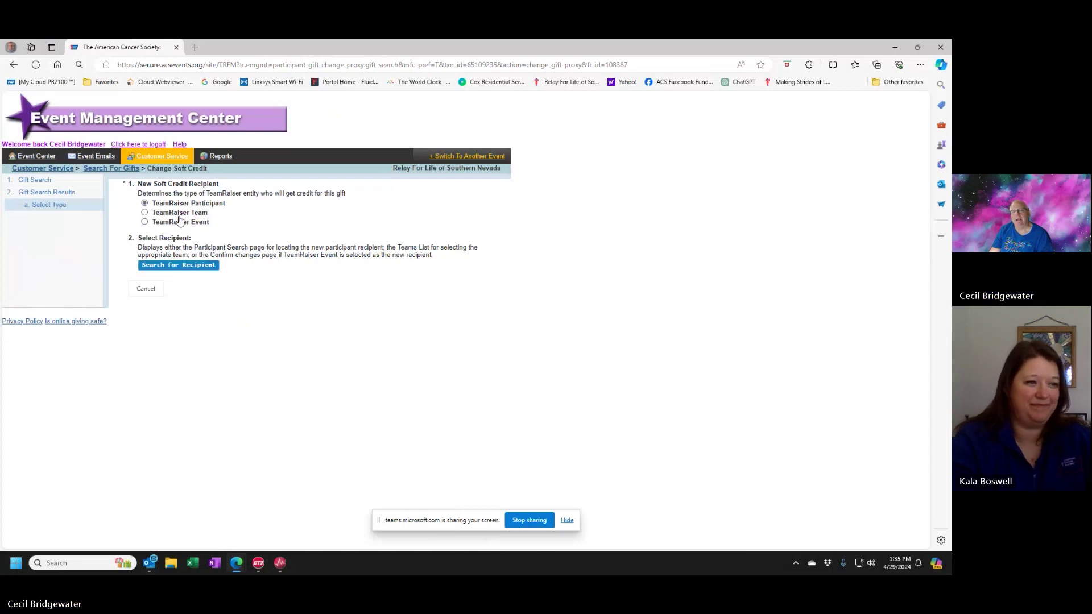
pyautogui.click(176, 266)
pyautogui.click(152, 244)
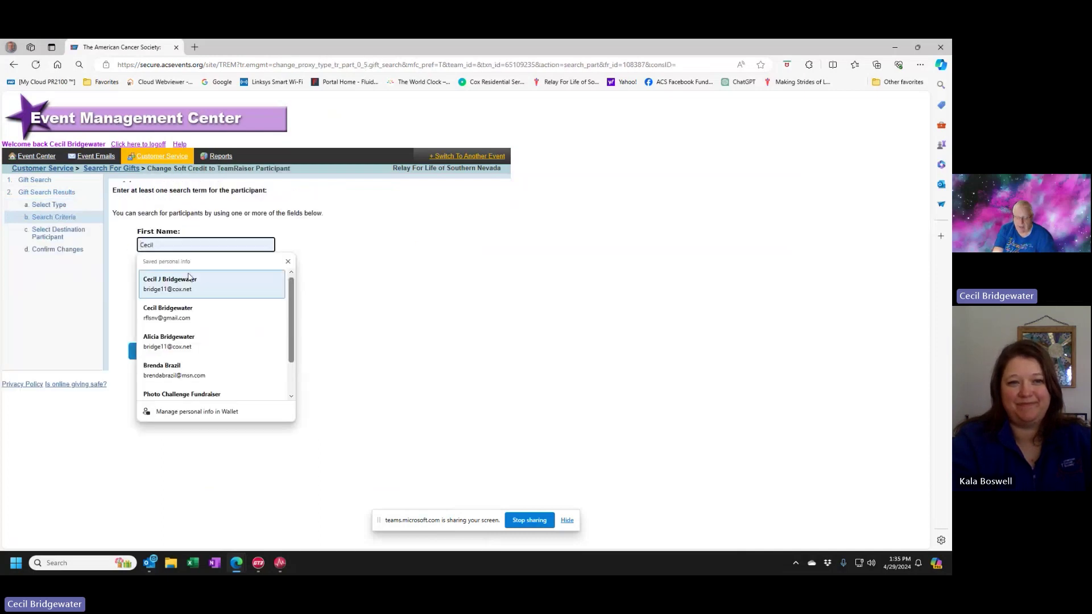
pyautogui.write('mary')
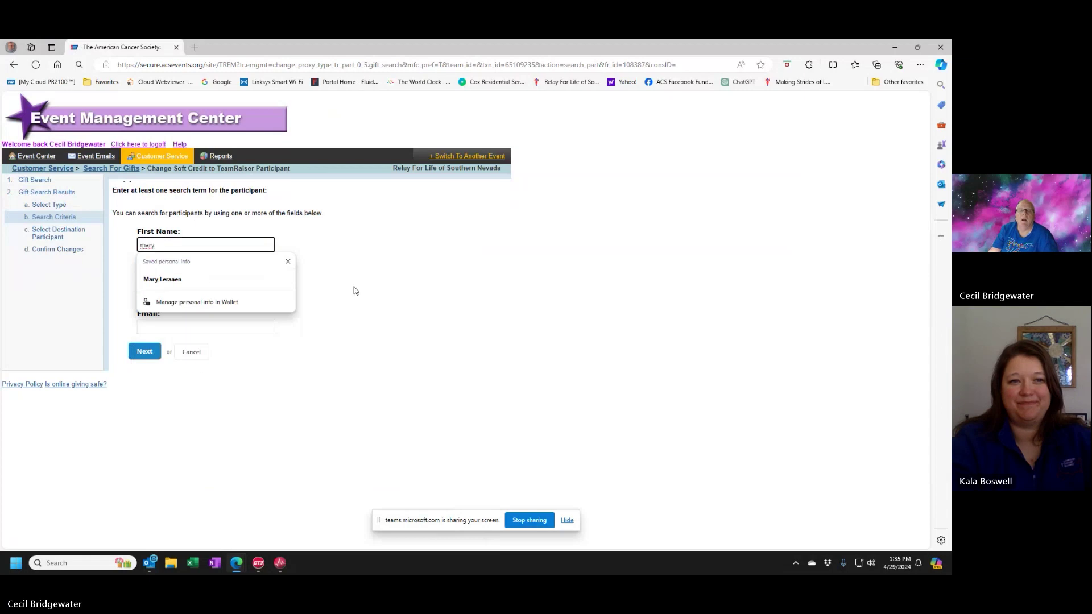
pyautogui.click(140, 353)
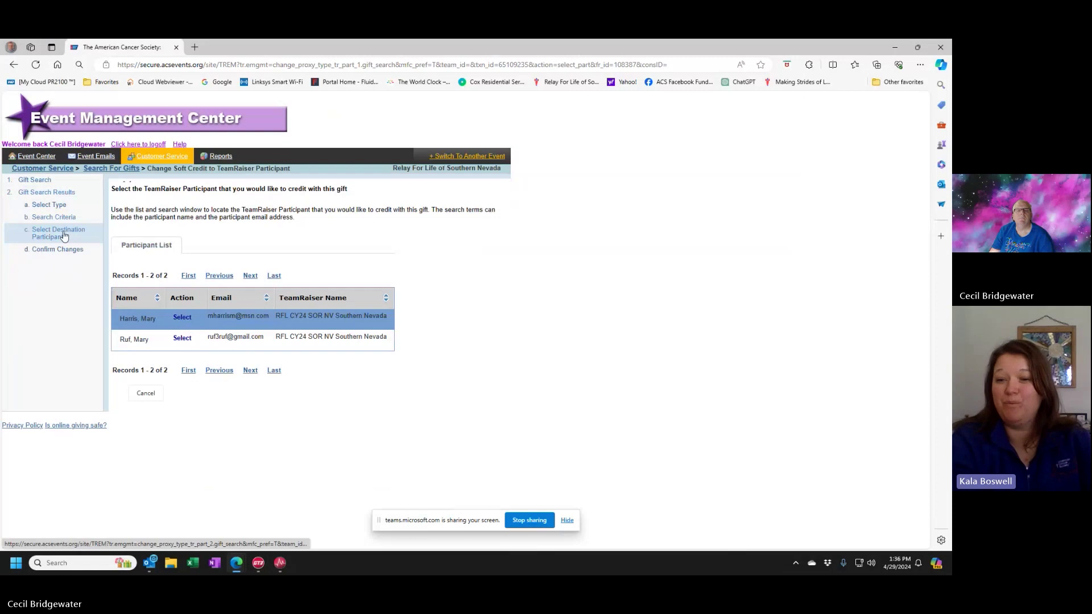
# - Return to Customer Service, search Manage Participants for a participant by name and open that participant's summary
pyautogui.click(169, 157)
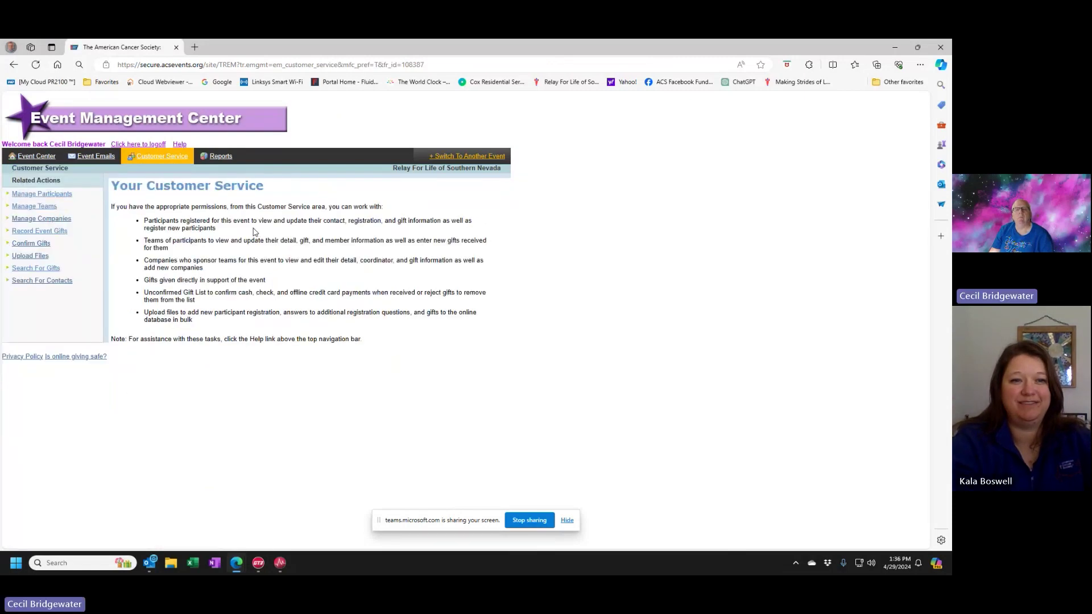
pyautogui.click(26, 194)
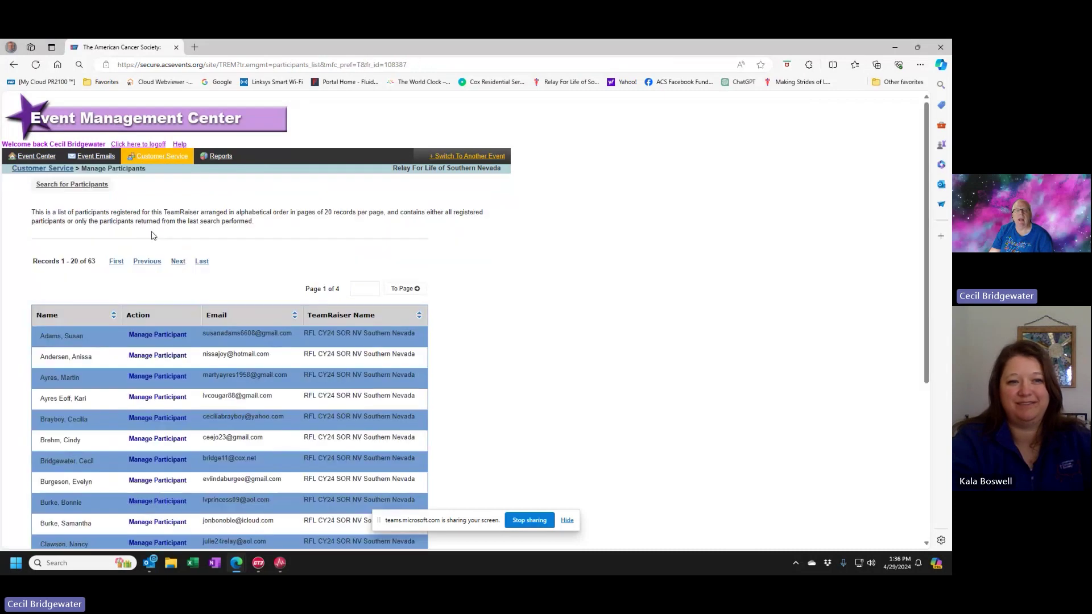
pyautogui.click(71, 184)
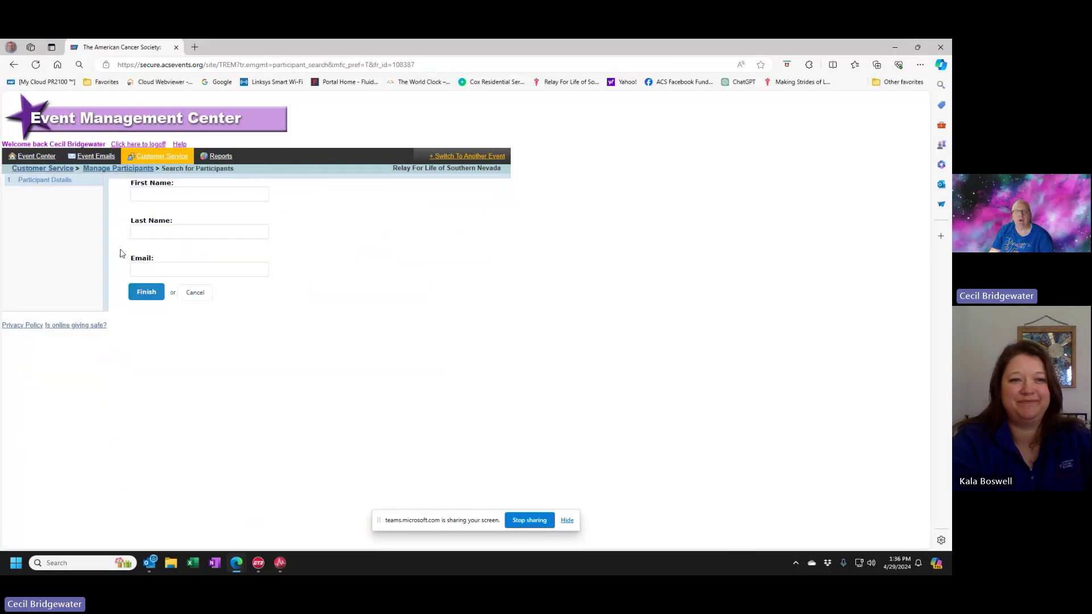
pyautogui.click(160, 199)
pyautogui.write('Cecil')
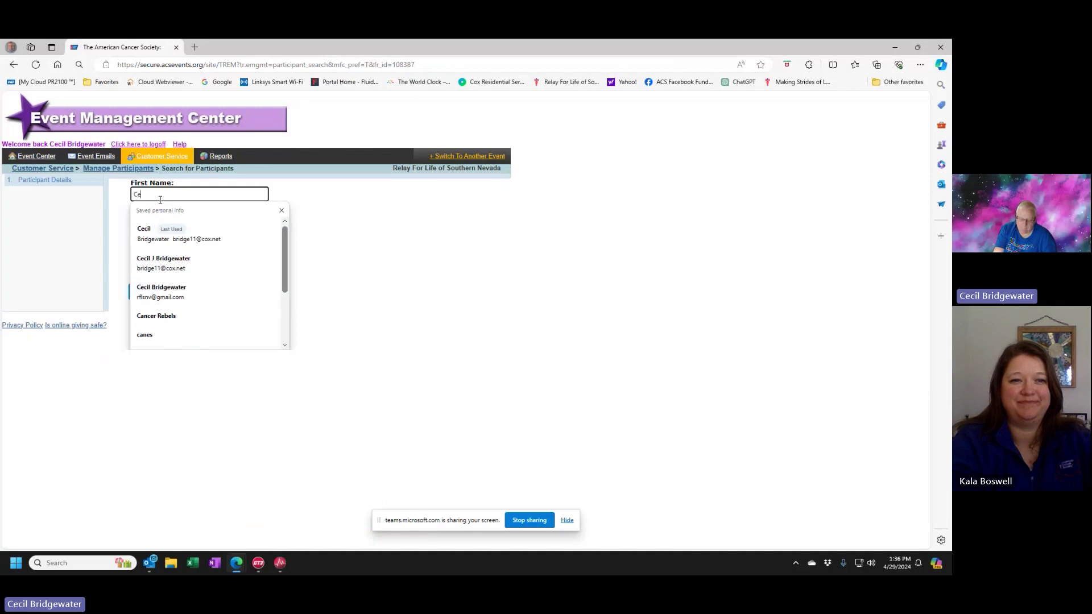
pyautogui.click(168, 231)
pyautogui.click(145, 291)
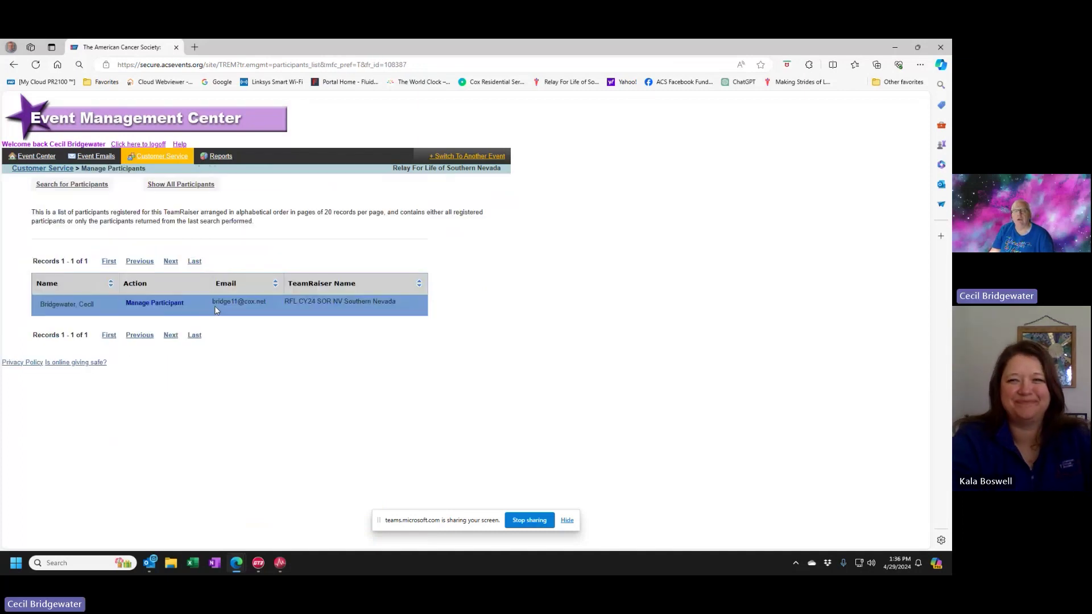
pyautogui.click(145, 306)
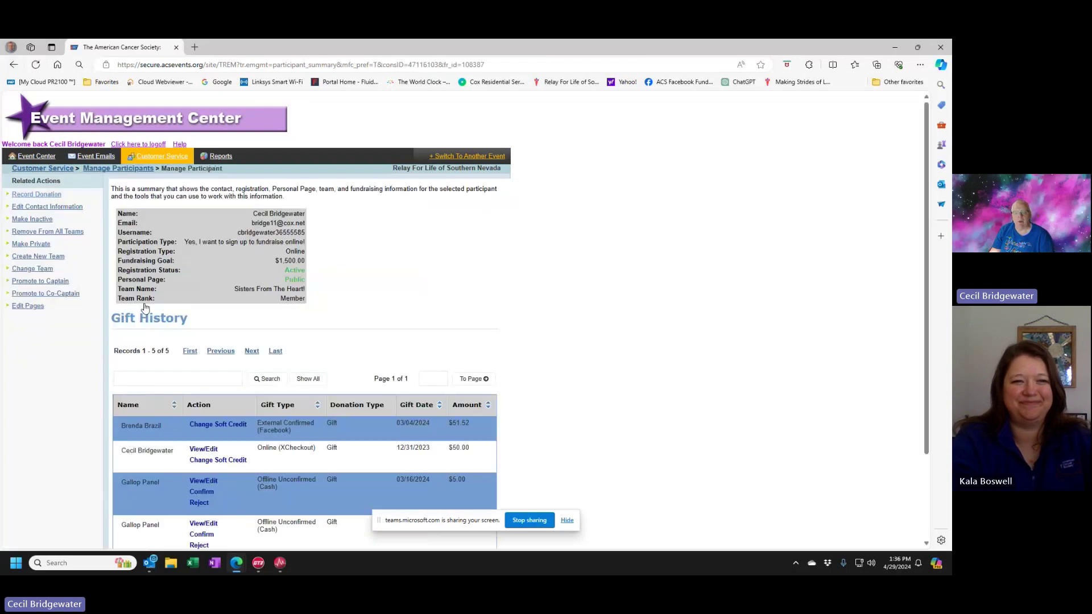
# - Start a team change for the participant and search the available teams for "ups"
pyautogui.click(32, 271)
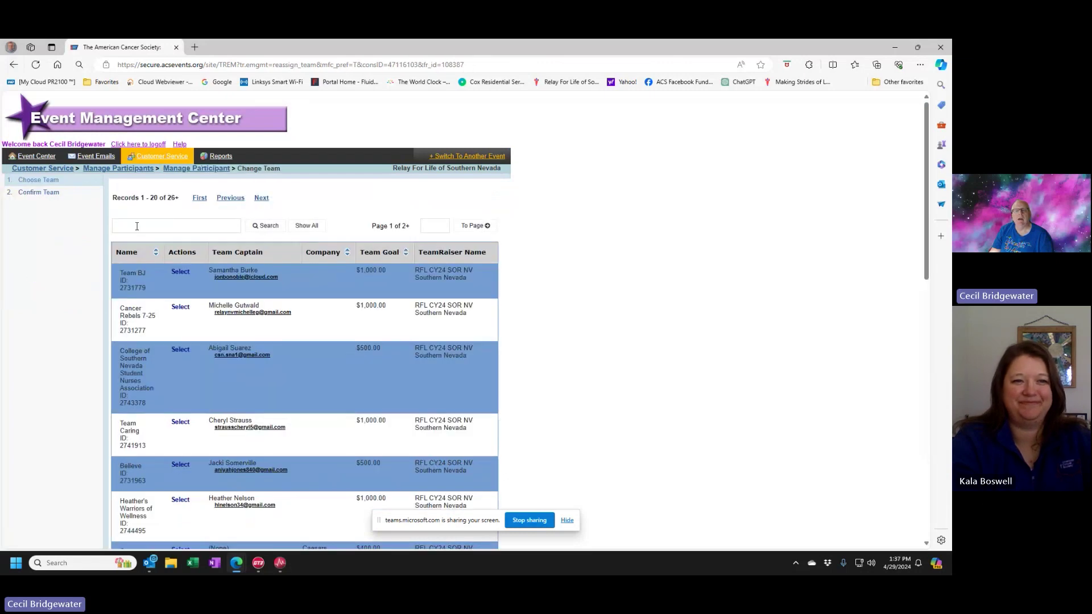
pyautogui.scroll(-15, 177, 349)
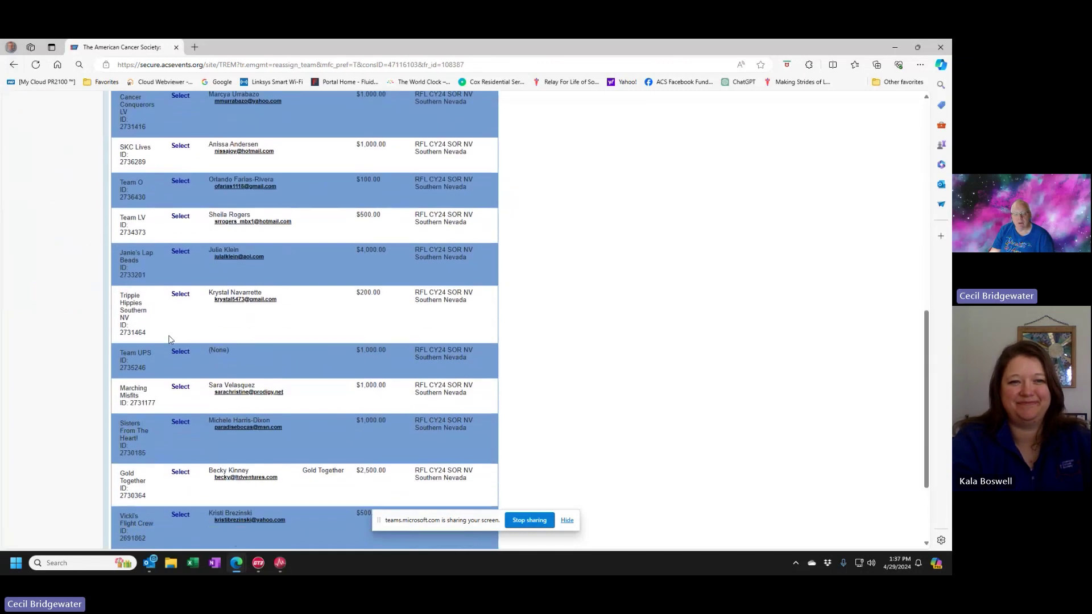
pyautogui.scroll(15, 165, 339)
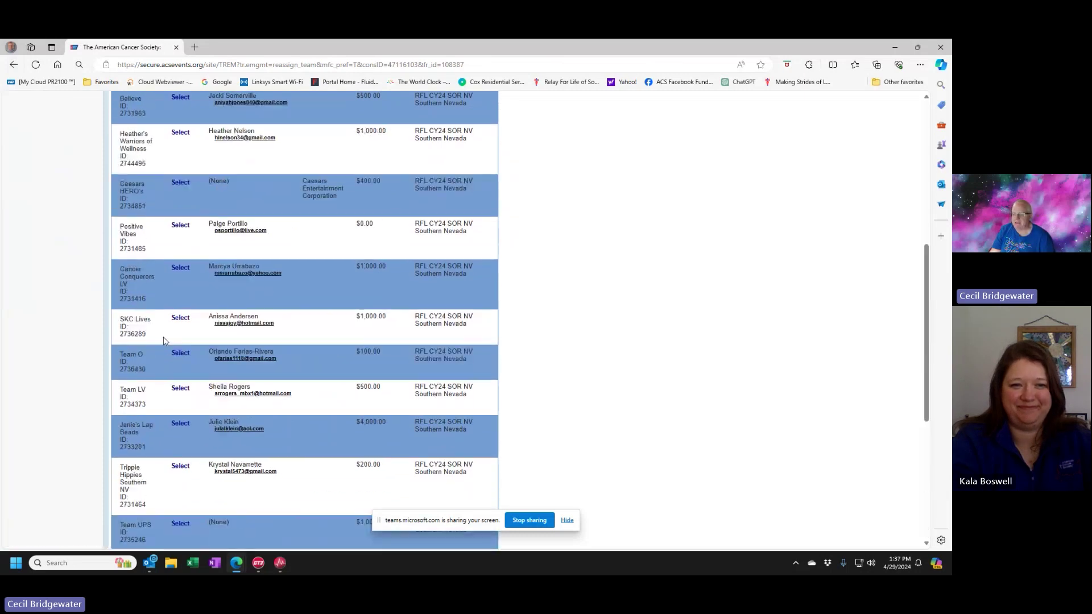
pyautogui.click(129, 226)
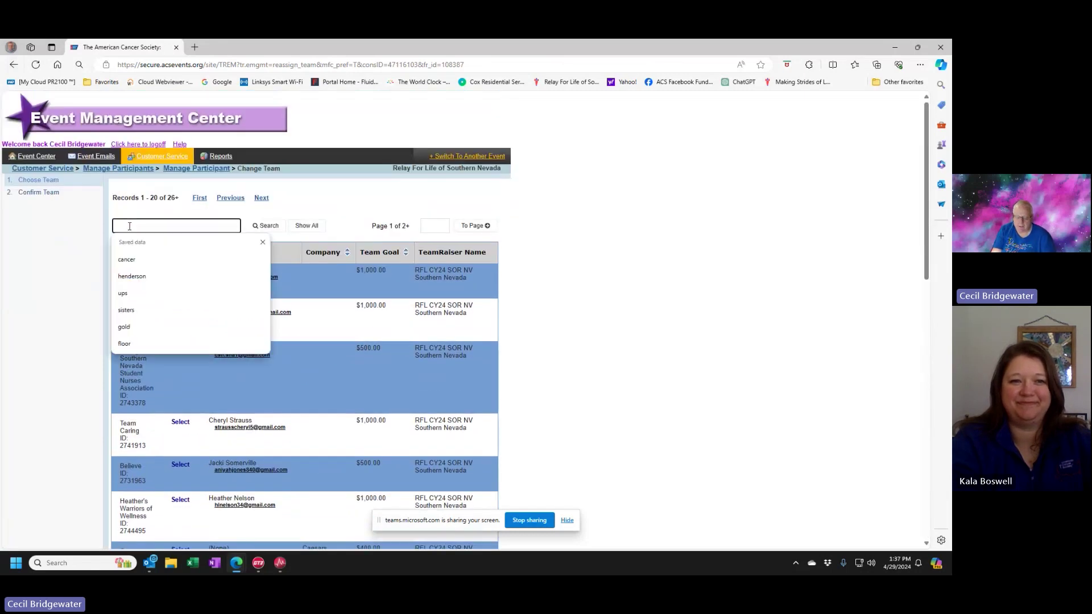
pyautogui.write('ups')
pyautogui.press('Return')
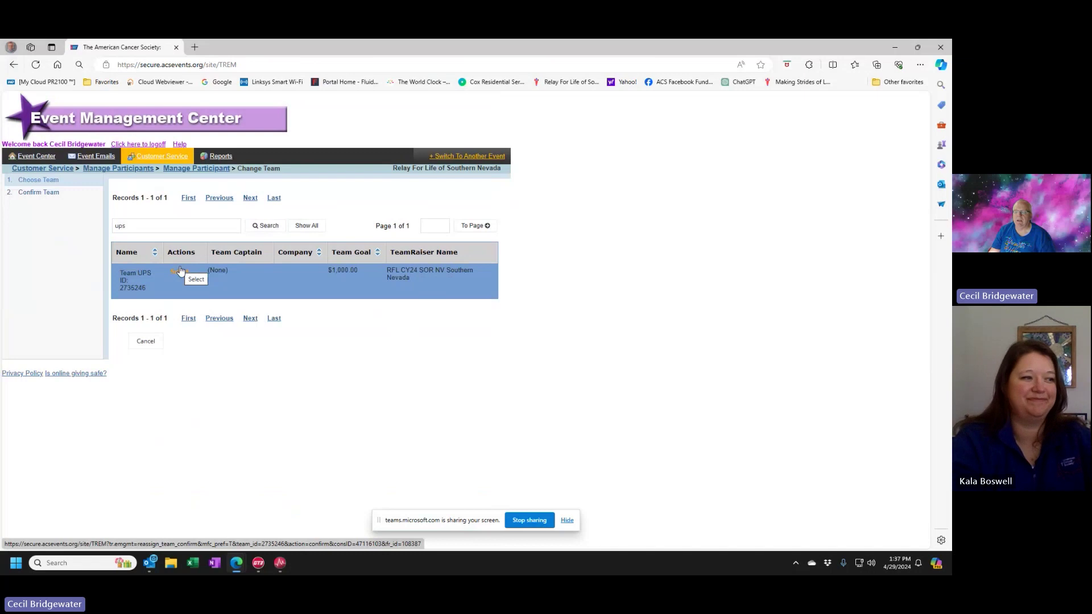
# - Try to go to the Confirm Team stage, then abandon the team change and return to the Customer Service overview
pyautogui.click(50, 195)
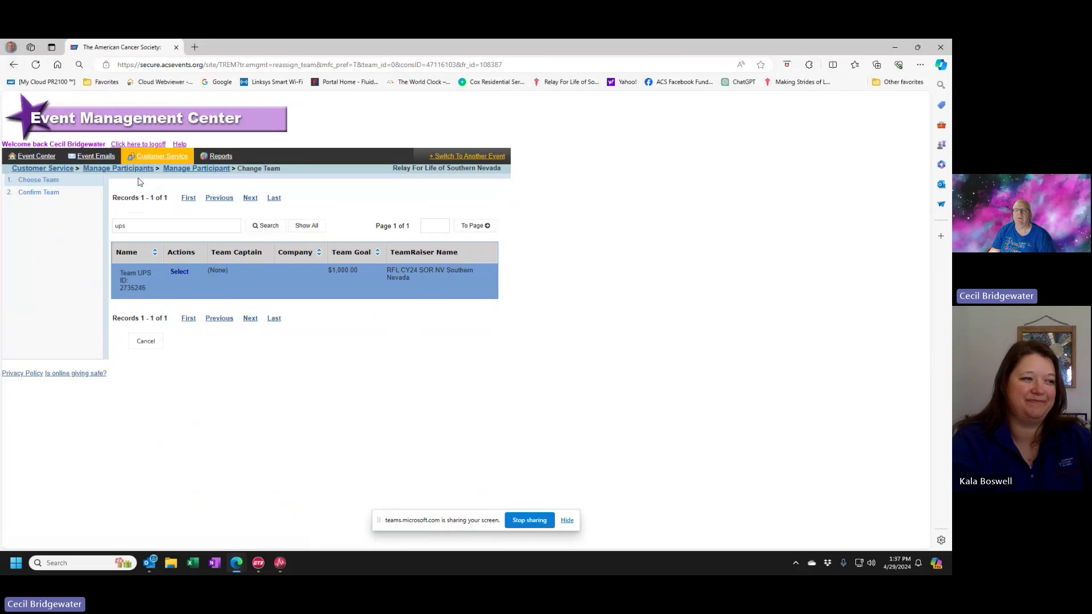
pyautogui.click(14, 64)
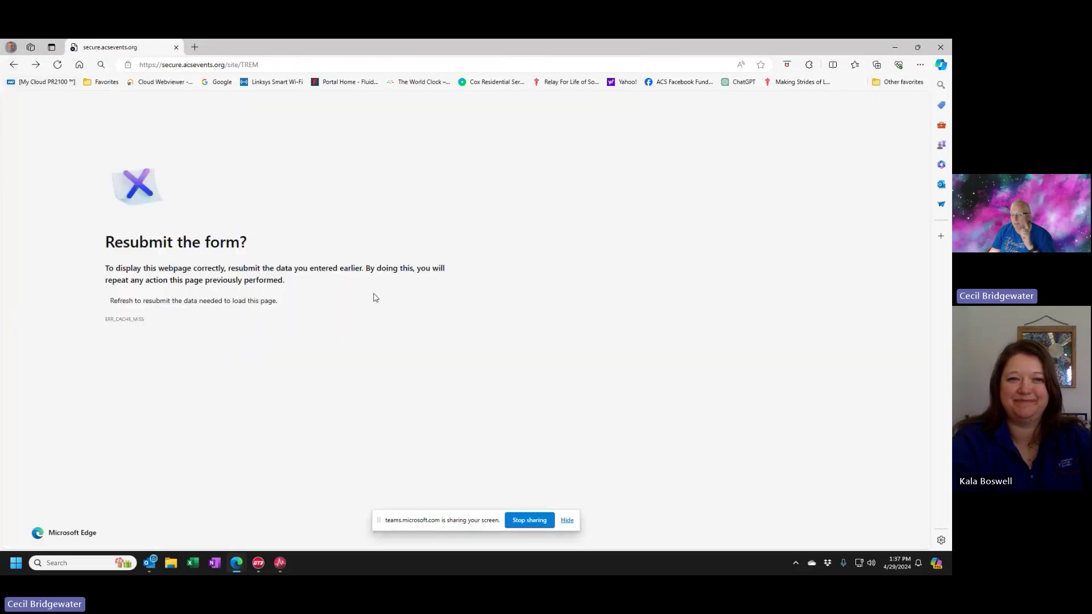
pyautogui.click(13, 64)
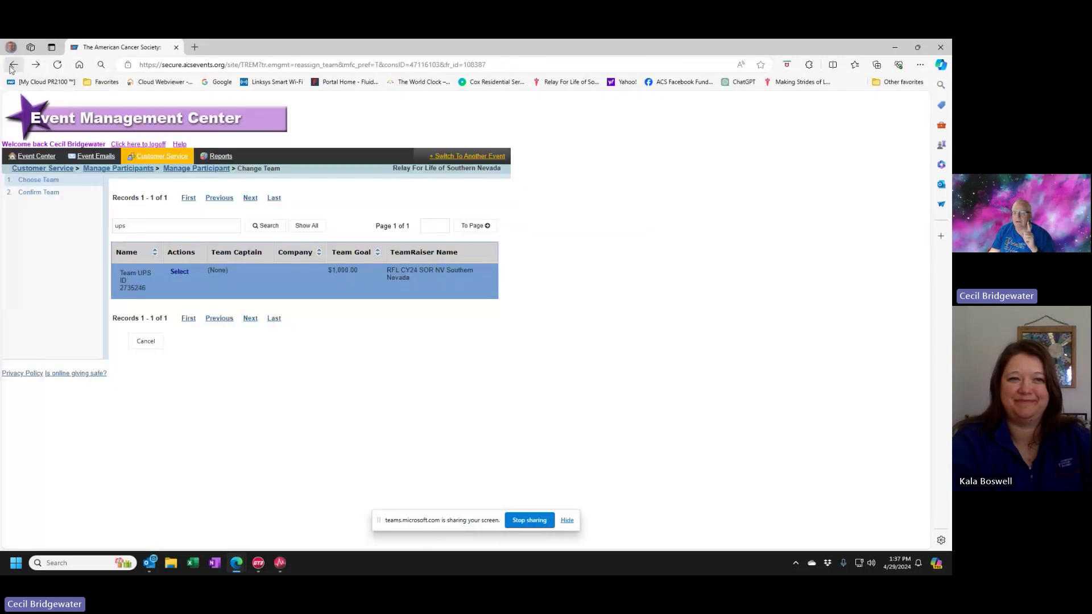
pyautogui.click(188, 161)
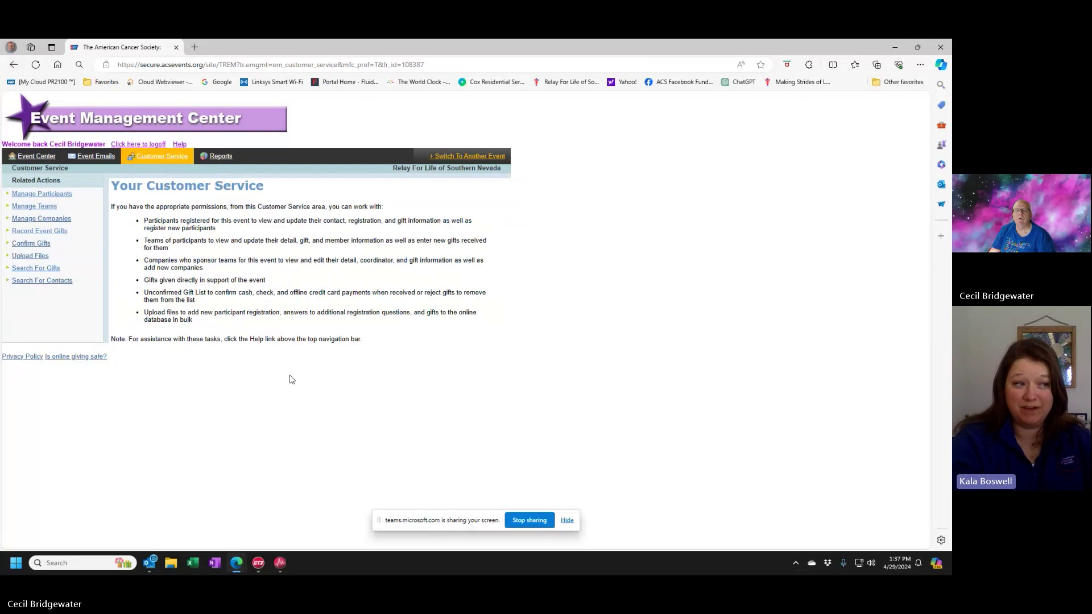
# - Create a new coaching email with the message name "Test" and description "Test message", and continue to its envelope
pyautogui.click(91, 155)
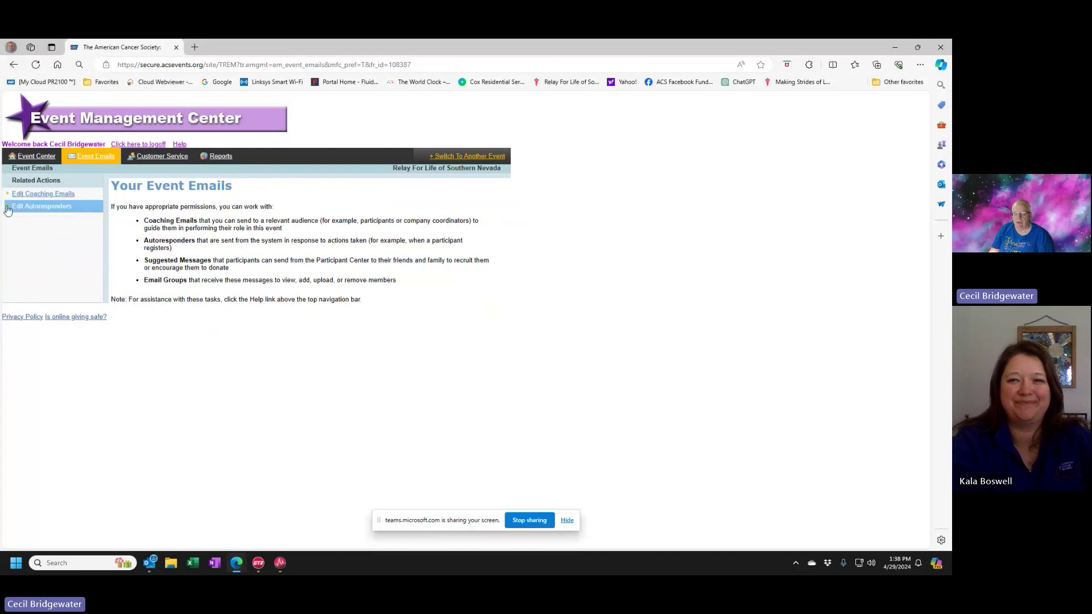
pyautogui.click(26, 196)
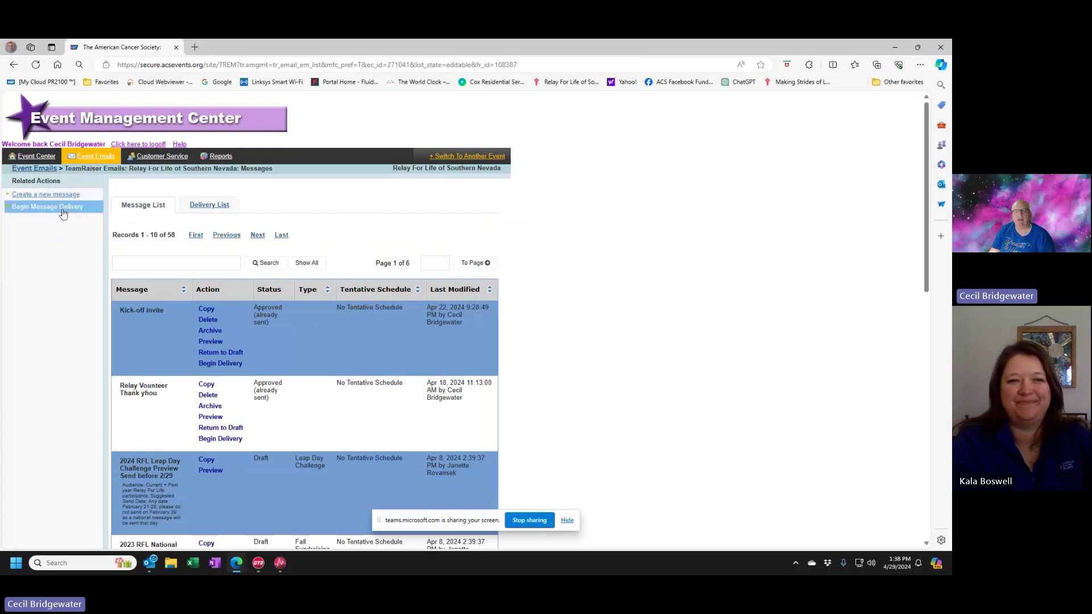
pyautogui.click(52, 195)
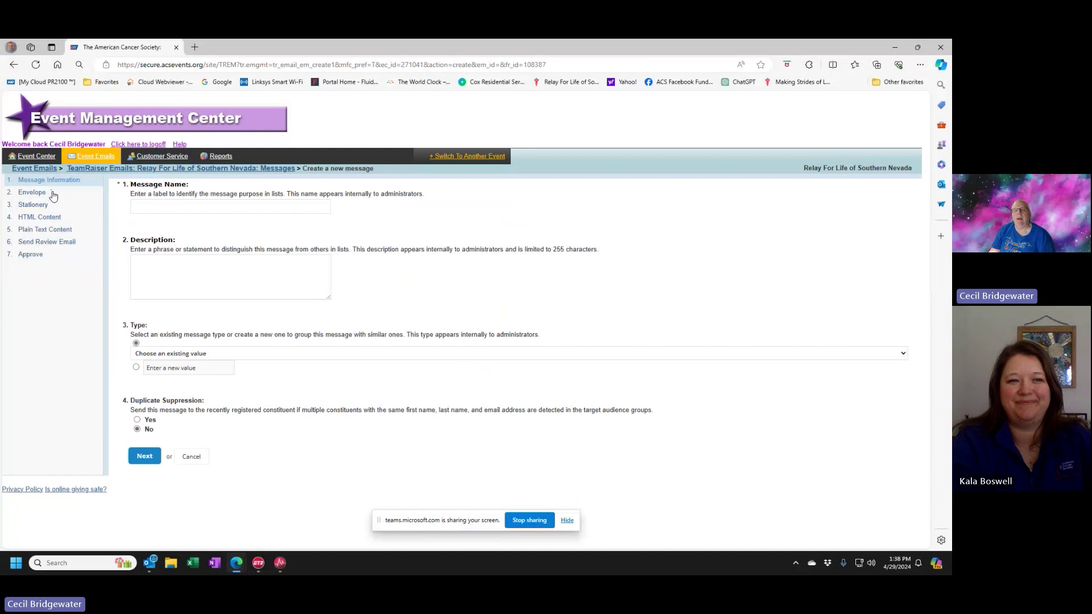
pyautogui.click(146, 206)
pyautogui.write('Test')
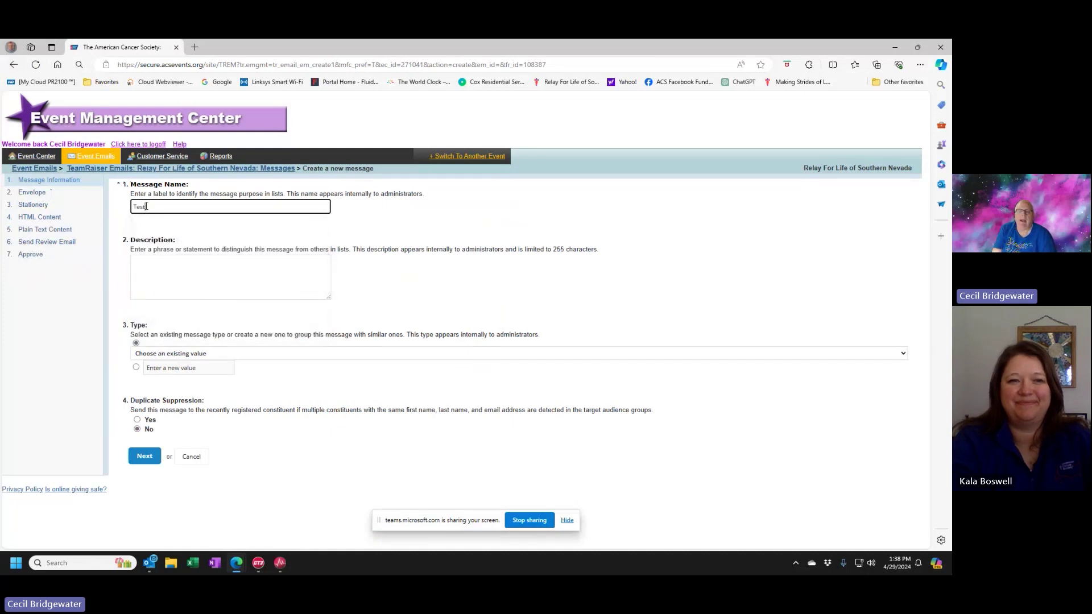
pyautogui.click(148, 271)
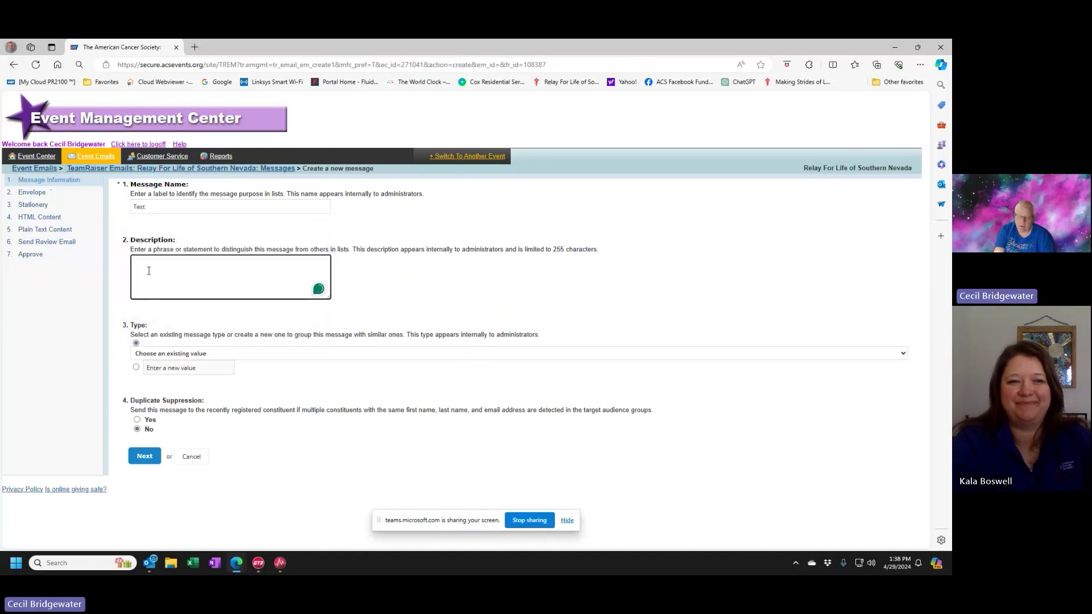
pyautogui.write('Test message')
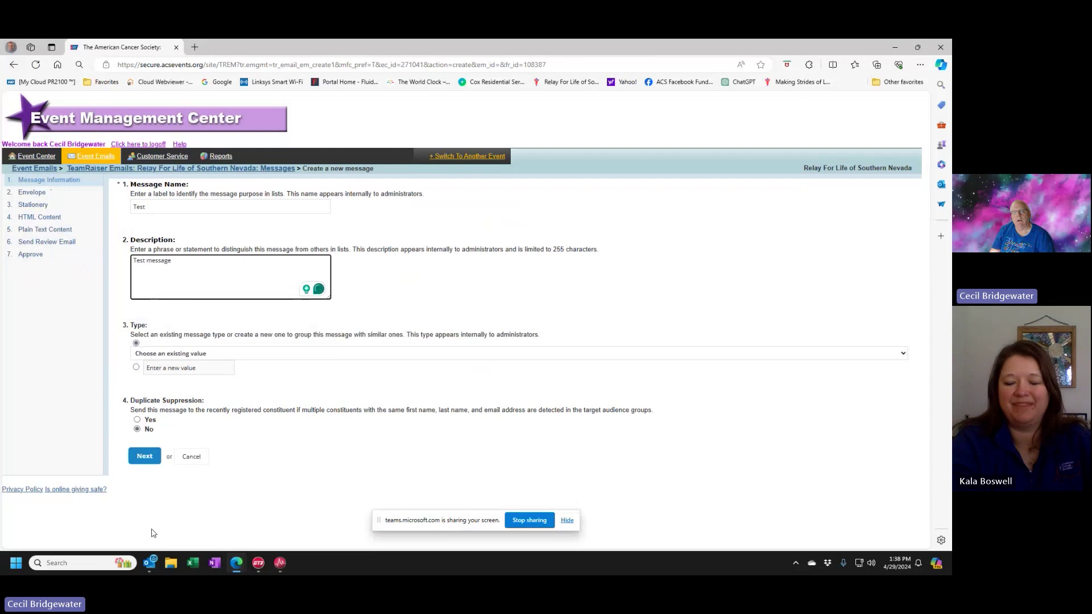
pyautogui.click(144, 459)
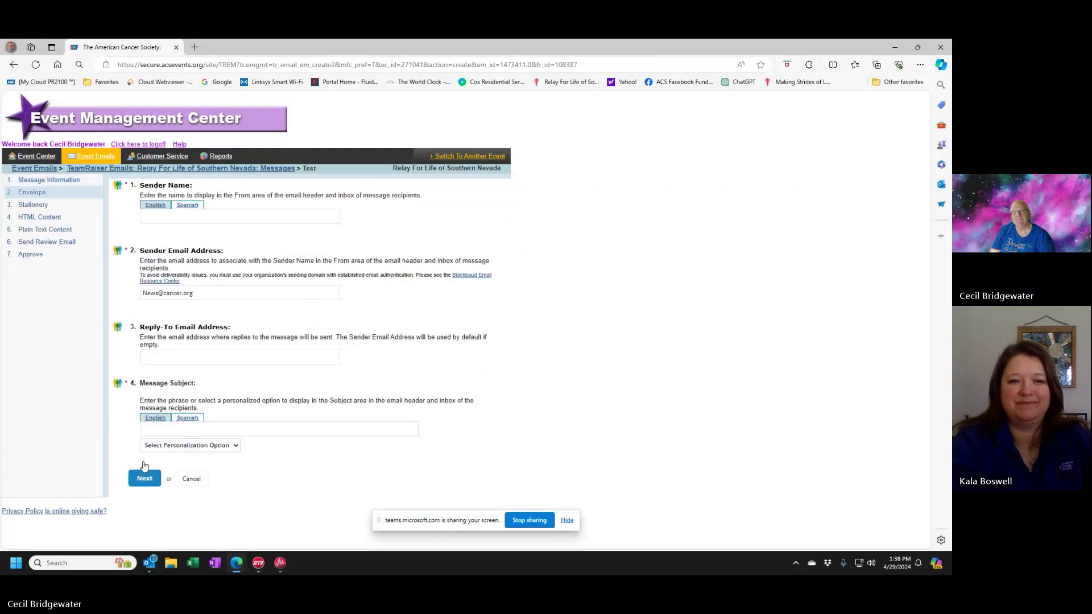
# - Fill in the sender's name and the reply-to email address on the envelope, keeping the default sender email address
pyautogui.click(158, 219)
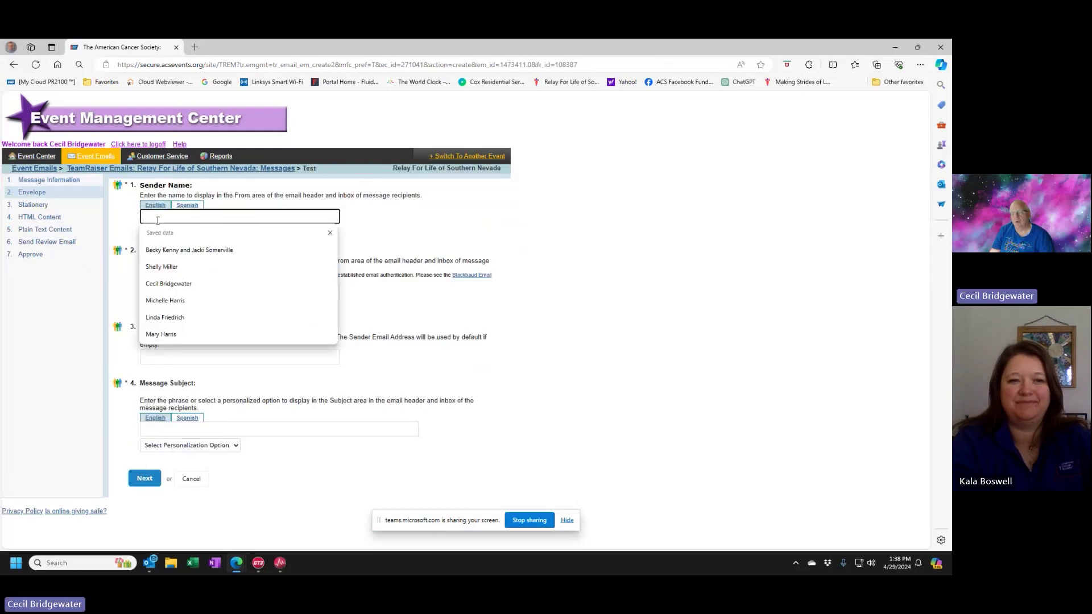
pyautogui.click(160, 284)
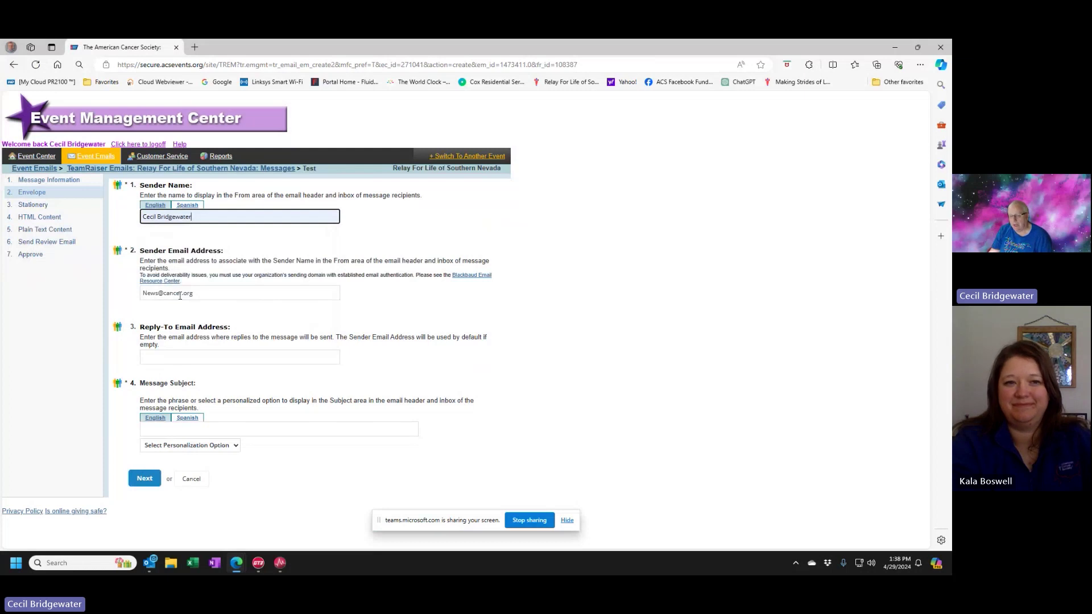
pyautogui.moveTo(199, 290); pyautogui.dragTo(137, 295)
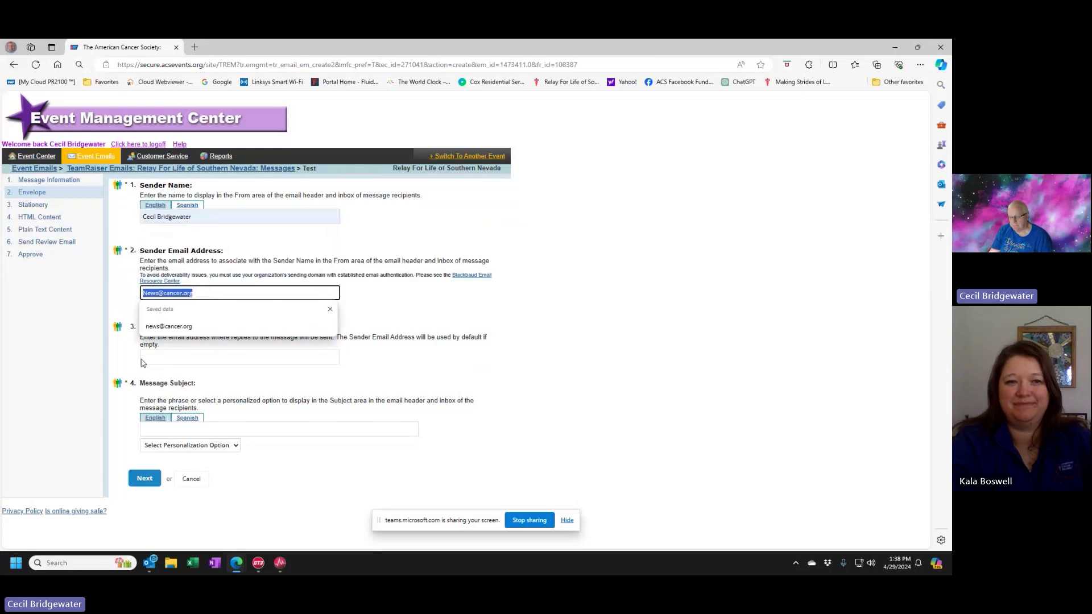
pyautogui.click(145, 295)
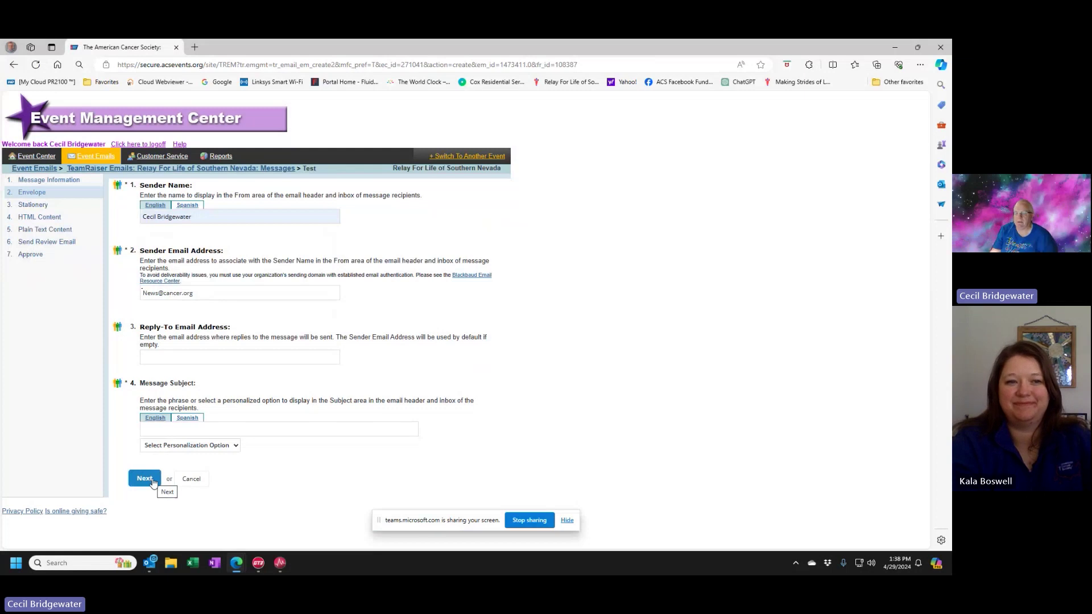
pyautogui.click(153, 357)
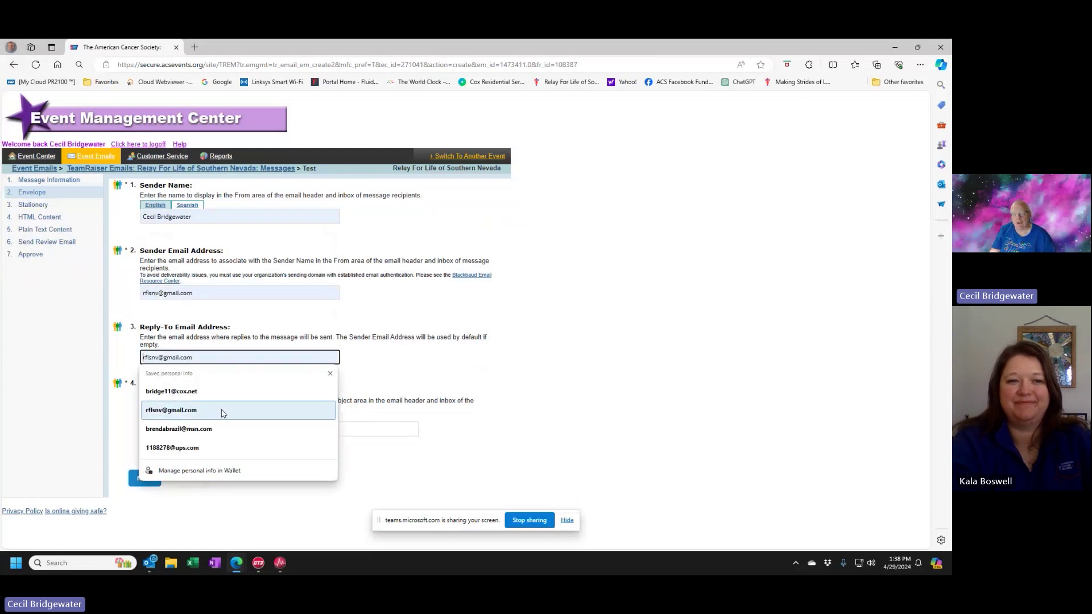
pyautogui.write('rfl')
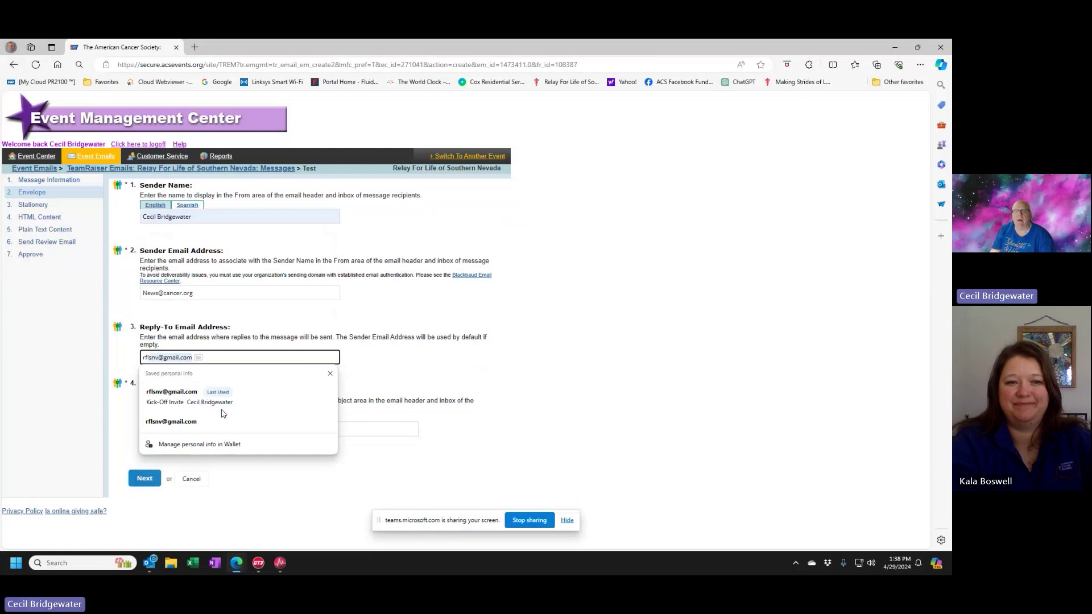
pyautogui.press('Tab')
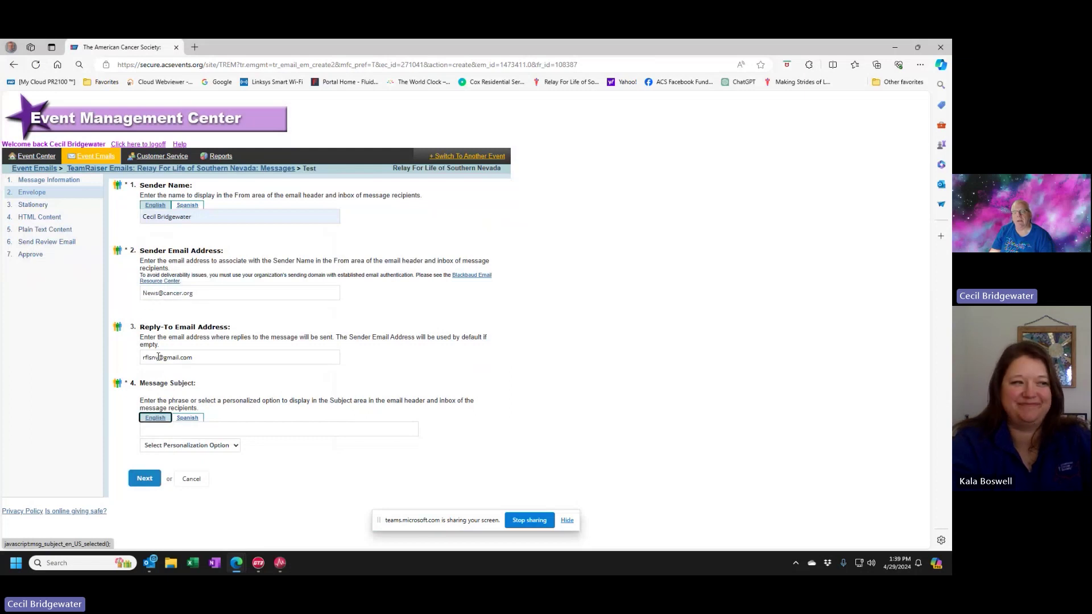
# - Set the message subject to "Test Subject" and continue with the RFL Engagement Messages stationery
pyautogui.click(176, 430)
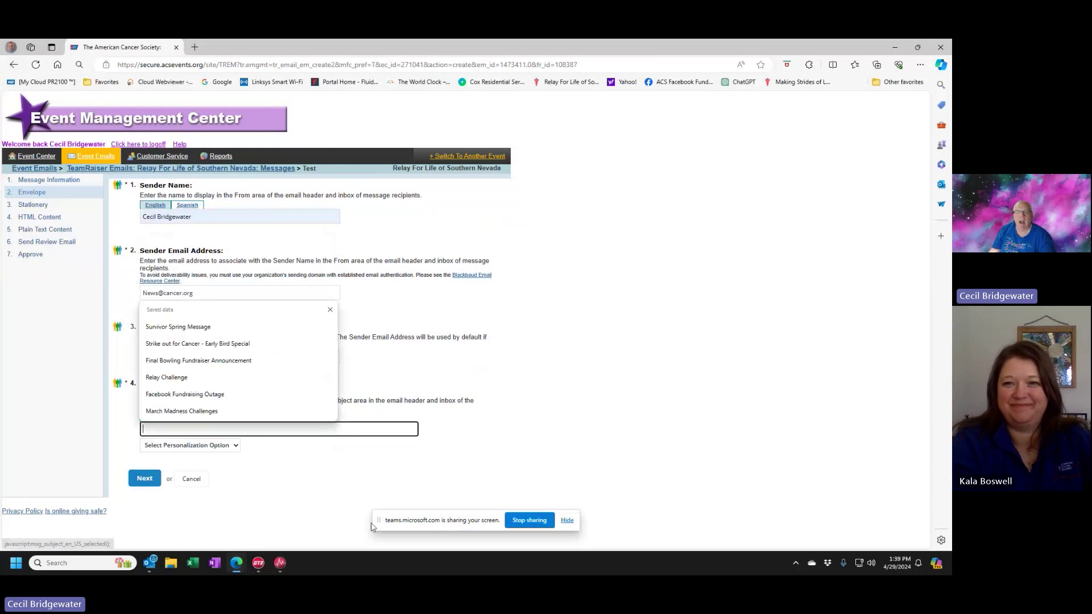
pyautogui.write('Test Subject')
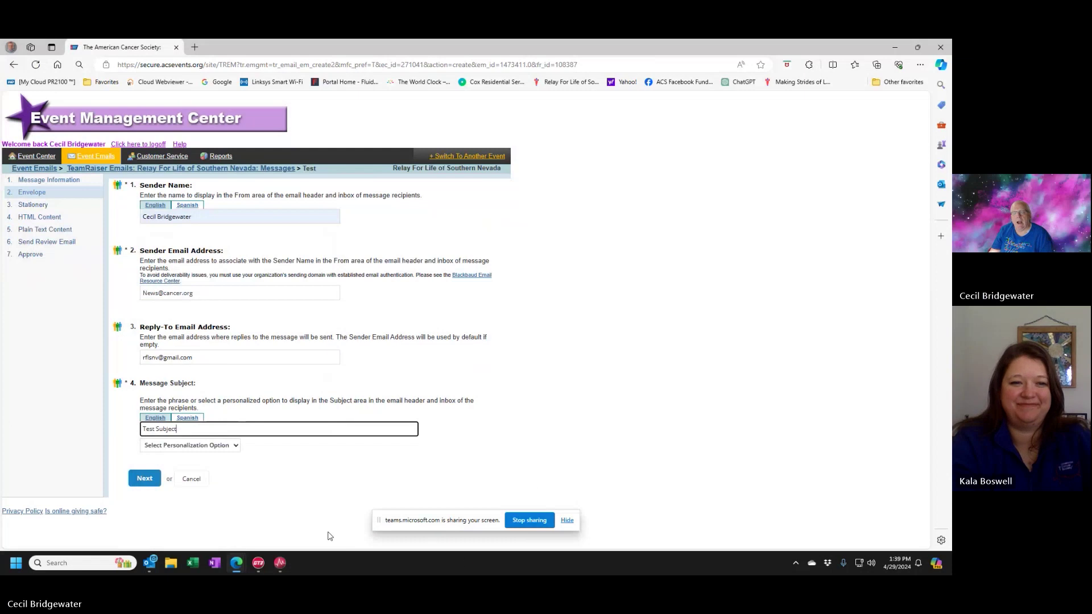
pyautogui.click(144, 483)
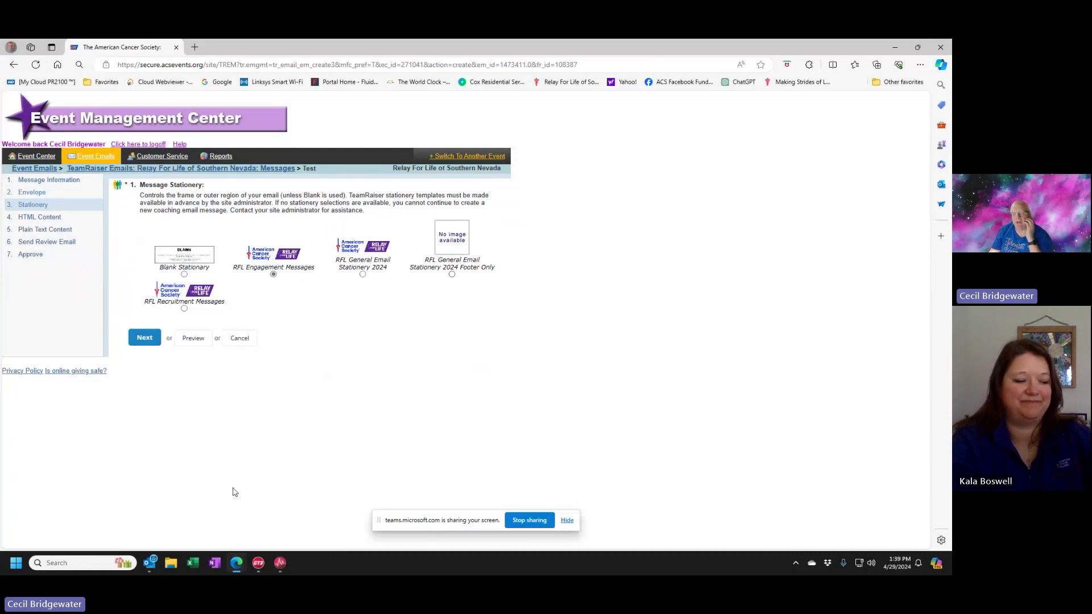
pyautogui.click(145, 338)
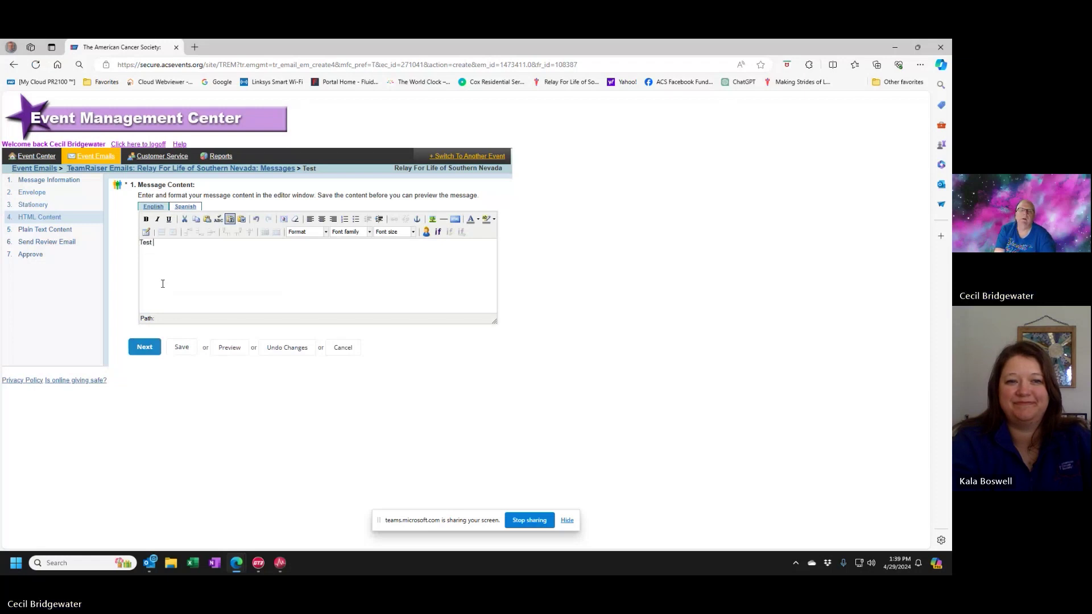
# - Write "Test mesage" as the email's HTML content and make the text bold
pyautogui.write('mesage')
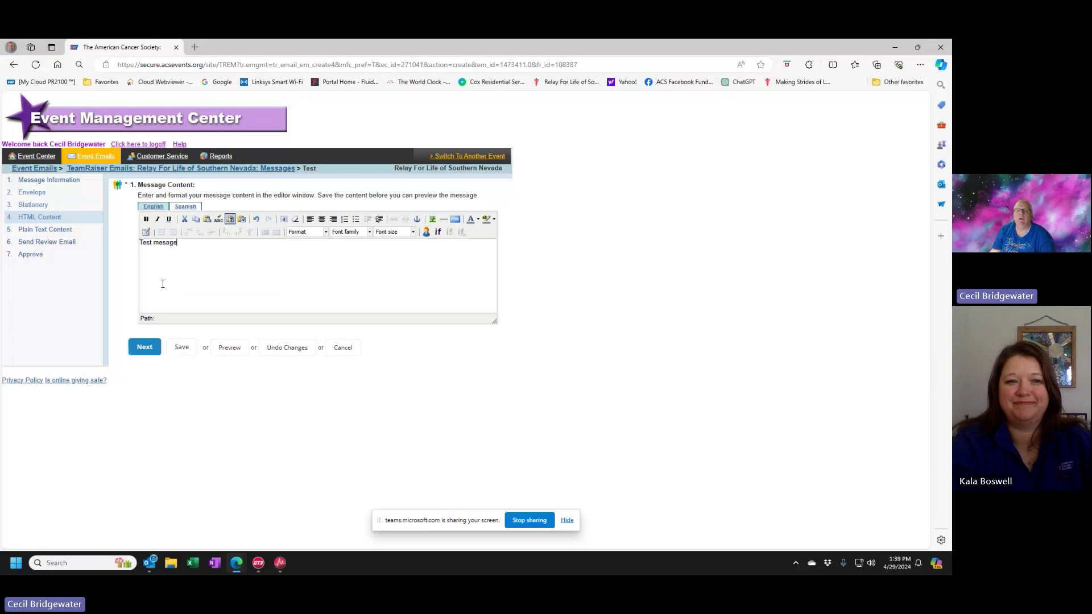
pyautogui.moveTo(180, 243); pyautogui.dragTo(113, 249)
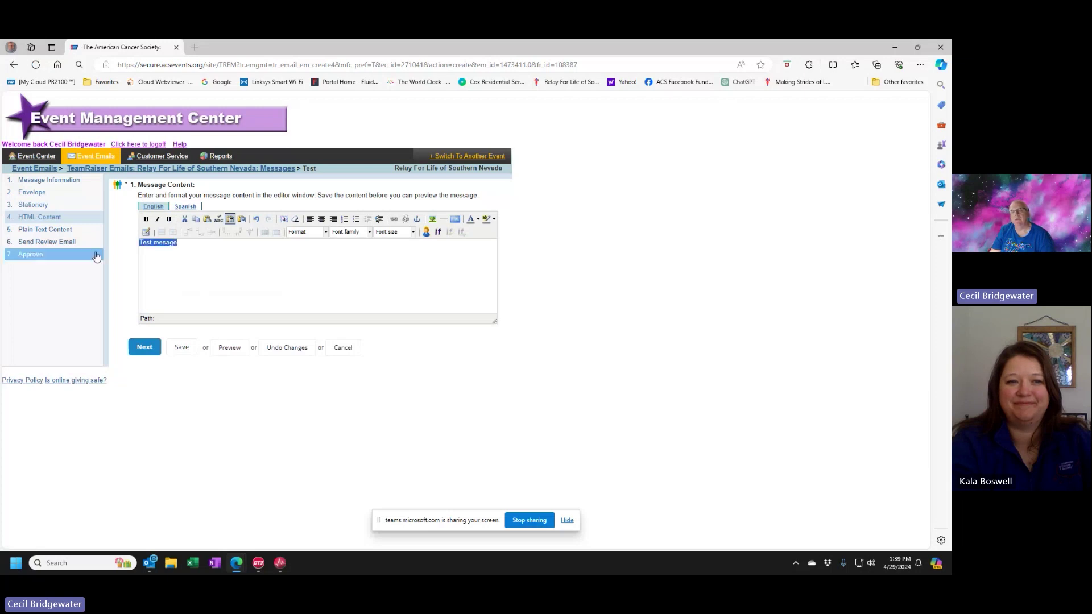
pyautogui.click(145, 220)
pyautogui.click(216, 266)
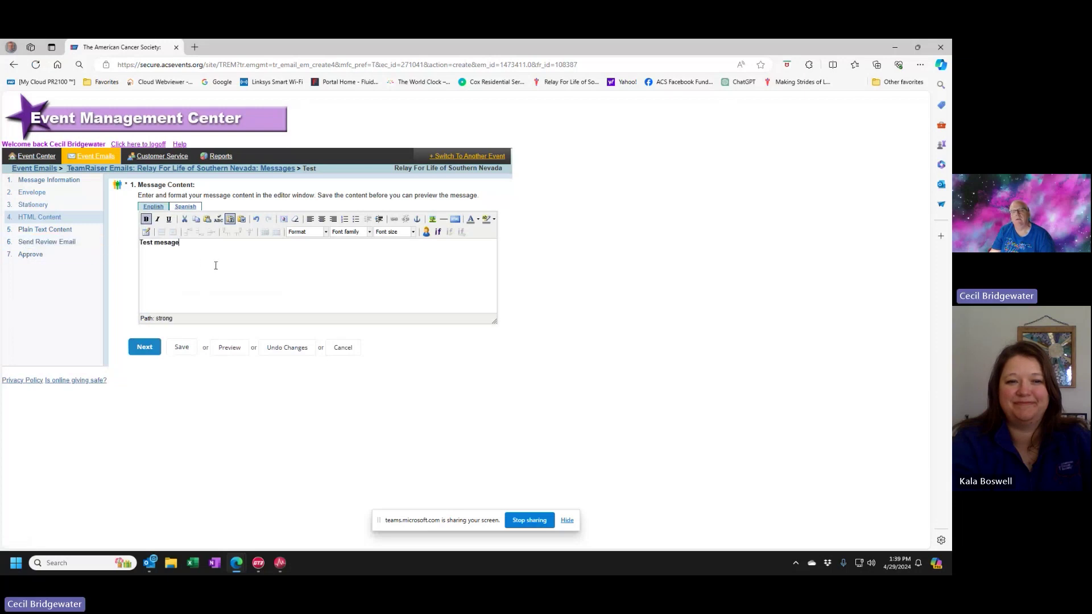
# - Check the image insertion options without adding an image, and save the message content
pyautogui.click(434, 220)
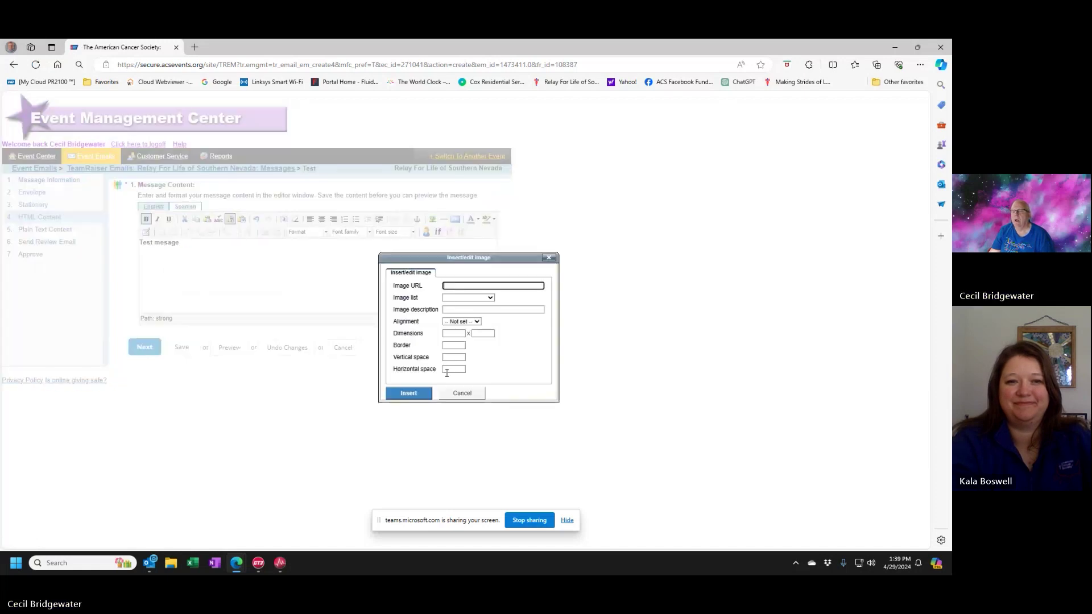
pyautogui.click(462, 394)
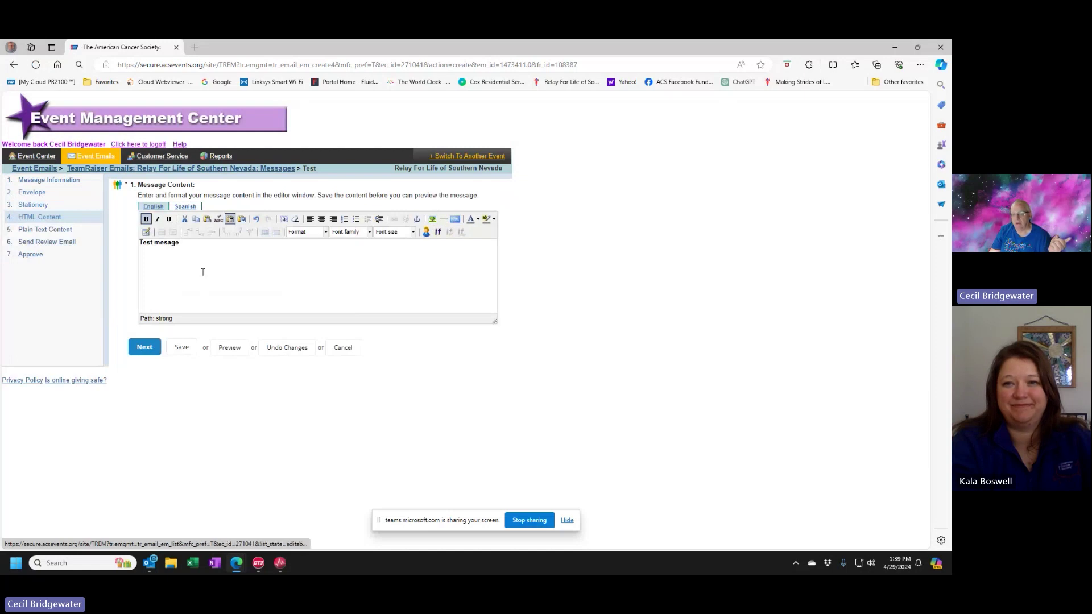
pyautogui.click(181, 348)
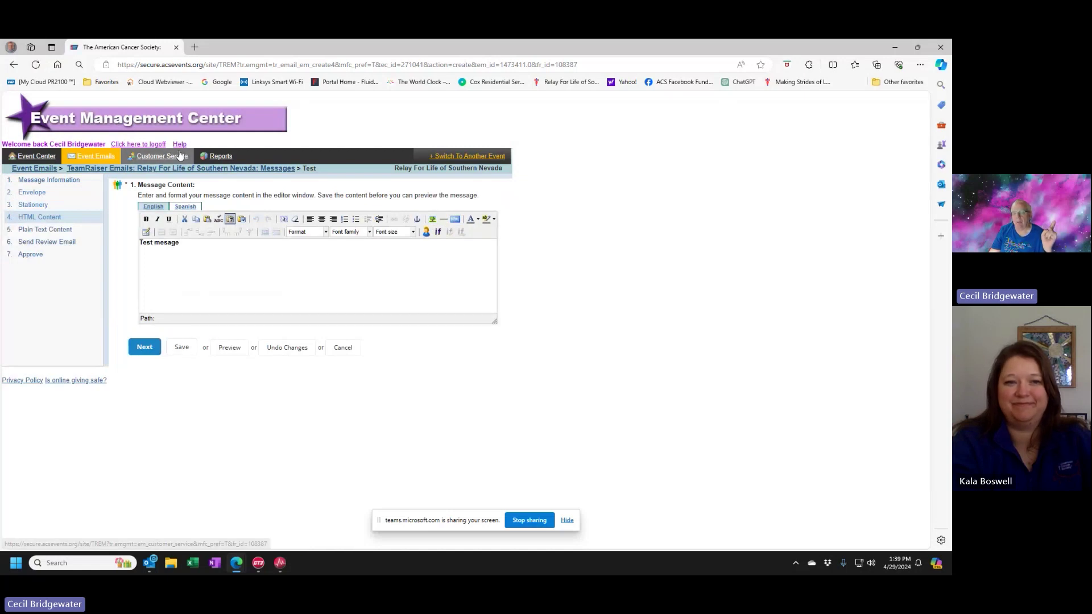
# - Leave the email editor for the Event Center and open the event library's documents list
pyautogui.click(162, 155)
pyautogui.click(91, 156)
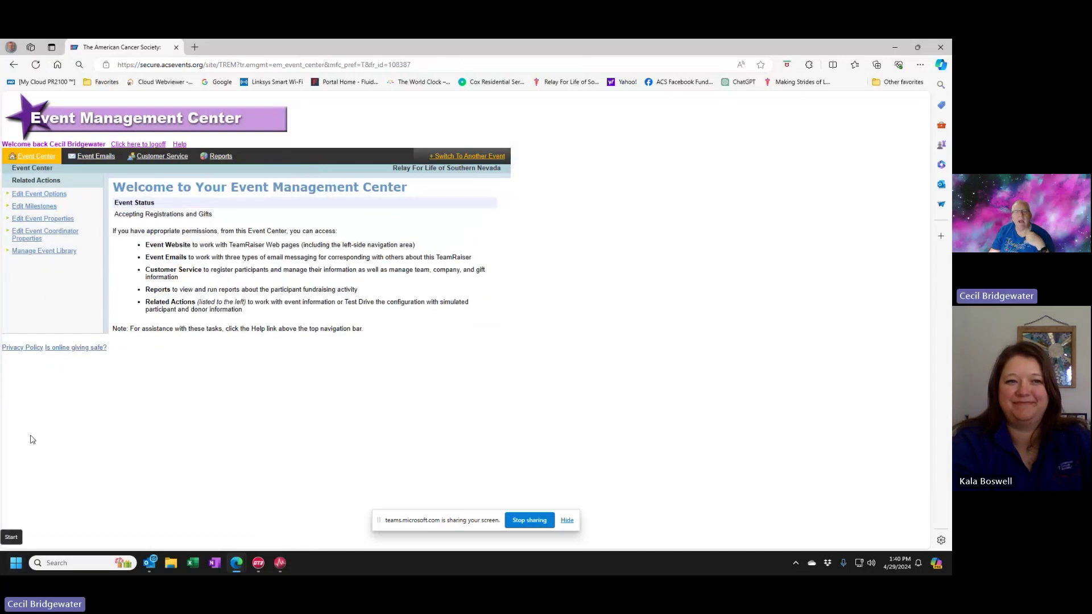
pyautogui.click(56, 257)
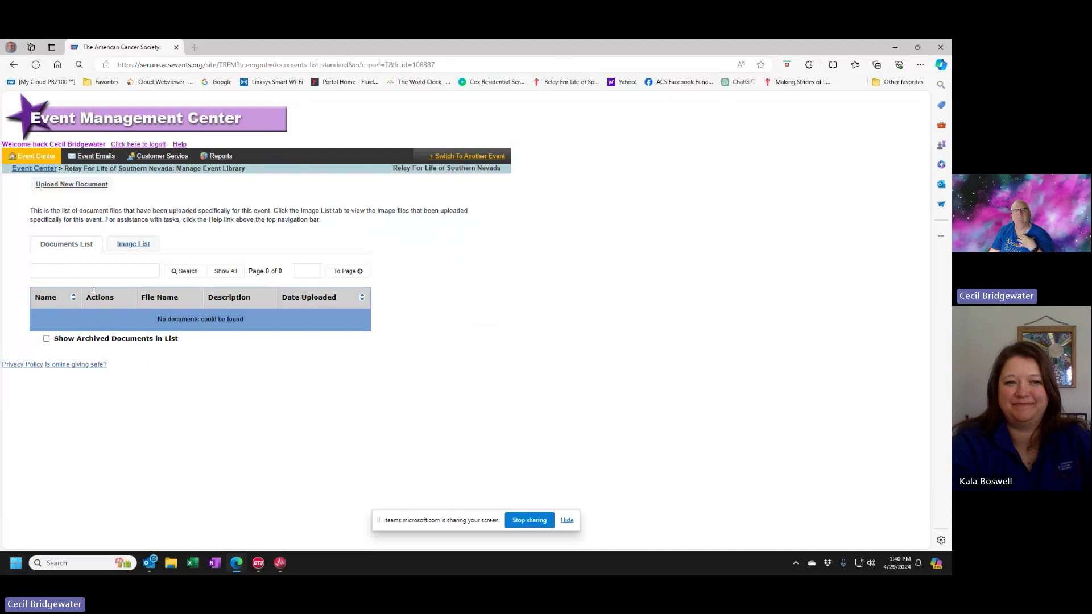
# - Check the event library's image list, and reopen the Test coaching email for editing at its HTML content
pyautogui.click(128, 244)
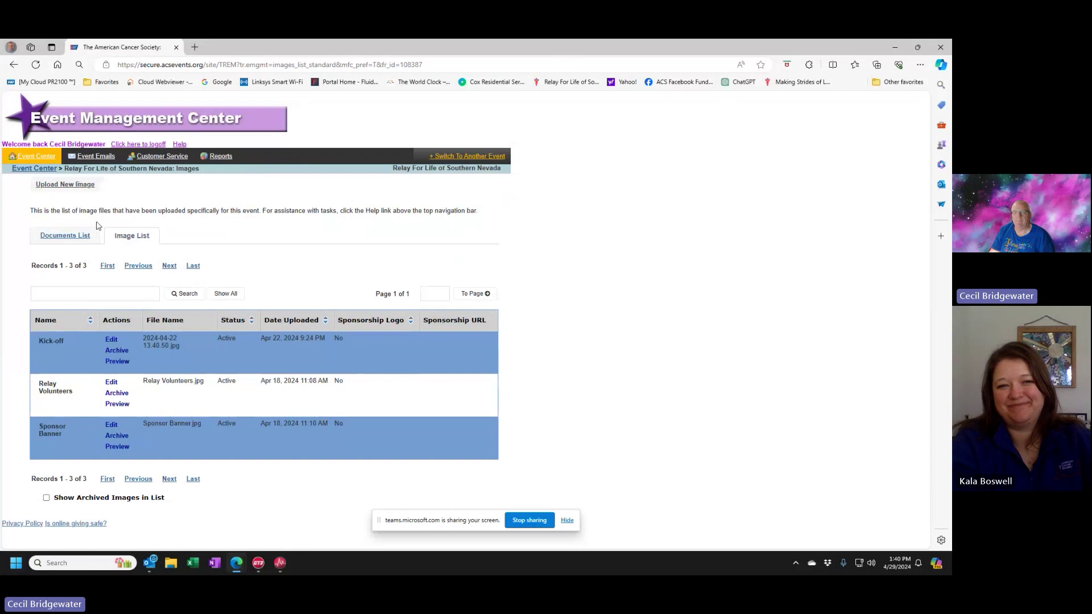
pyautogui.click(95, 157)
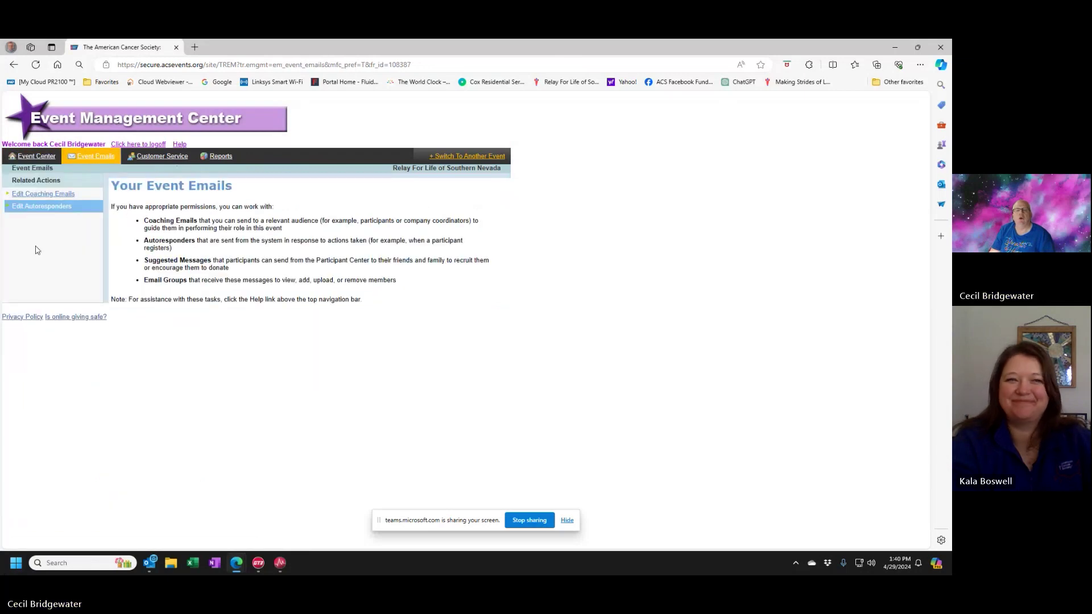
pyautogui.click(47, 195)
pyautogui.click(196, 310)
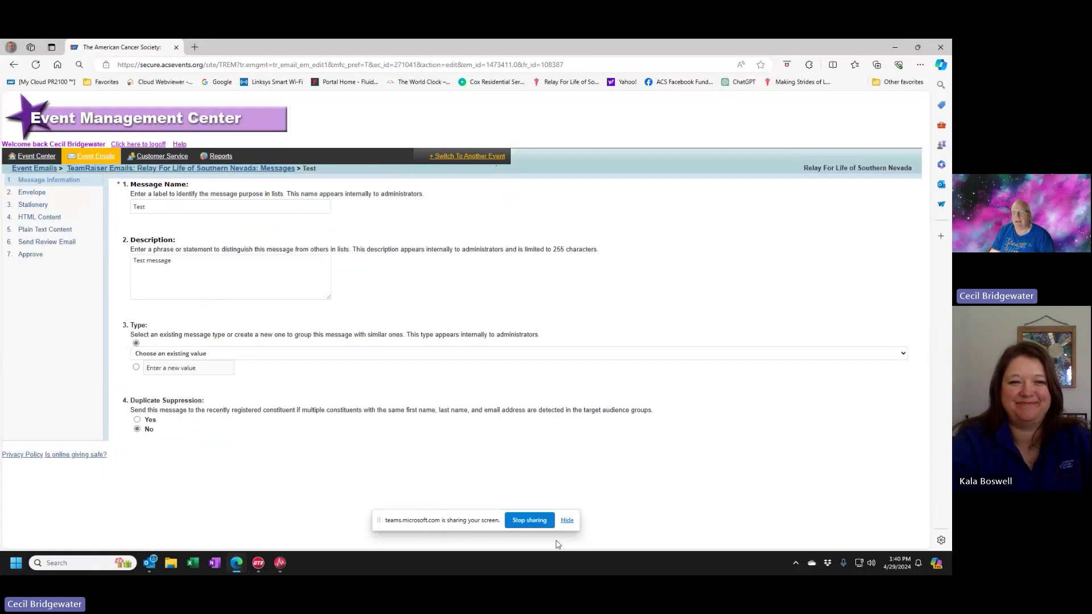
pyautogui.click(144, 455)
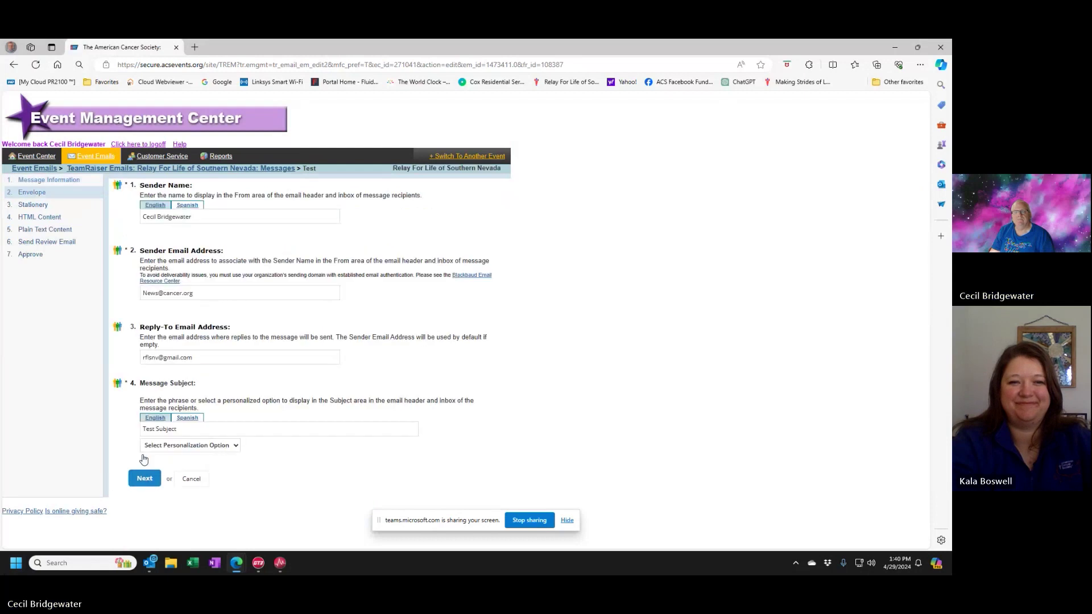
pyautogui.click(144, 479)
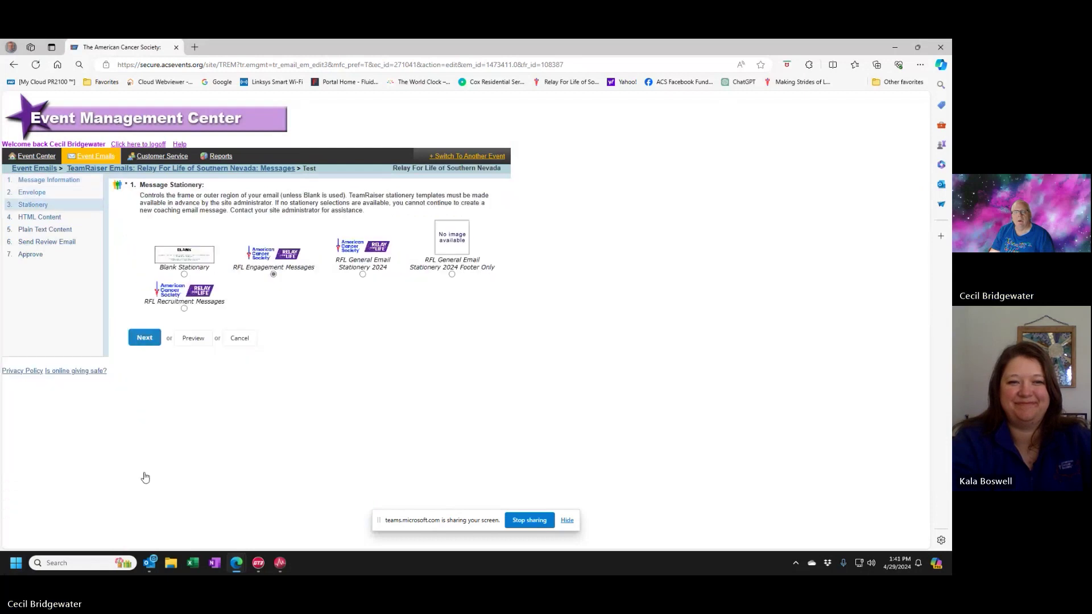
pyautogui.click(146, 338)
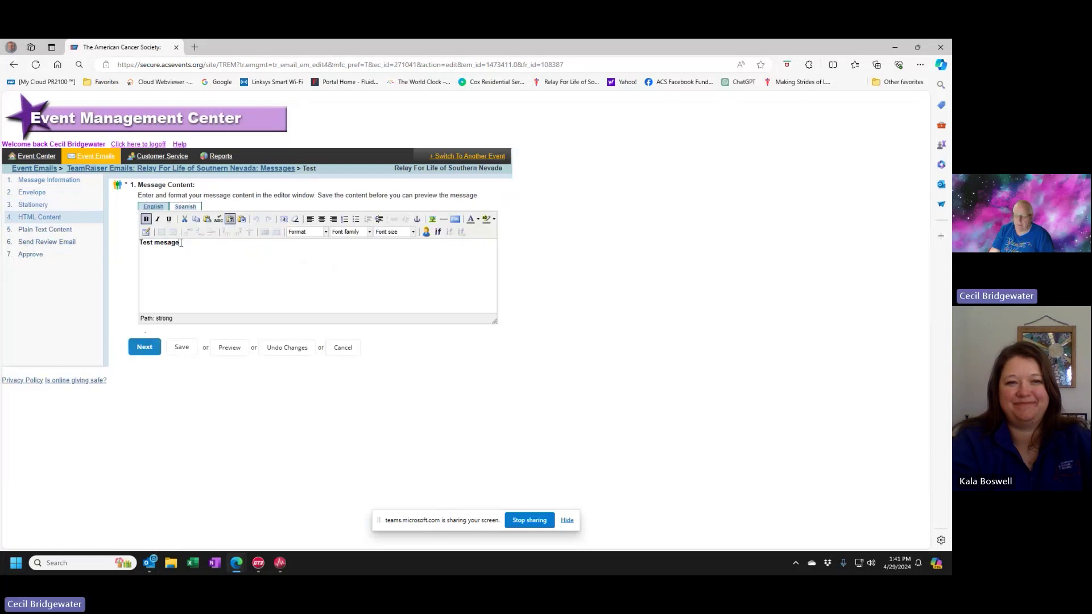
# - Insert the Sponsor Banner image from the image list on a new line below the message text
pyautogui.press('Return')
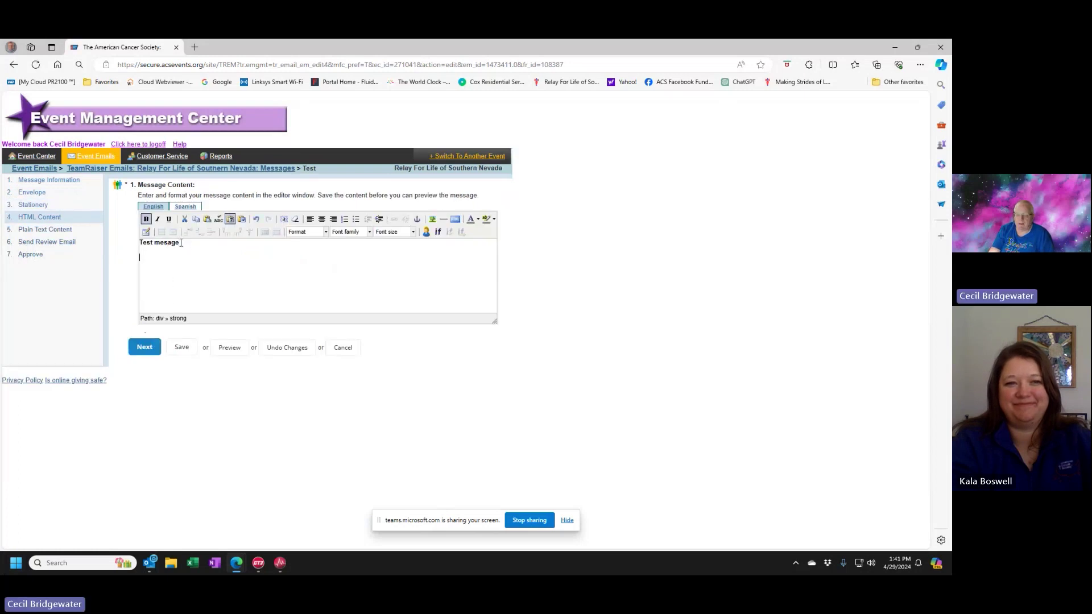
pyautogui.click(434, 220)
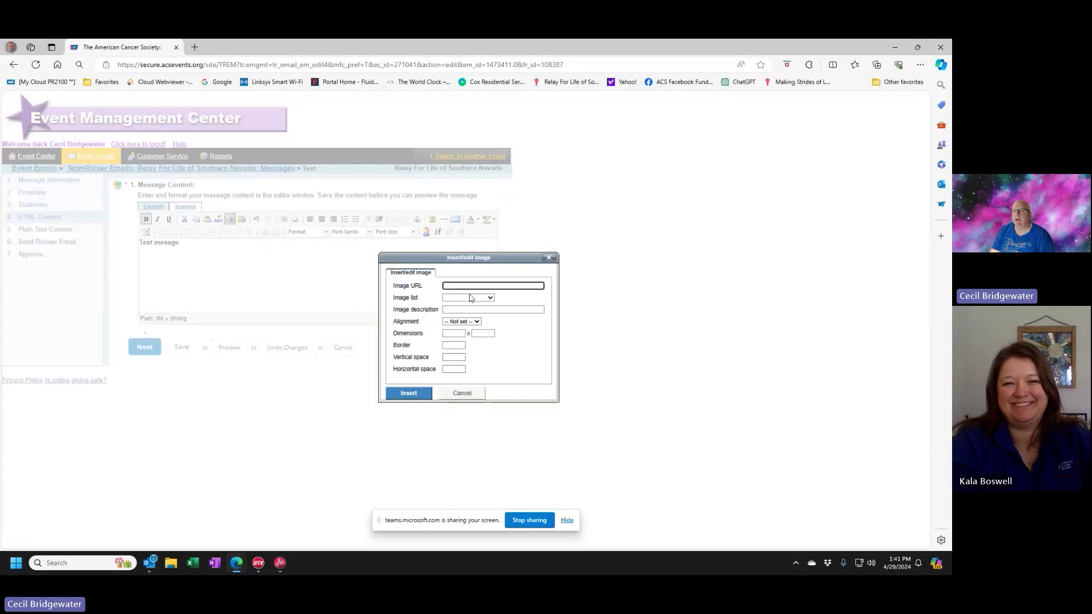
pyautogui.click(492, 298)
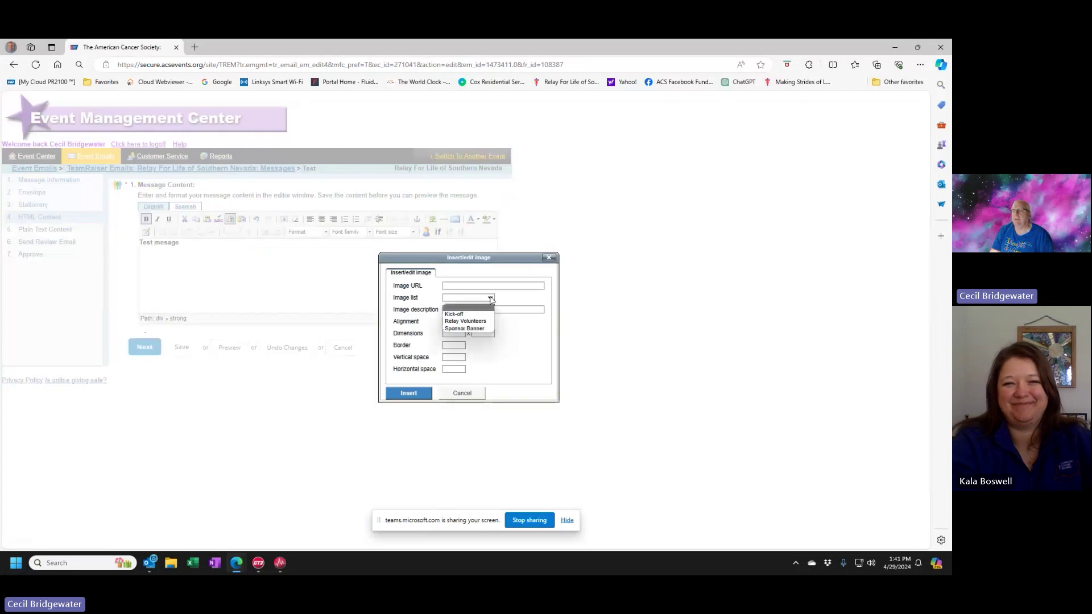
pyautogui.click(481, 331)
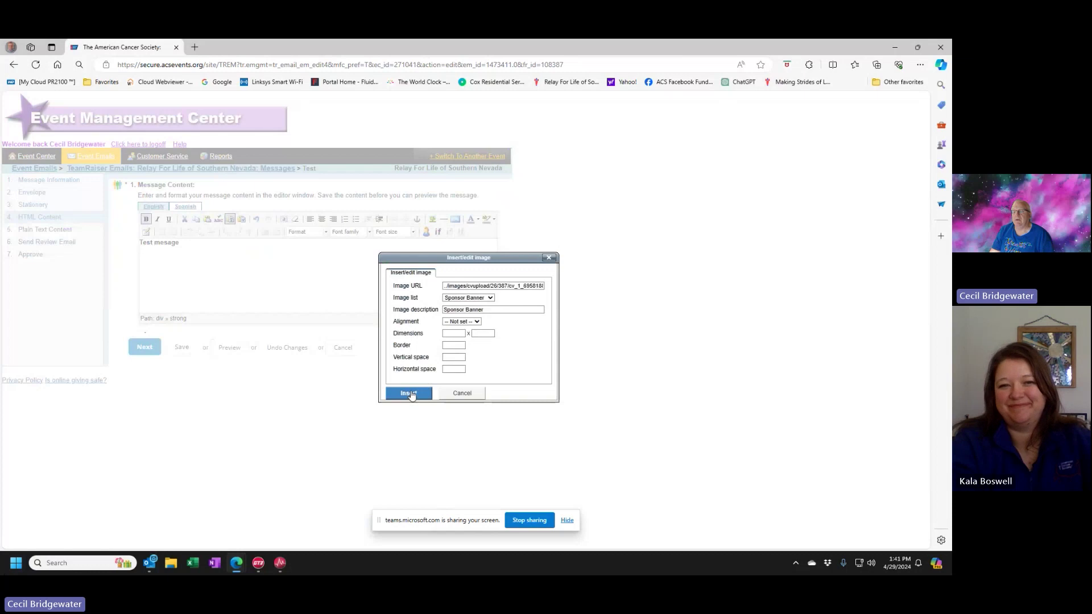
pyautogui.click(405, 393)
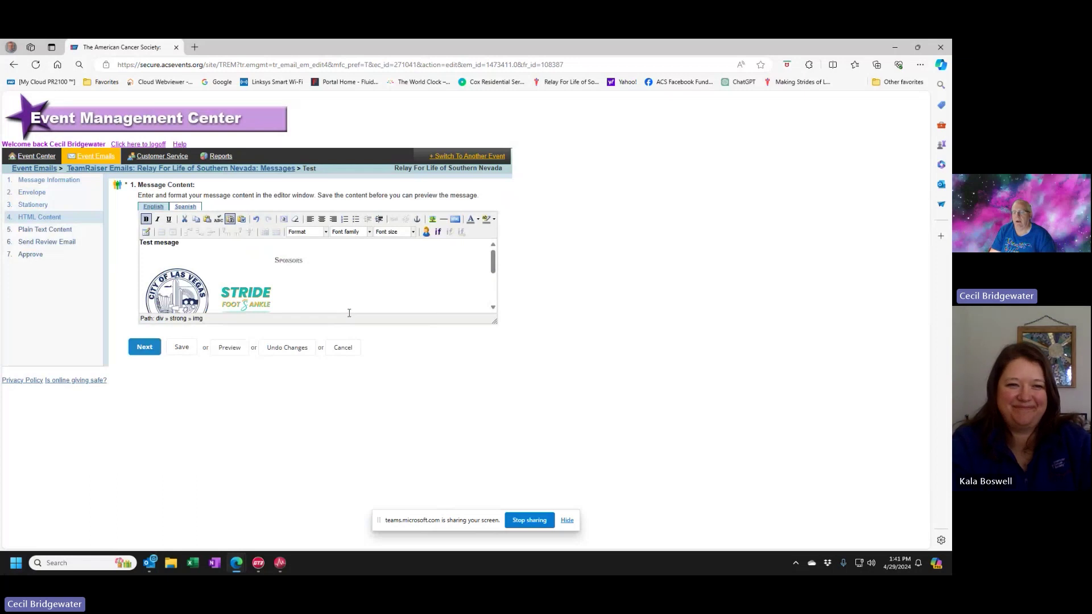
# - Convert the message content to plain text and continue to the review email stage
pyautogui.click(149, 349)
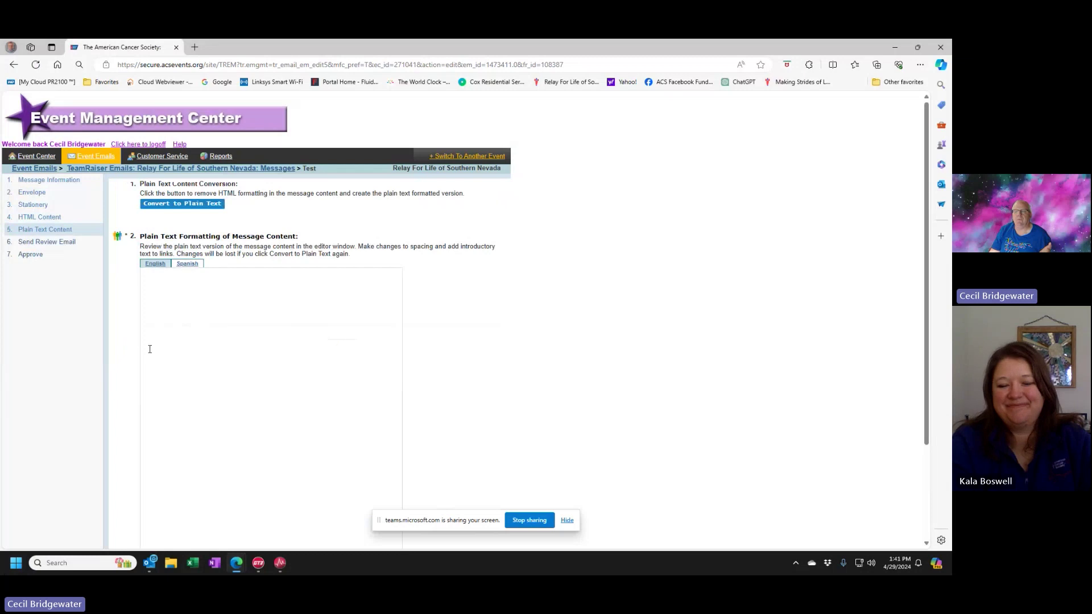
pyautogui.click(178, 204)
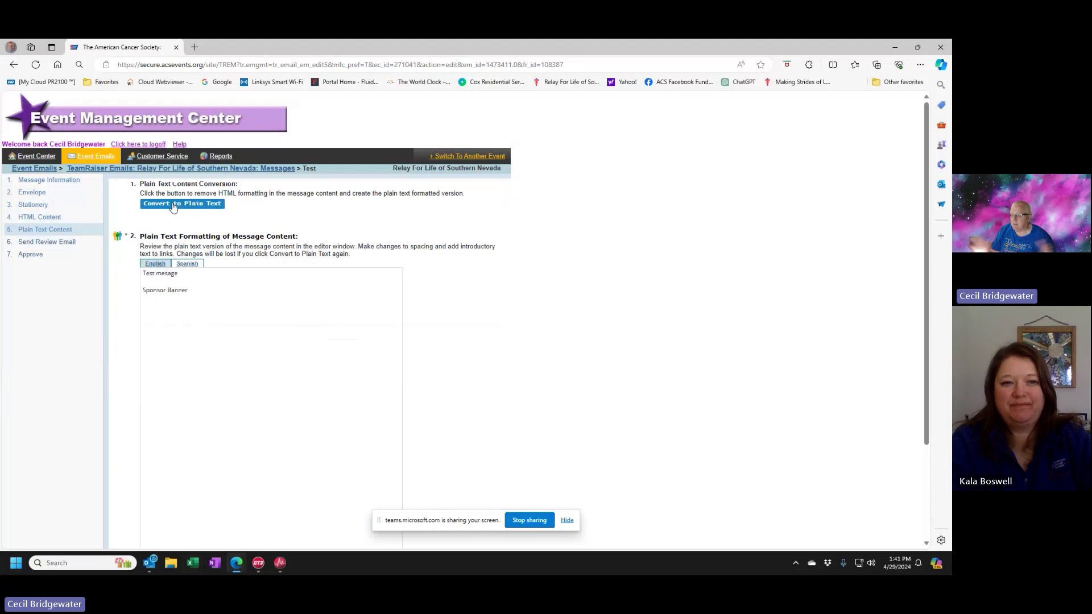
pyautogui.scroll(-2, 216, 388)
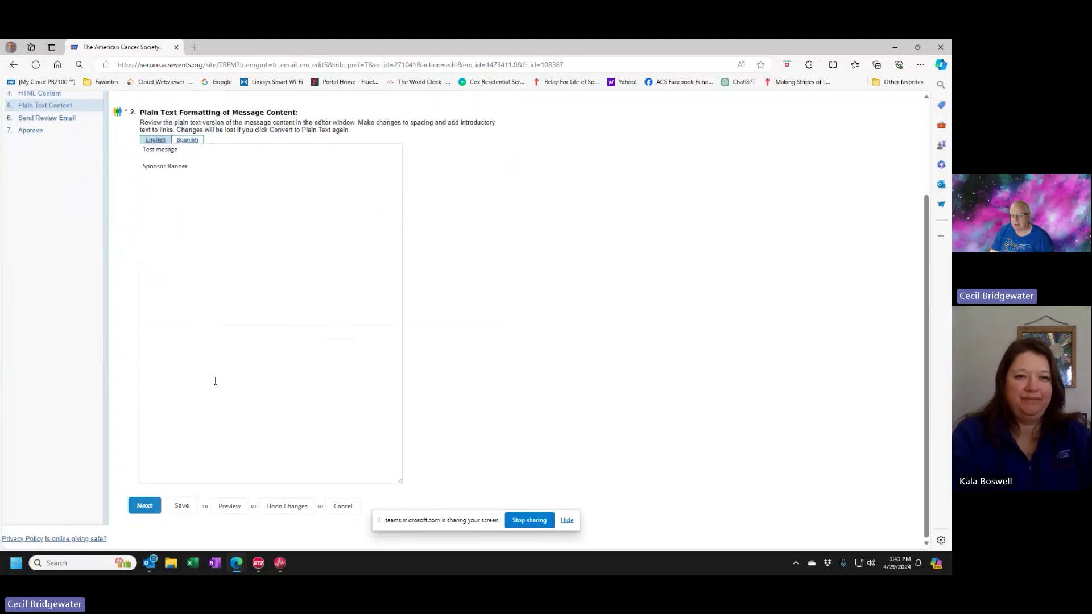
pyautogui.click(144, 506)
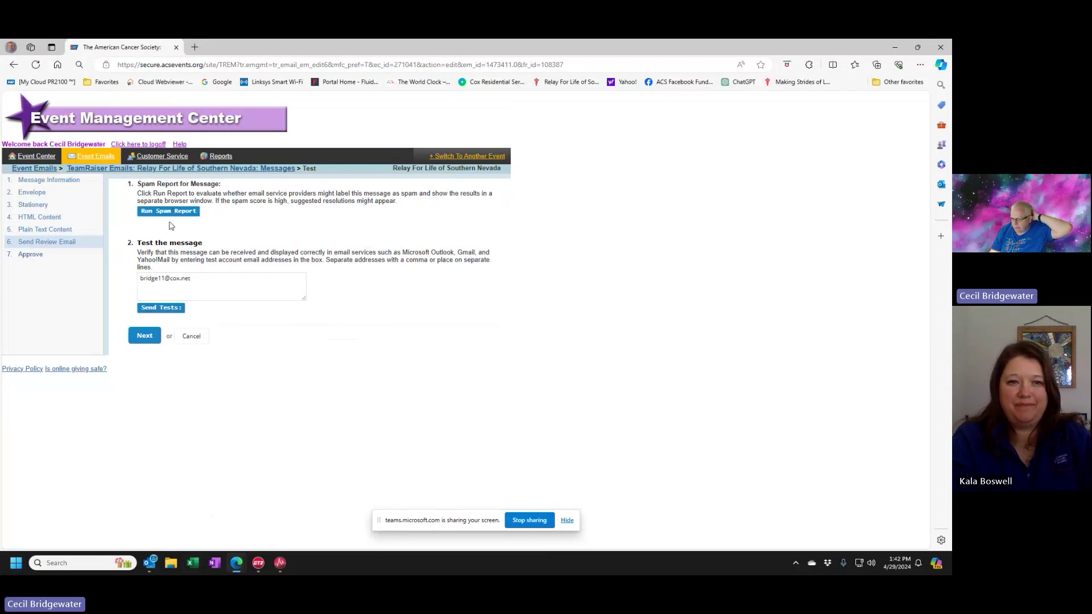
# - Skip the spam report and test email, approve the Test message and finish it
pyautogui.click(148, 337)
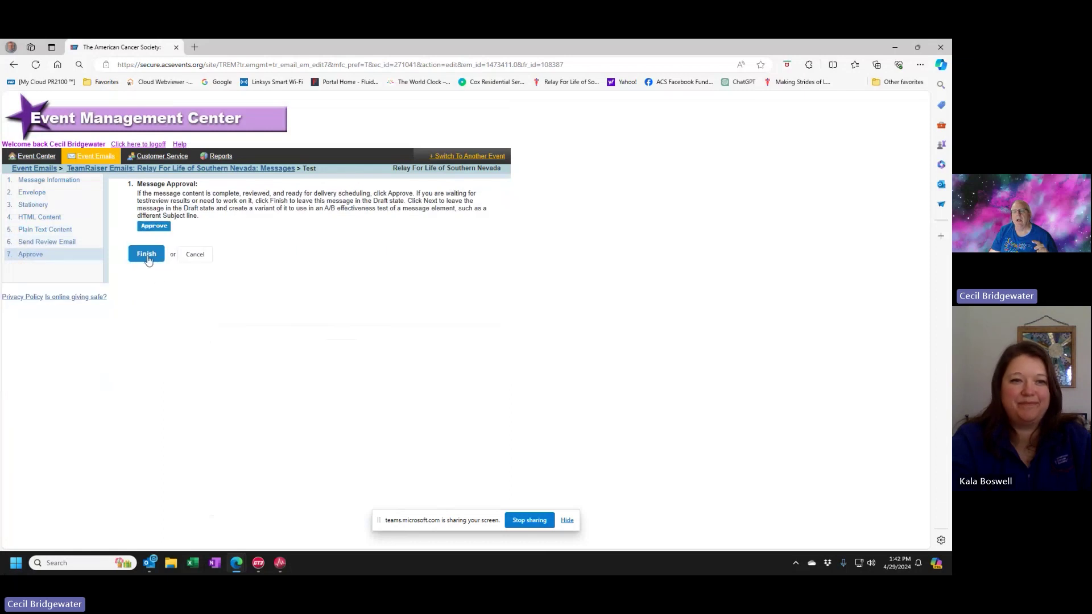
pyautogui.click(158, 226)
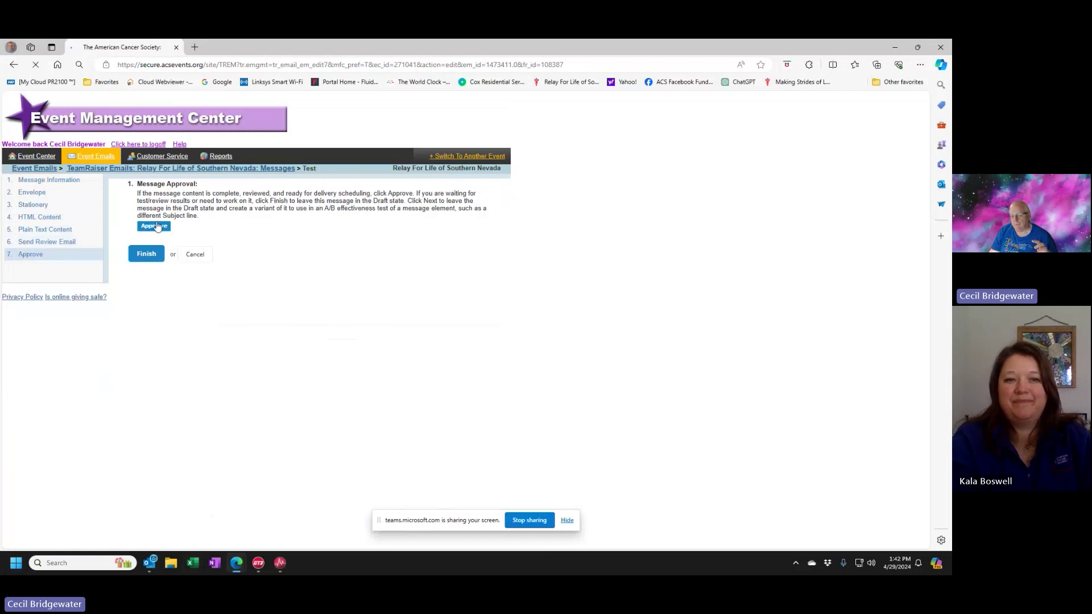
pyautogui.click(156, 267)
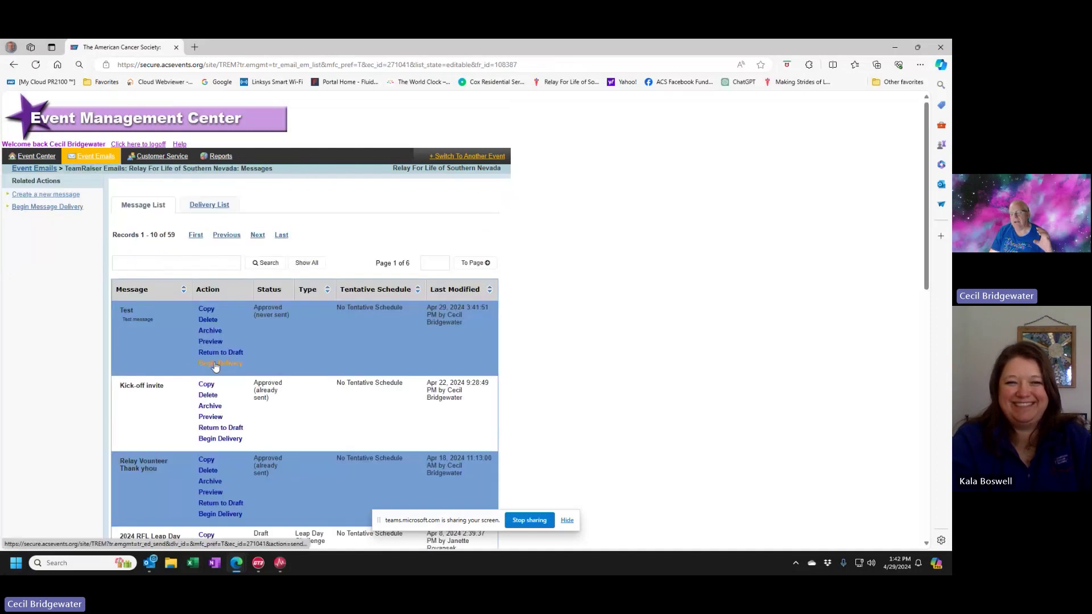
# - Begin delivery of the Test message to current event participants, including all participation types and keeping the default registration filters
pyautogui.click(211, 369)
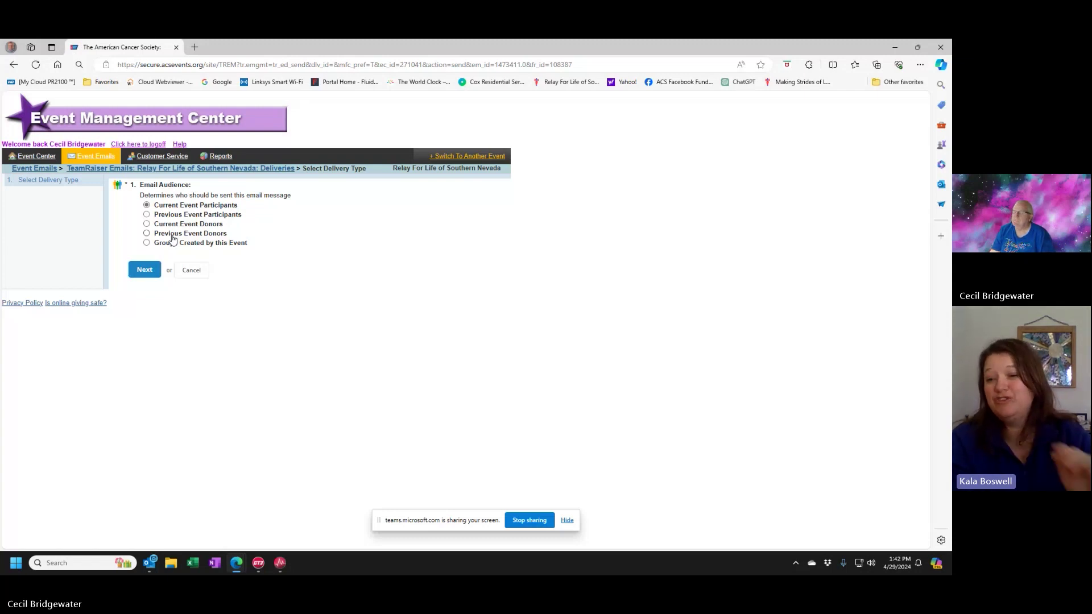
pyautogui.click(147, 274)
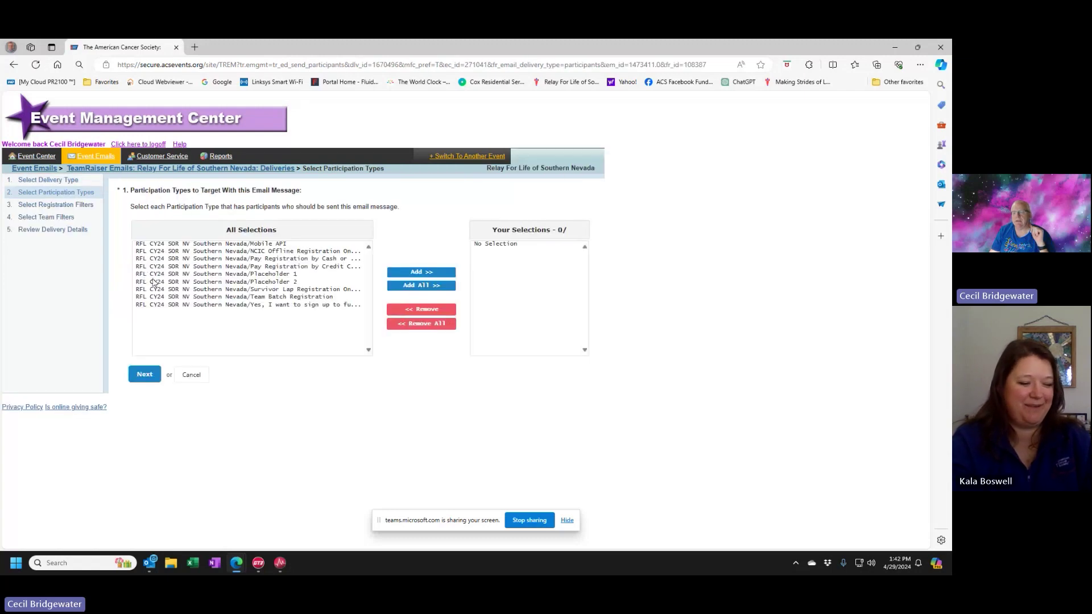
pyautogui.click(405, 285)
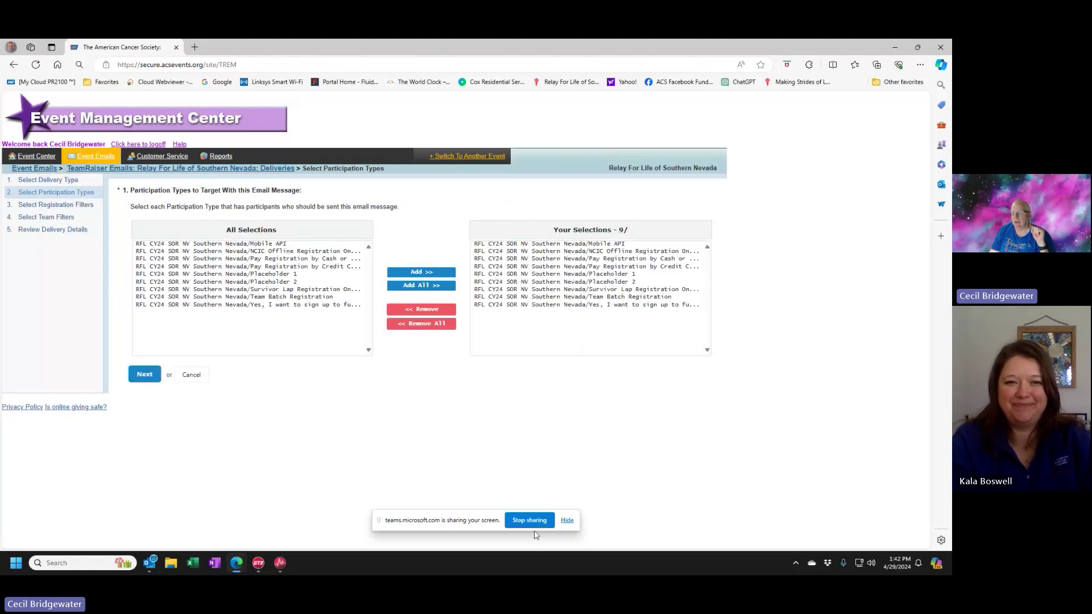
pyautogui.click(135, 376)
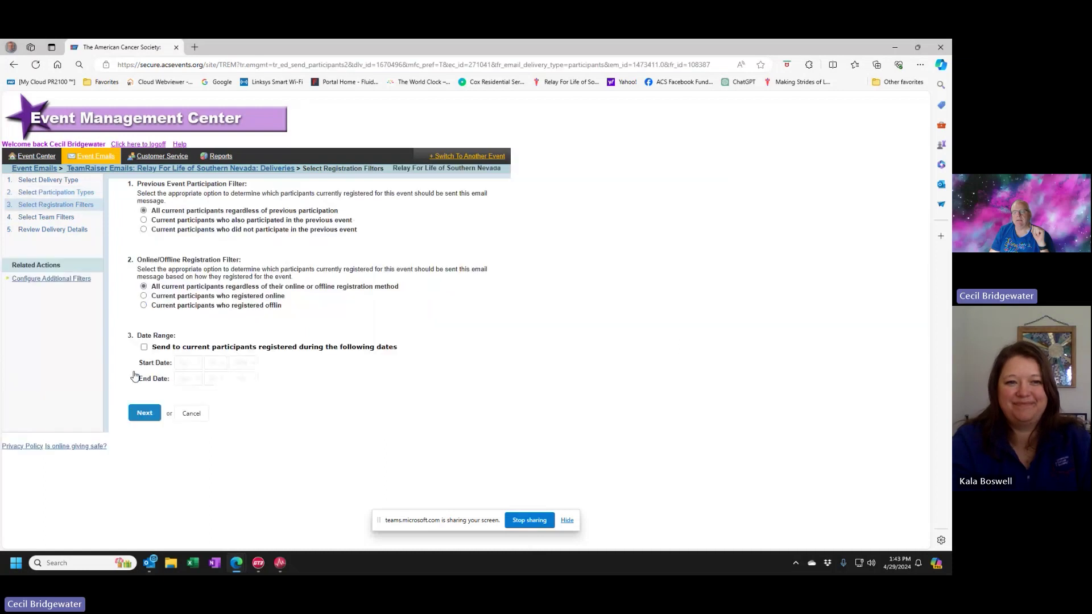
pyautogui.click(151, 414)
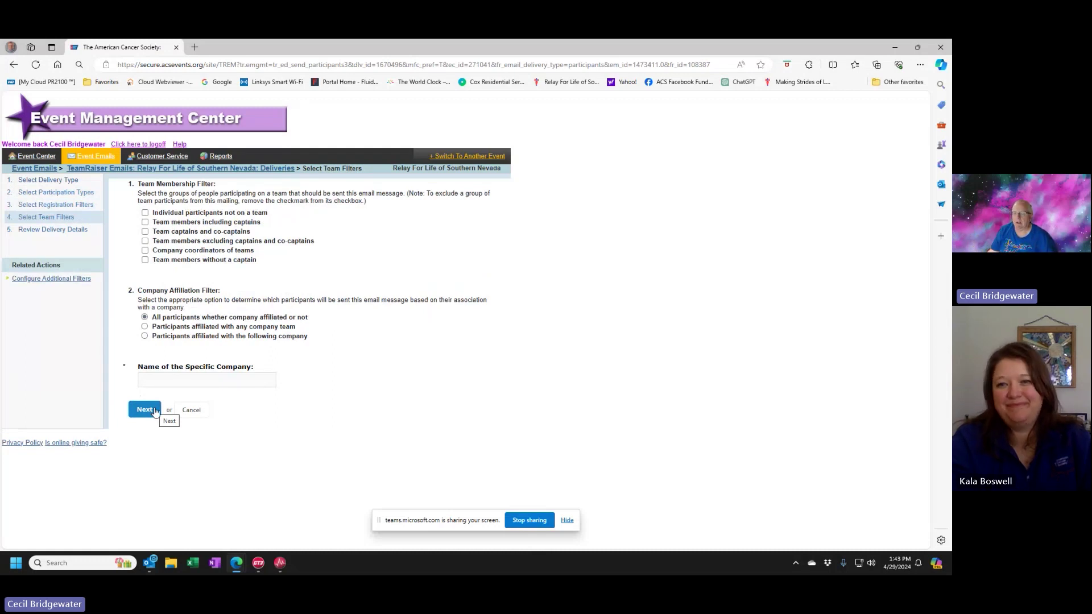
# - Include all six team membership groups in the team filter, keep all company affiliations, and continue to the delivery details
pyautogui.click(145, 213)
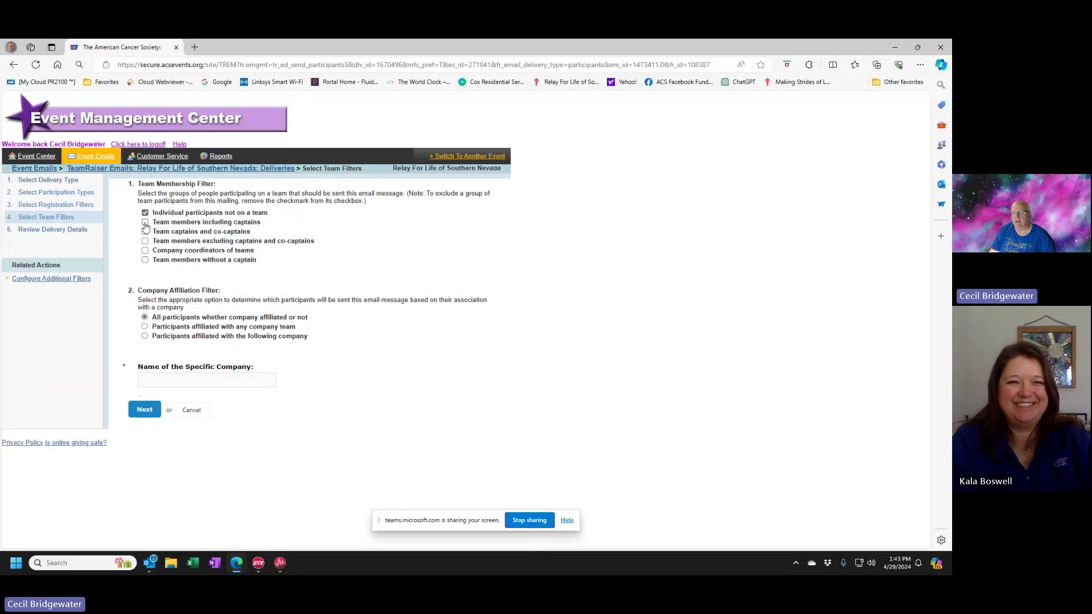
pyautogui.click(145, 223)
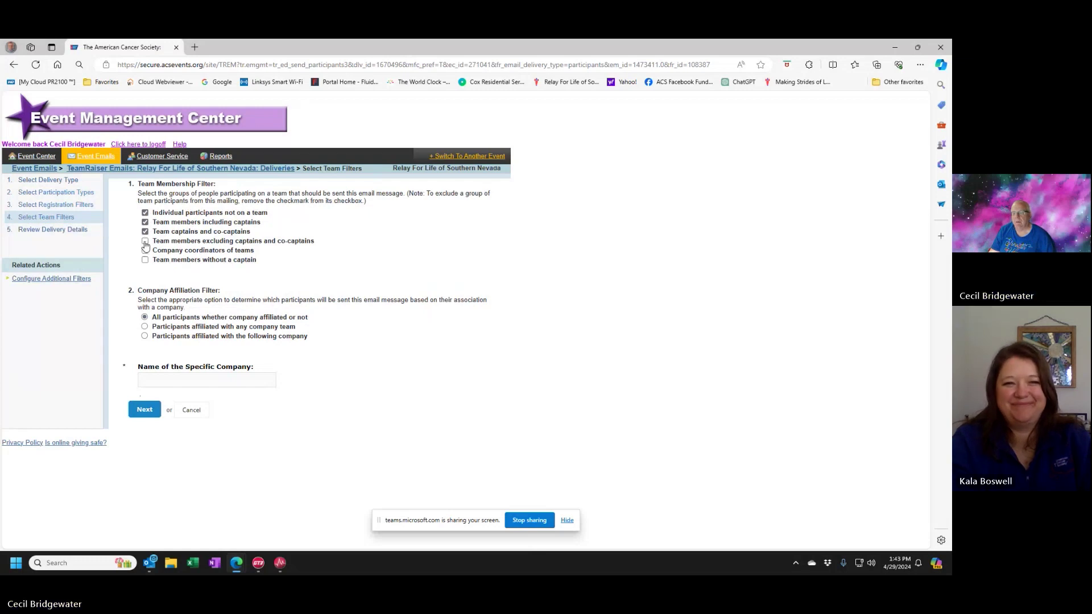
pyautogui.click(145, 242)
pyautogui.click(145, 250)
pyautogui.click(145, 260)
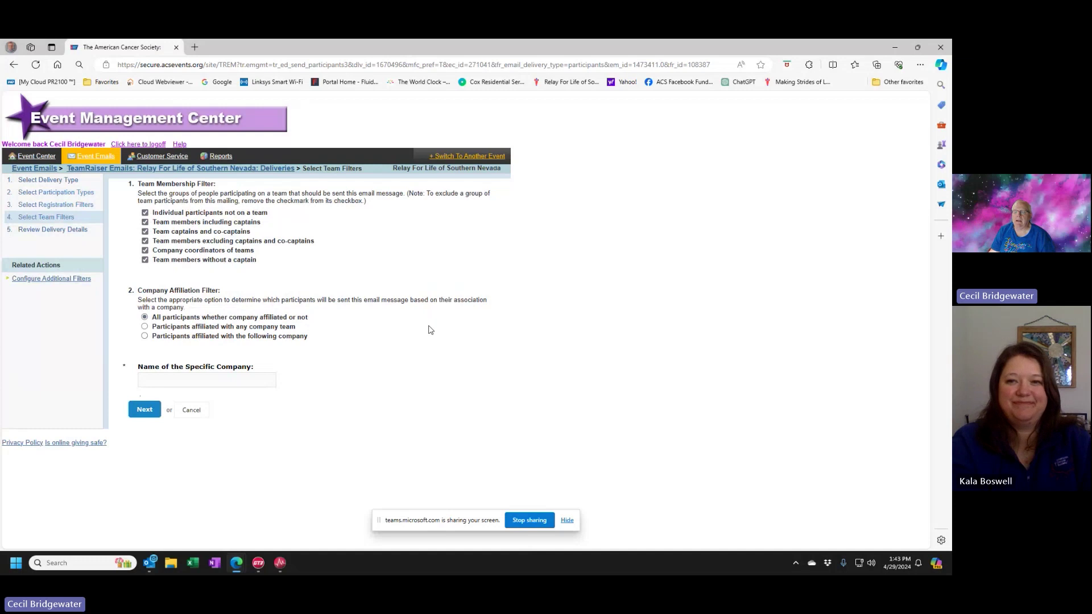
pyautogui.click(144, 409)
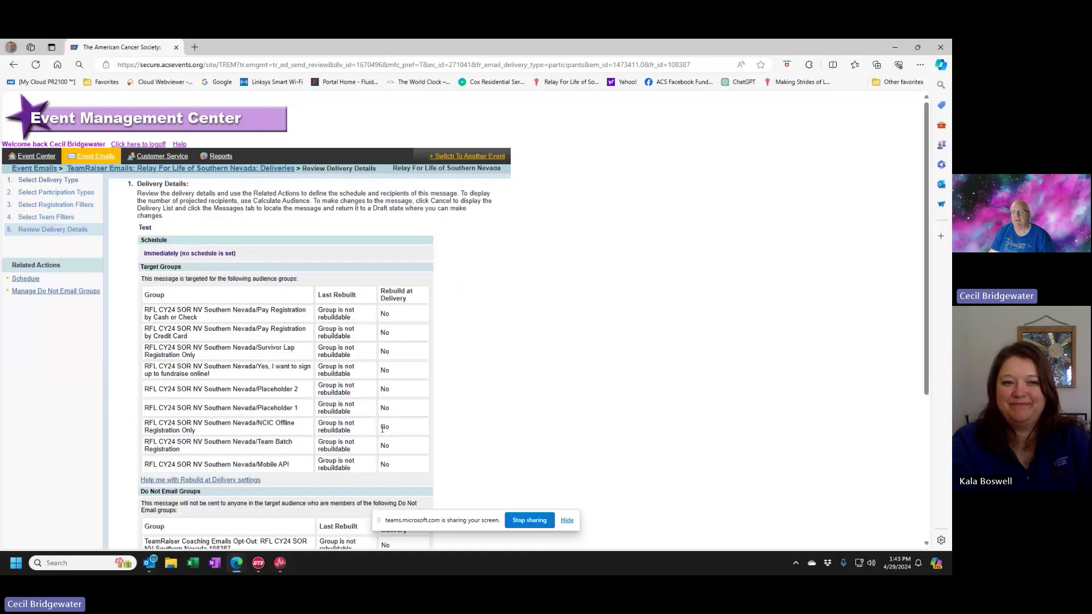
# - Review the delivery's target groups, filters and send option, and cancel without sending the message
pyautogui.scroll(-4, 465, 386)
pyautogui.scroll(-1, 465, 387)
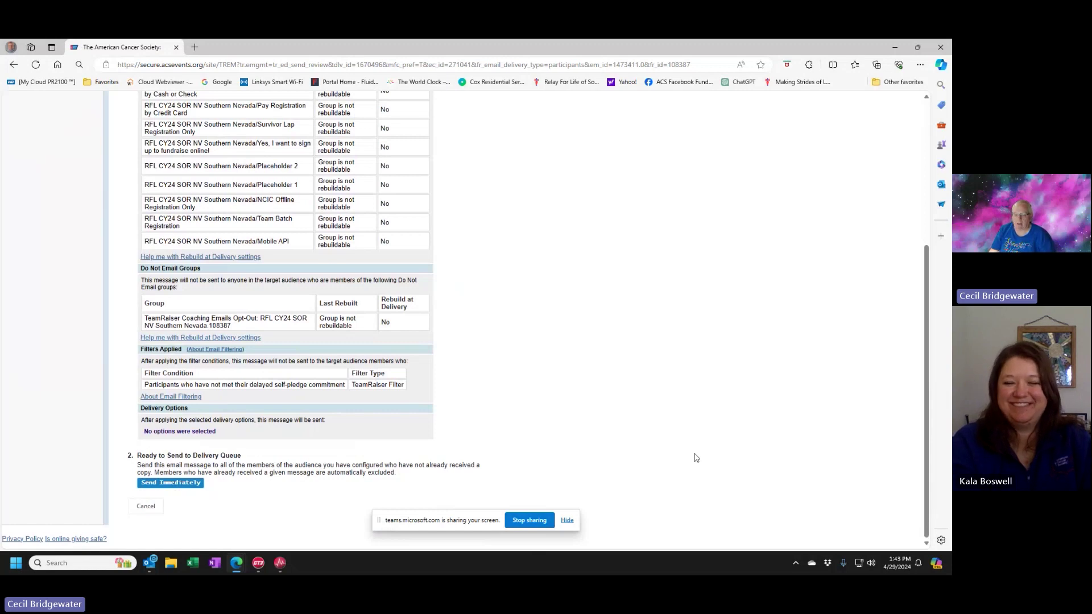
pyautogui.click(147, 507)
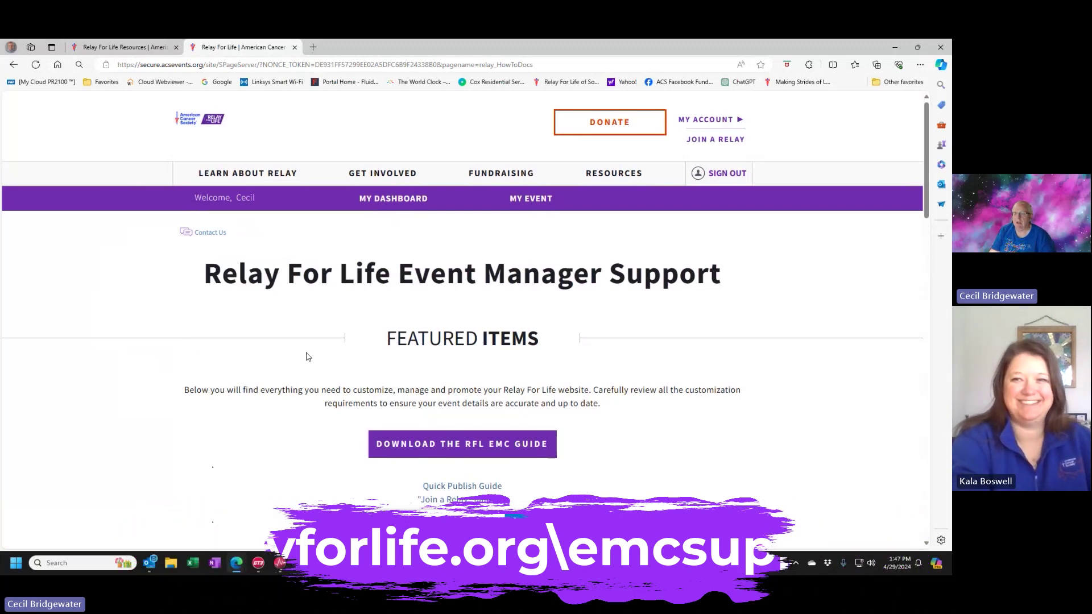
# - Open the Manage Participants chapter from the Event Management Center step-by-step instructions and read through its participant search and gift history sections
pyautogui.scroll(-4, 310, 356)
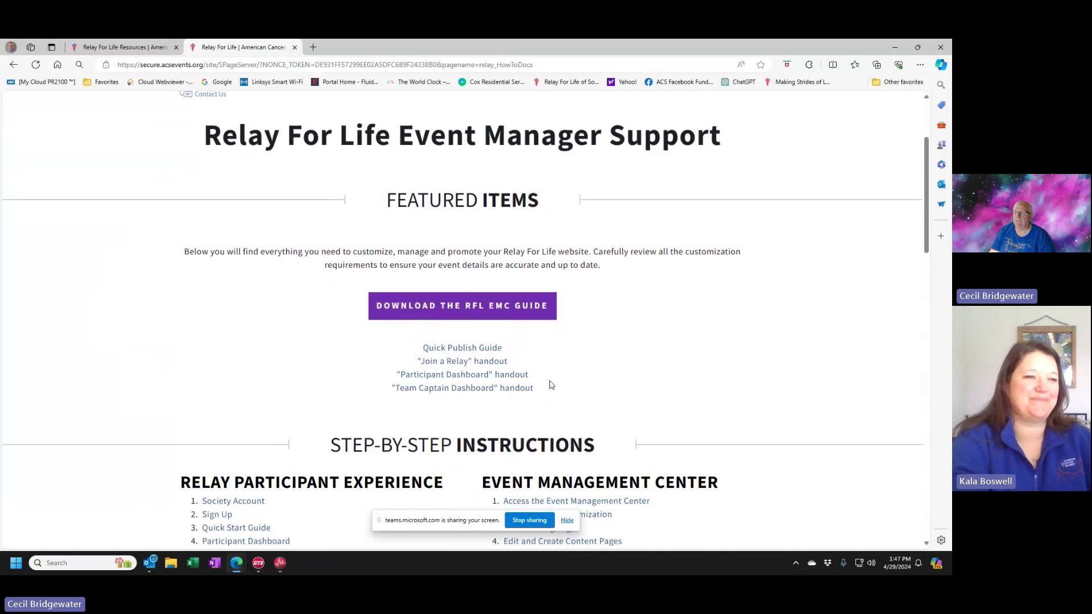
pyautogui.scroll(-1, 550, 386)
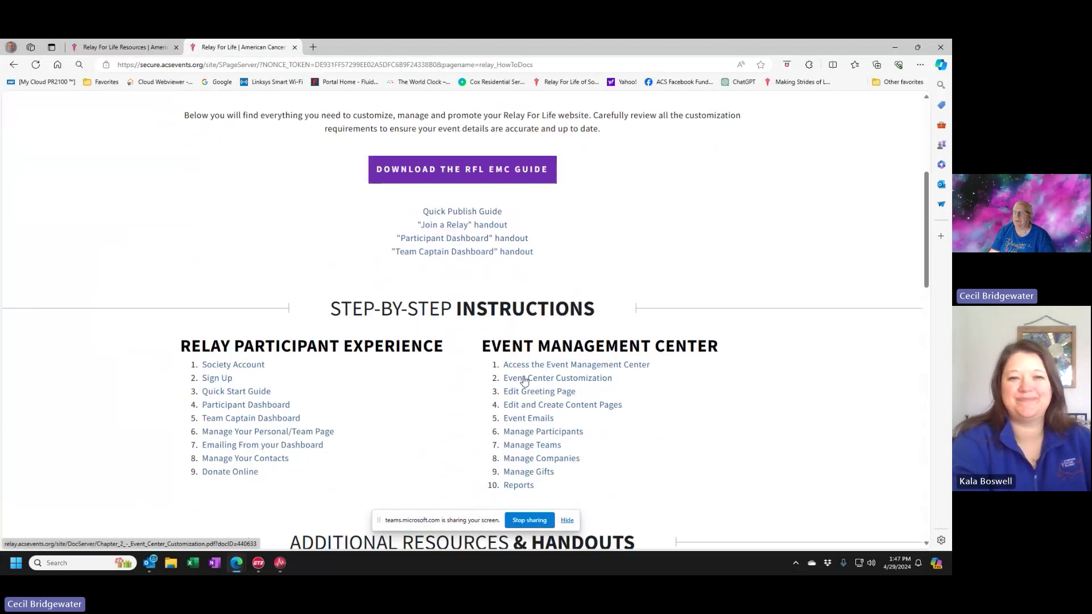
pyautogui.scroll(-3, 530, 377)
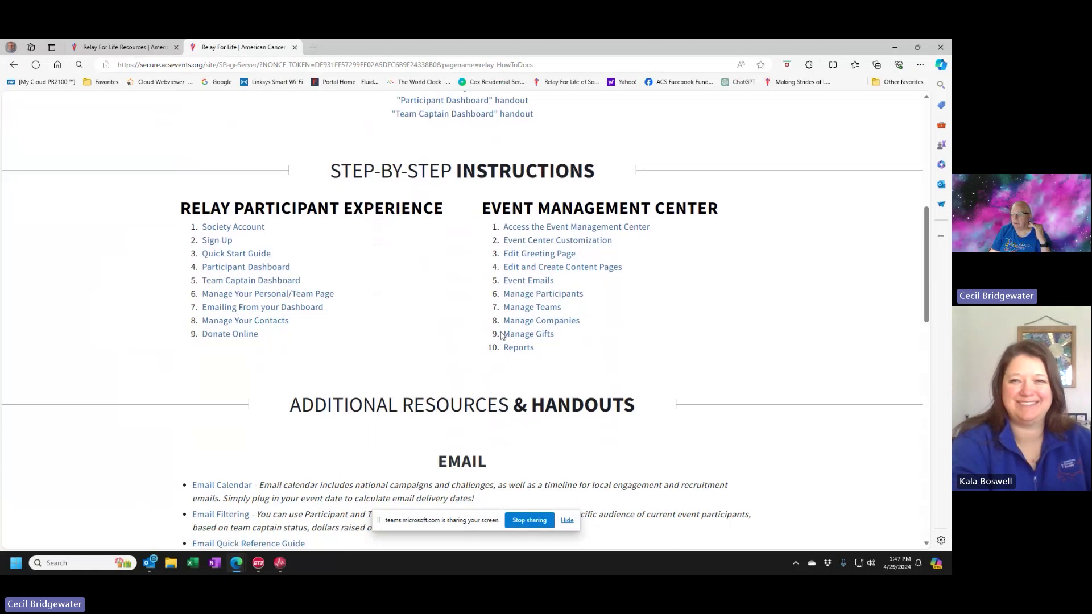
pyautogui.click(538, 297)
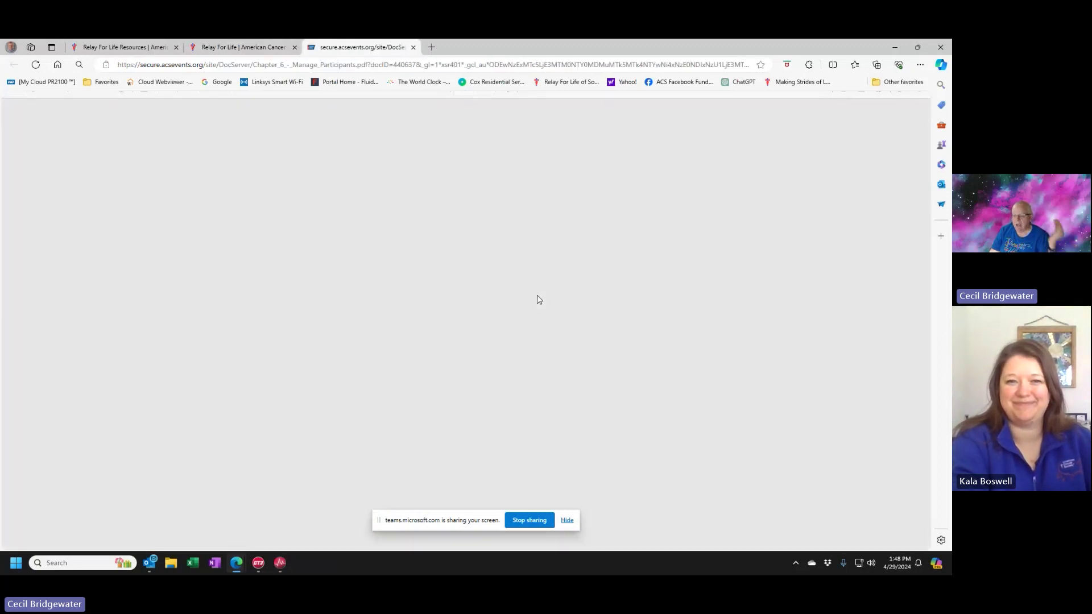
pyautogui.scroll(-10, 539, 300)
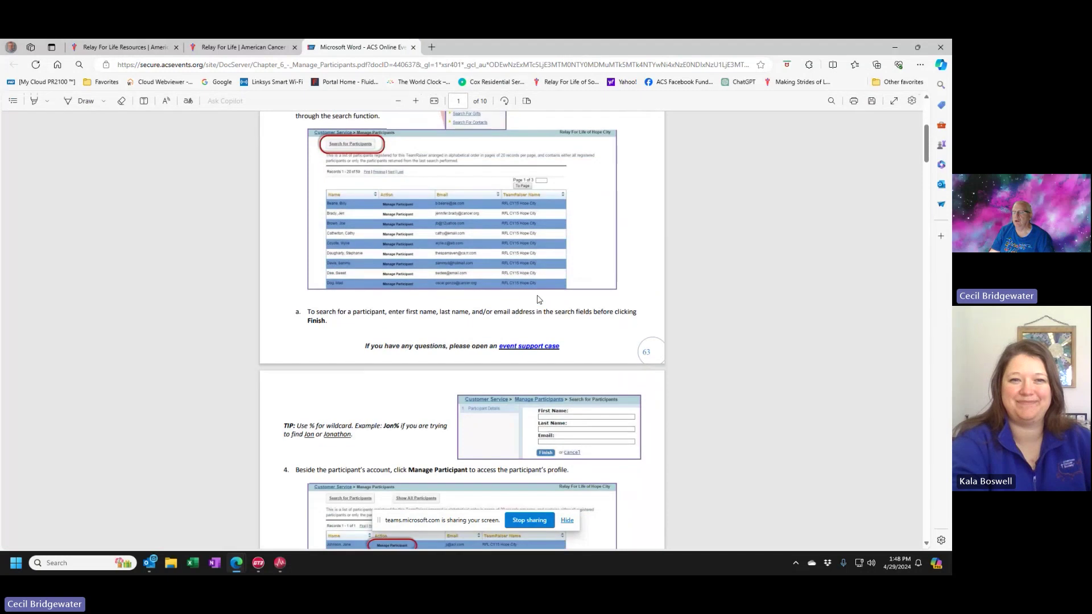
pyautogui.scroll(-4, 539, 300)
pyautogui.scroll(-4, 538, 300)
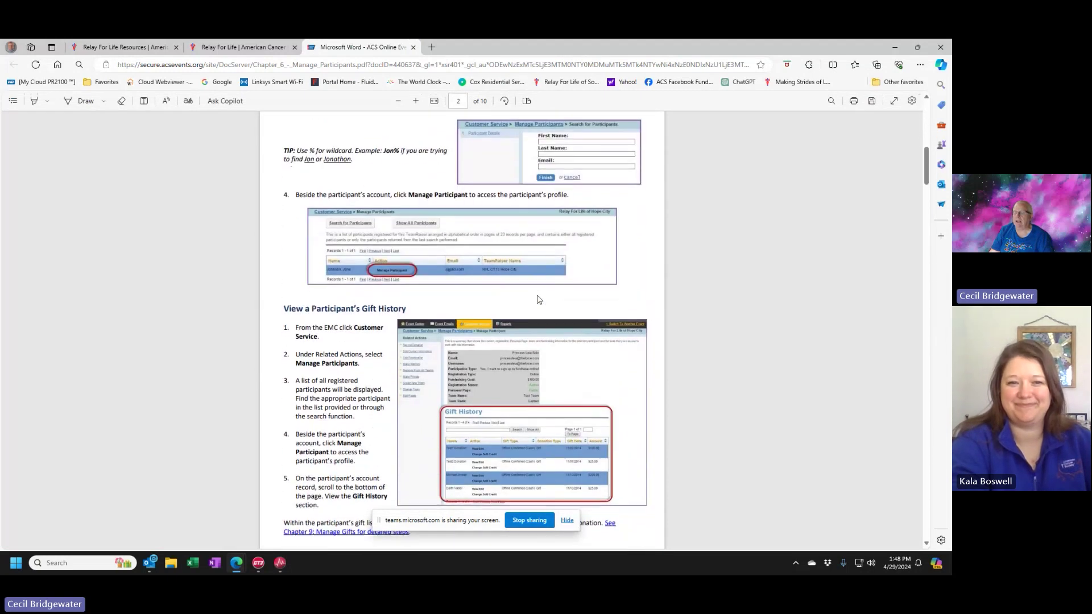
# - Return to the Relay For Life how-to documents page and look through the Additional Resources & Handouts down to the Contact Us section
pyautogui.scroll(-1, 535, 300)
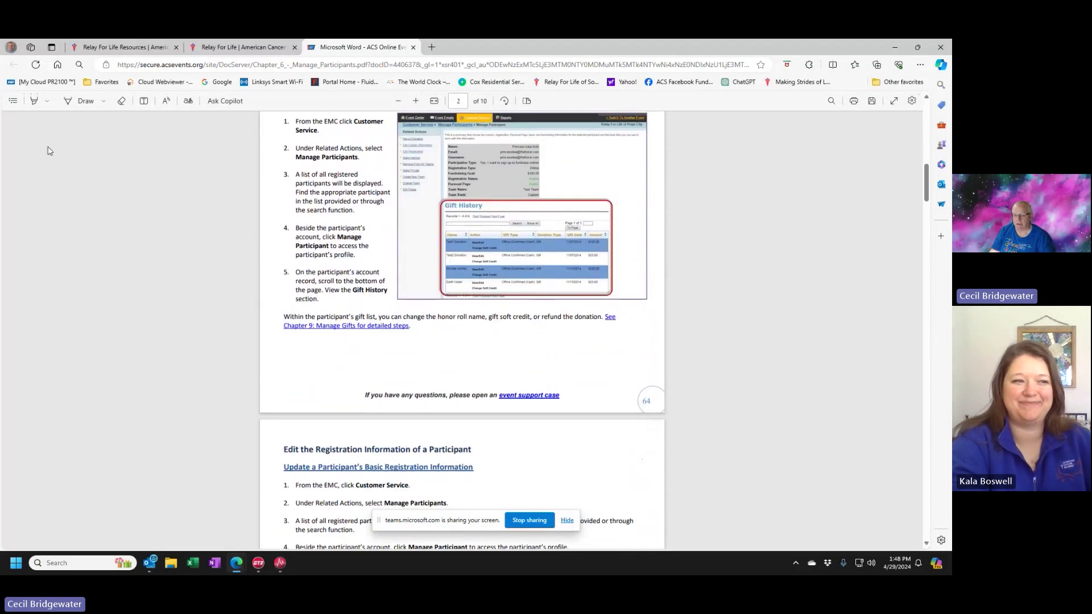
pyautogui.click(239, 47)
pyautogui.scroll(-2, 171, 276)
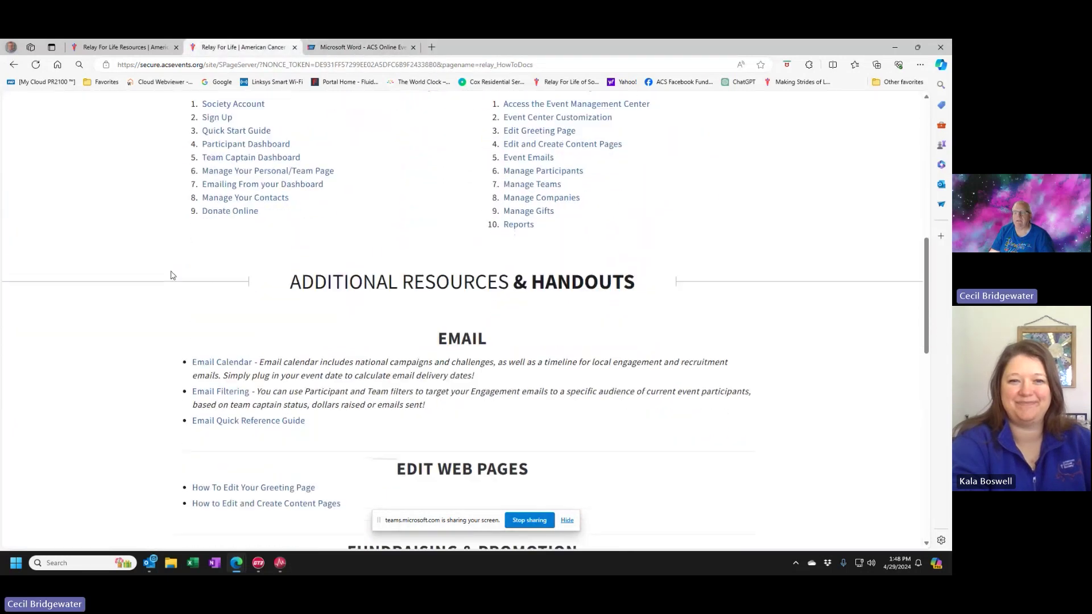
pyautogui.scroll(-2, 251, 293)
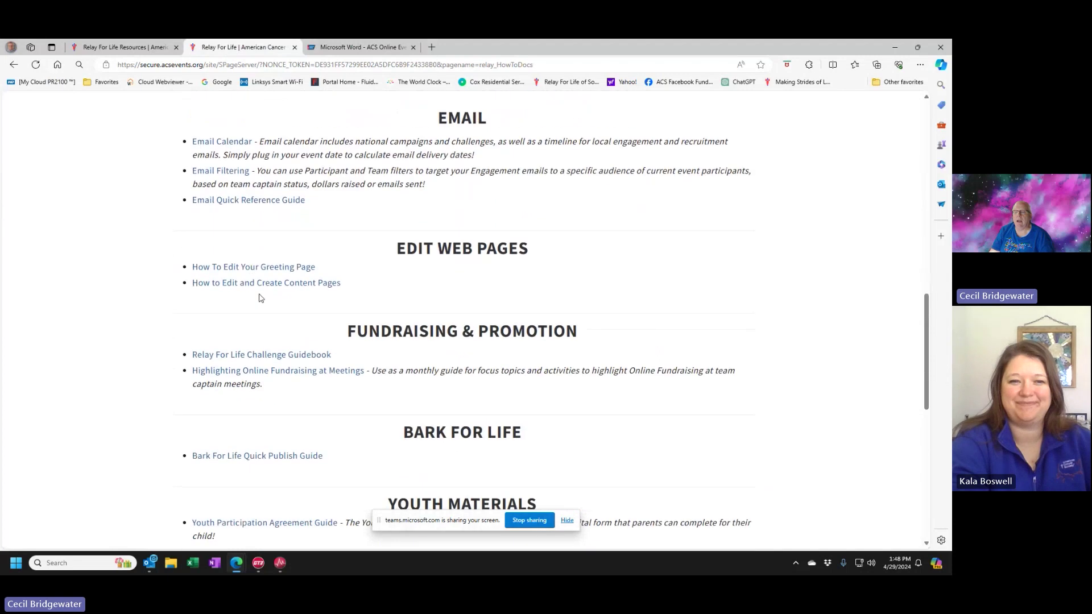
pyautogui.scroll(-1, 392, 283)
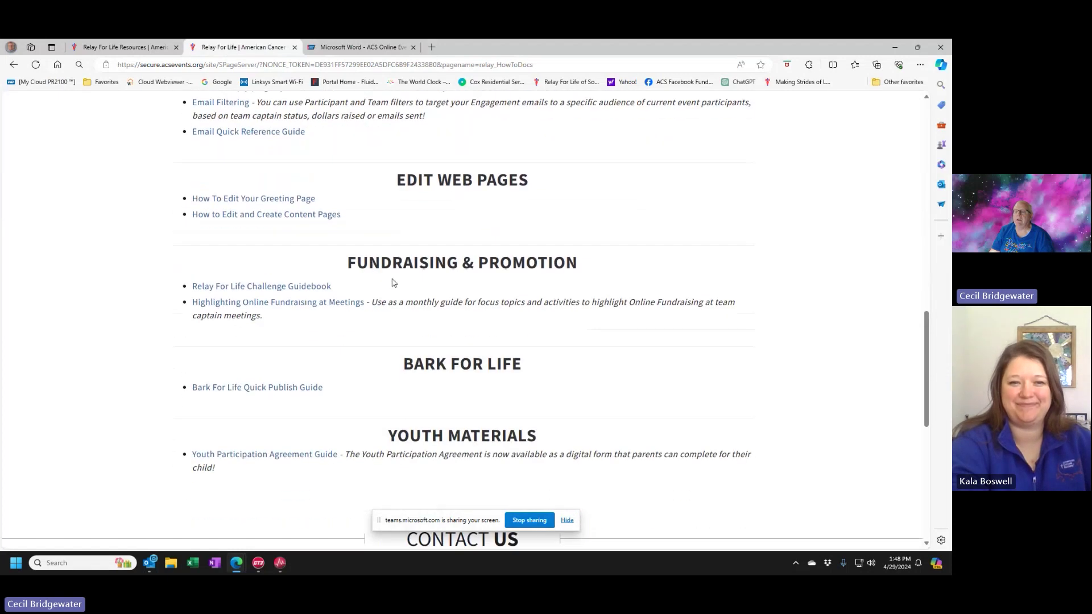
pyautogui.scroll(-1, 489, 295)
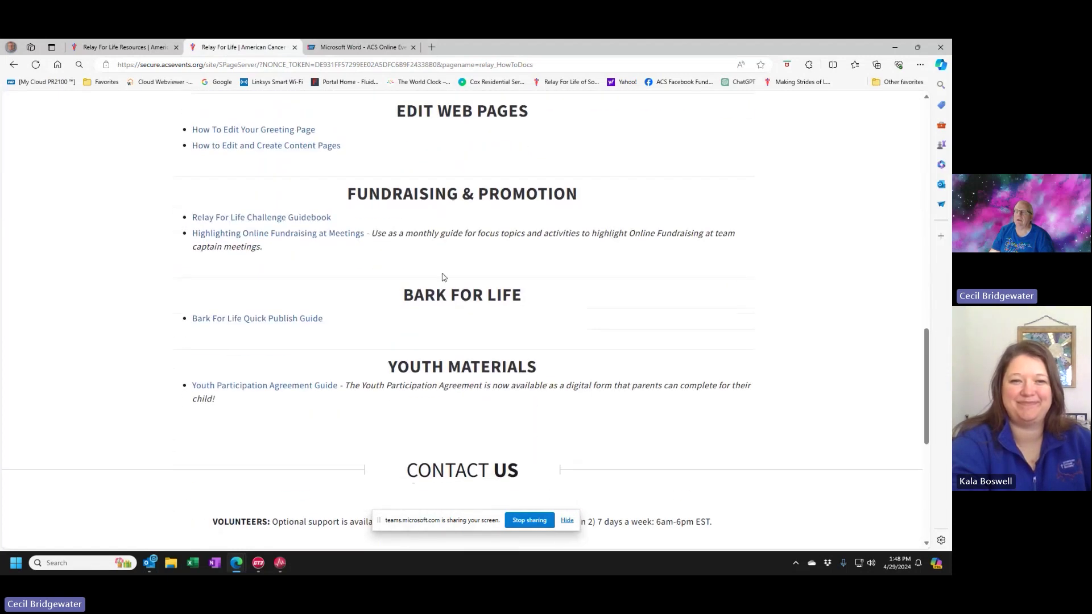
pyautogui.scroll(-5, 443, 278)
pyautogui.scroll(3, 445, 290)
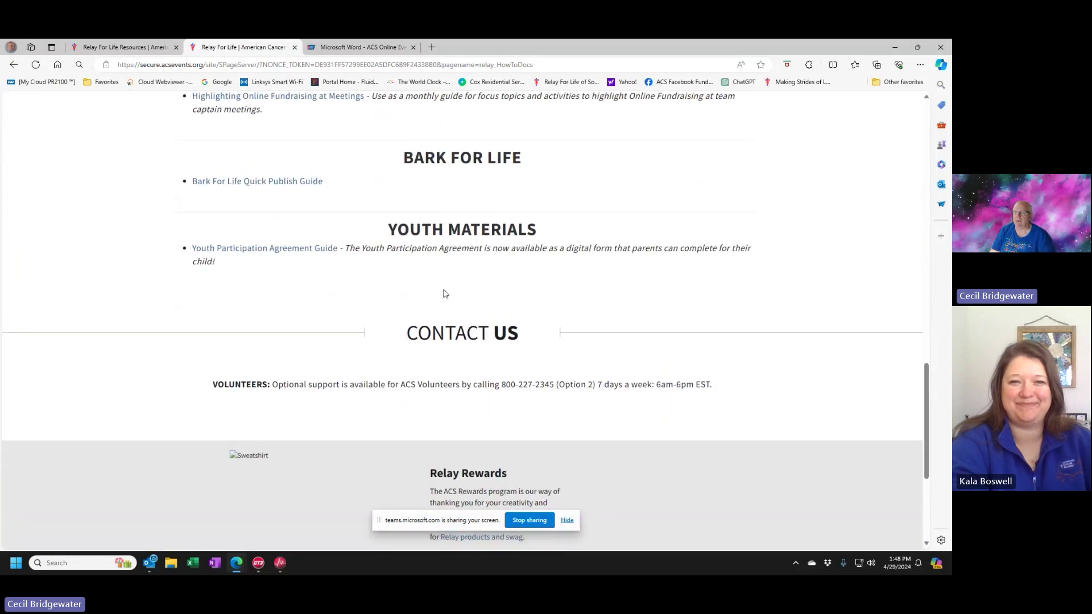
# - Go back to the Featured Items section and locate the RFL EMC Guide download
pyautogui.scroll(10, 445, 293)
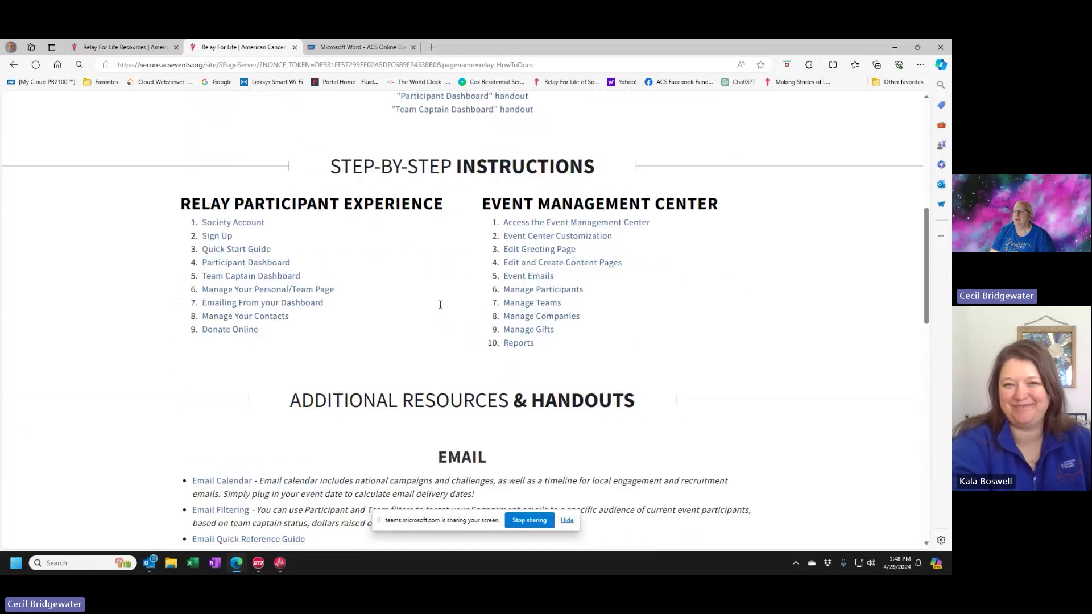
pyautogui.scroll(6, 441, 304)
pyautogui.scroll(-2, 438, 310)
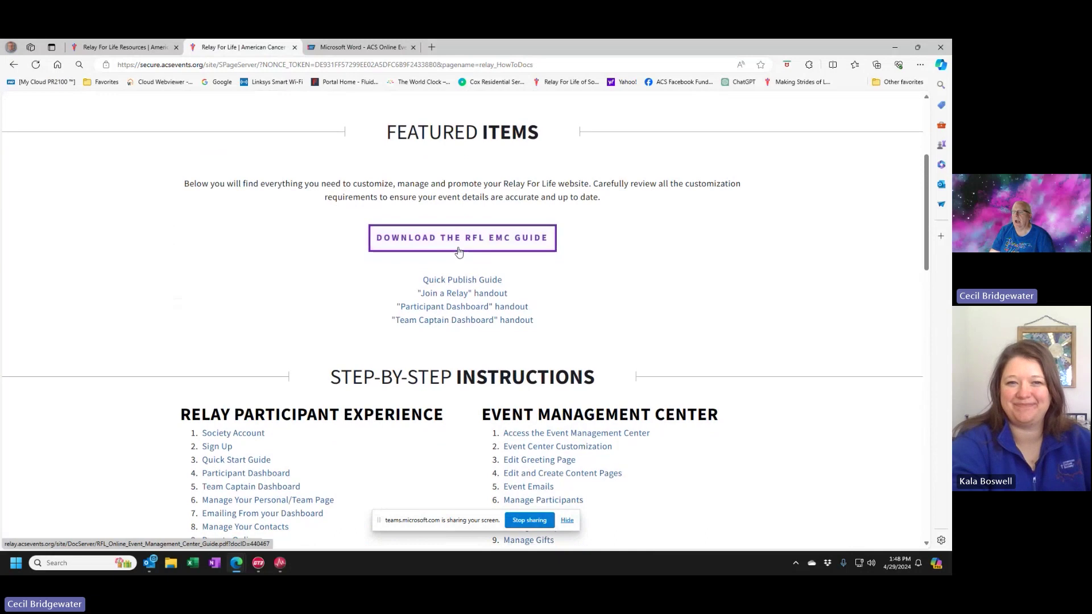